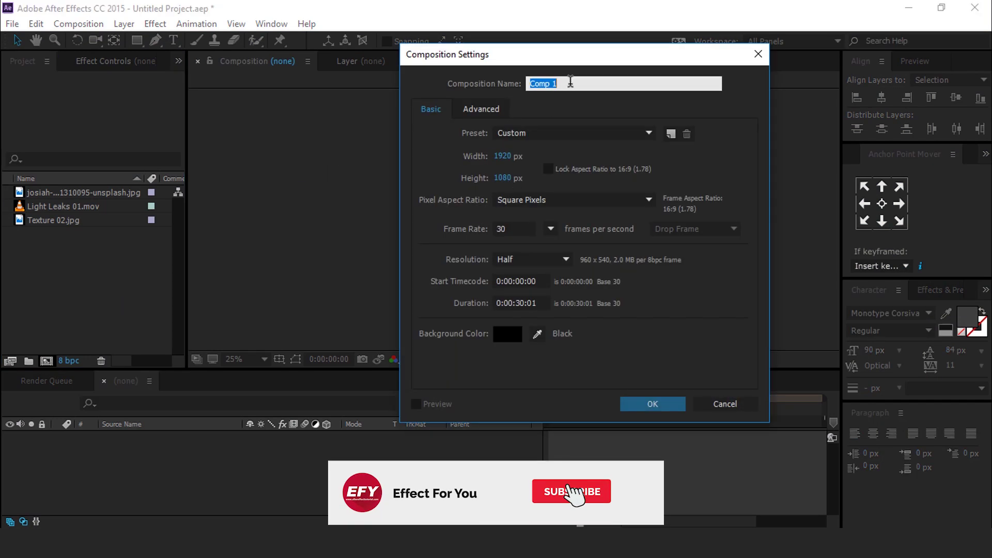
Step: Create 1920×1080, 30 fps compositions named 'main comp', 'scene1' and 'placeholder1'
text(main coo)
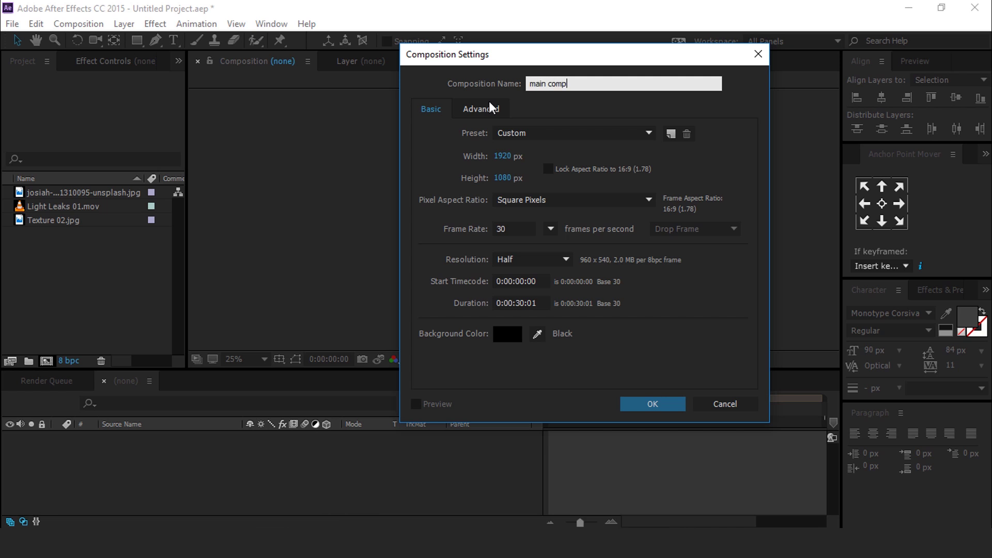
key(Return)
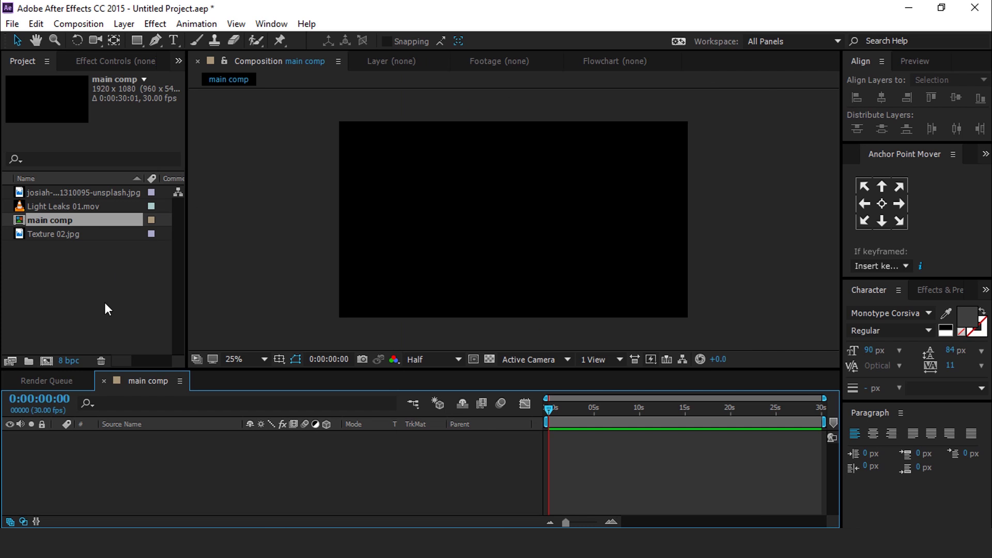
click(47, 362)
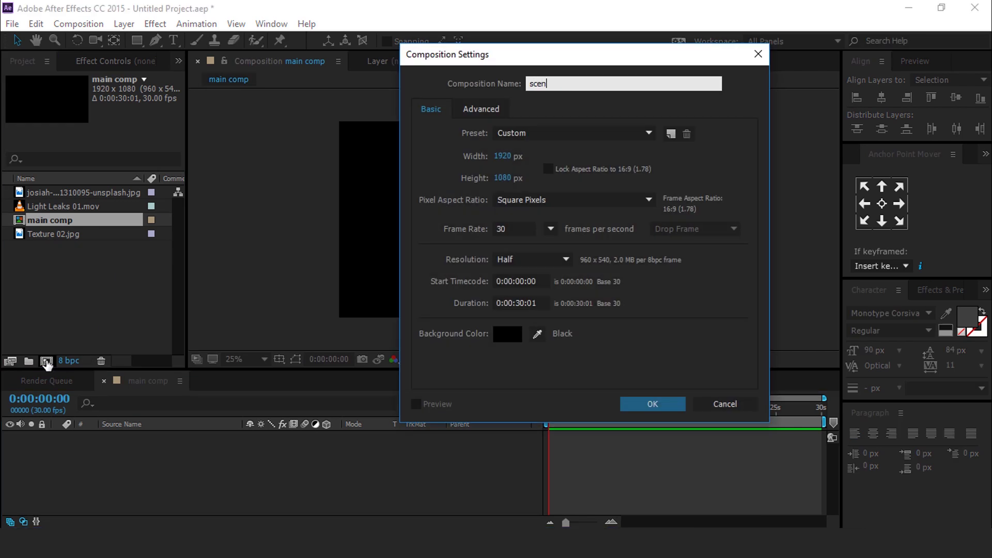
text(scene1)
key(Return)
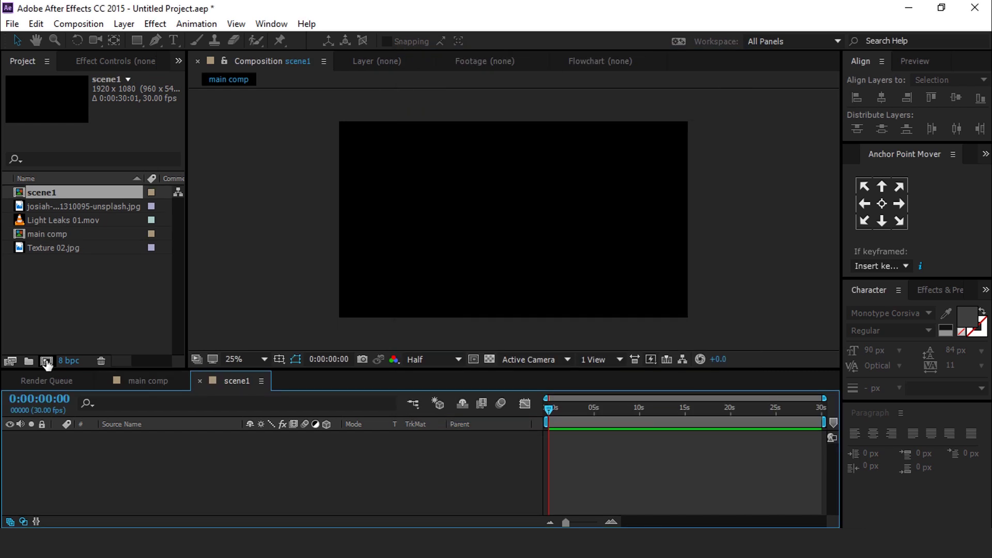
click(46, 362)
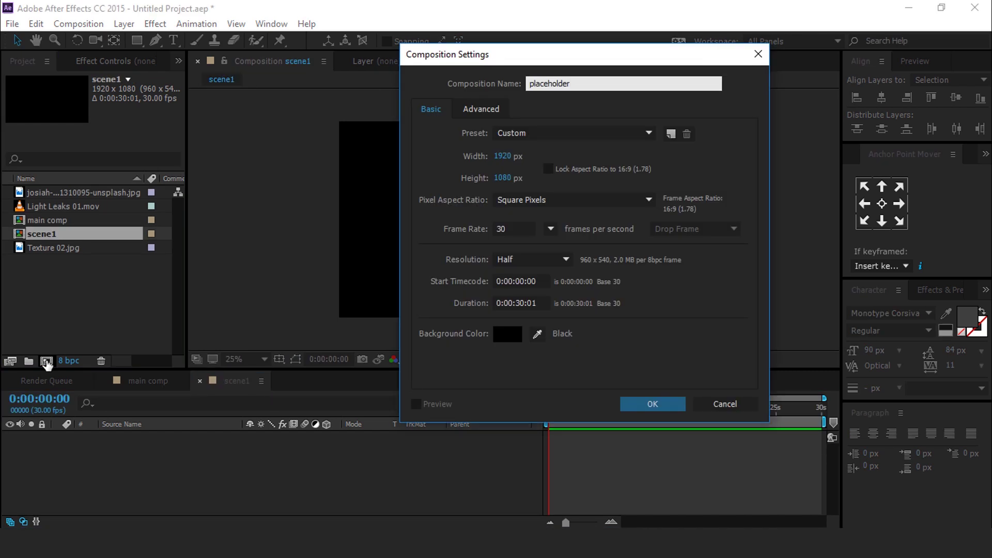
key(Return)
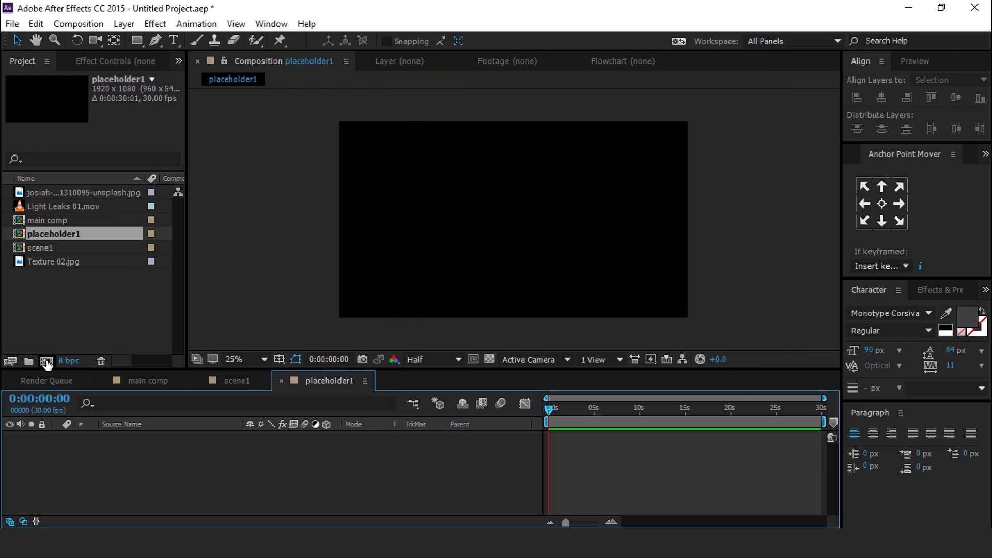
Step: Add the forest photo to placeholder1, scale it to fill the frame, then return to scene1
click(68, 191)
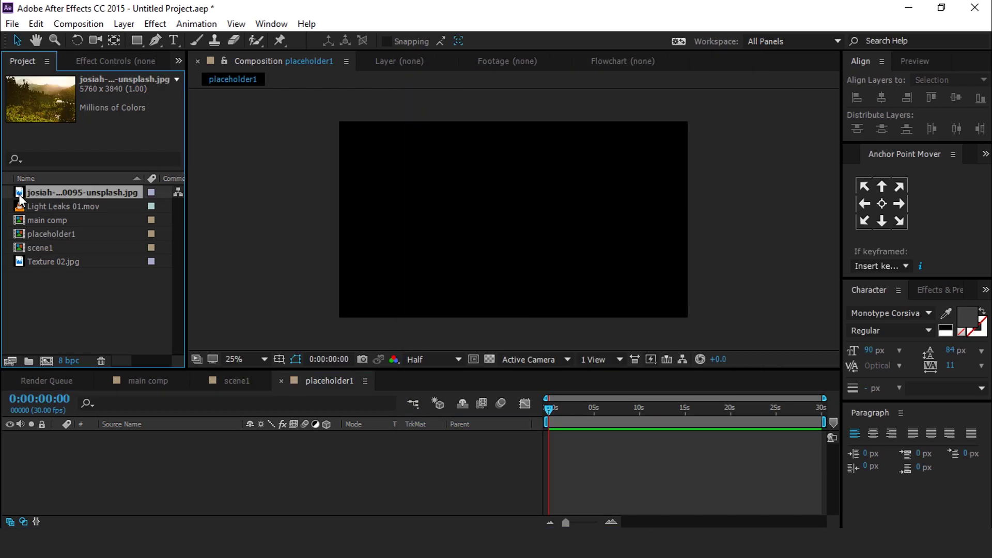
drag(22, 194, 276, 475)
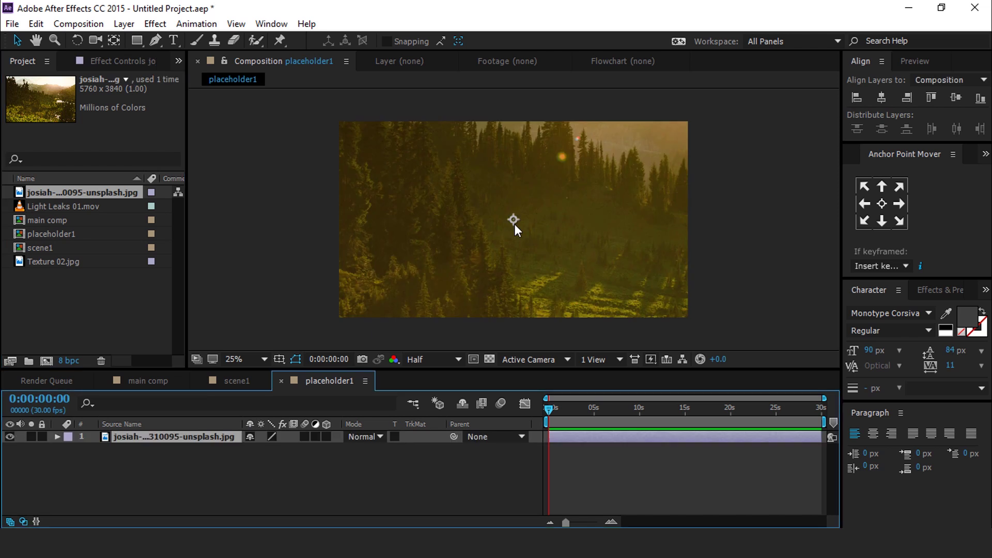
scroll(513, 225, down, 1)
drag(775, 219, 603, 222)
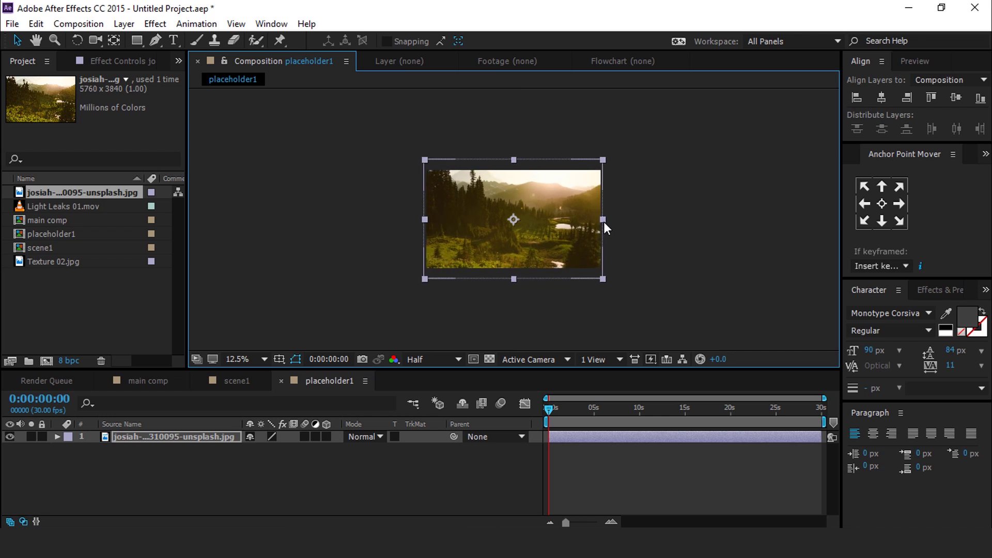
key(period)
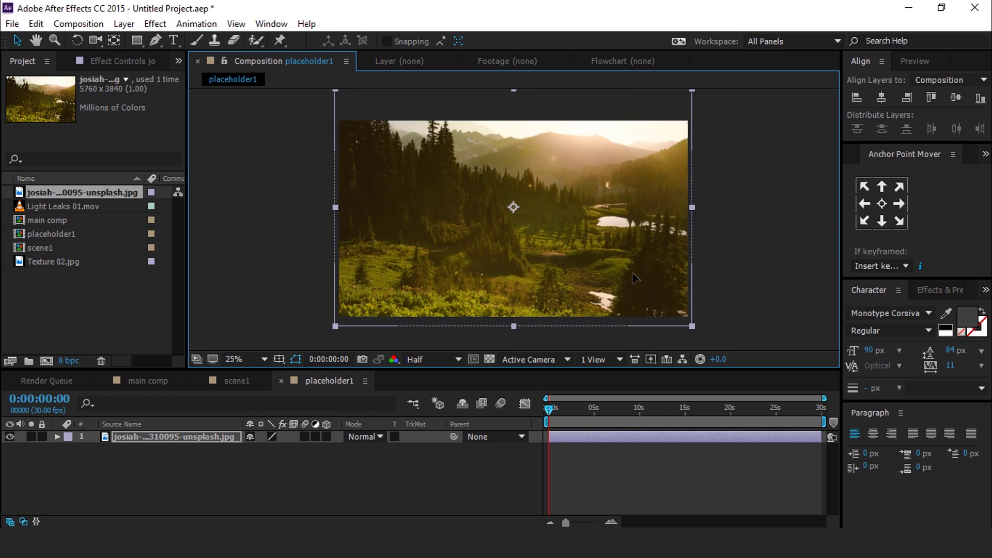
click(286, 382)
click(280, 380)
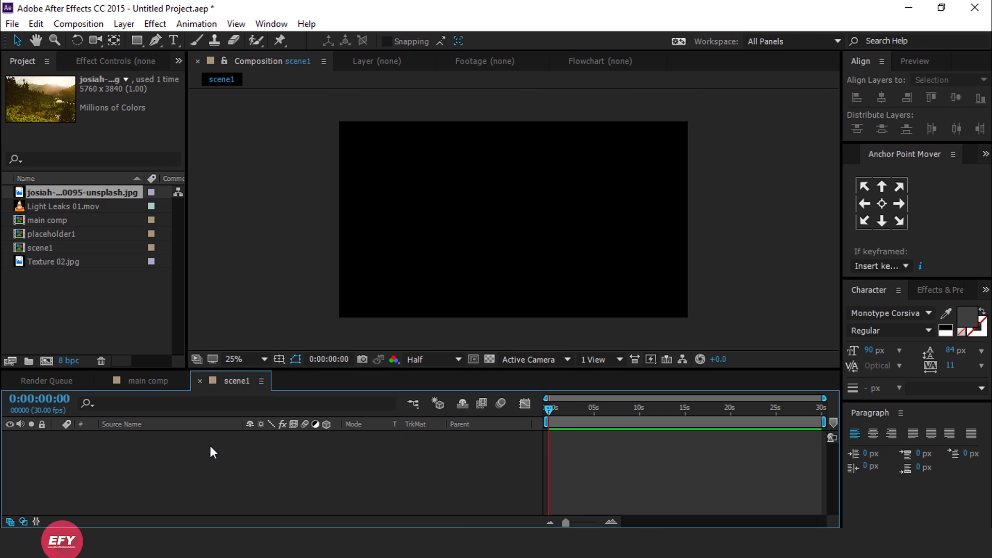
Step: Add placeholder1 to the scene1 timeline and make it a 3D layer
click(101, 290)
click(61, 249)
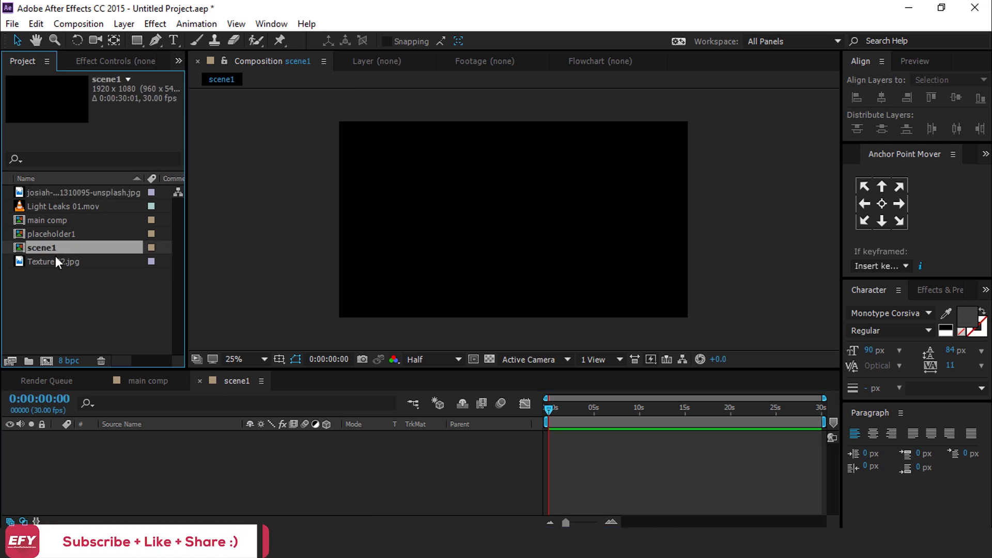
click(36, 234)
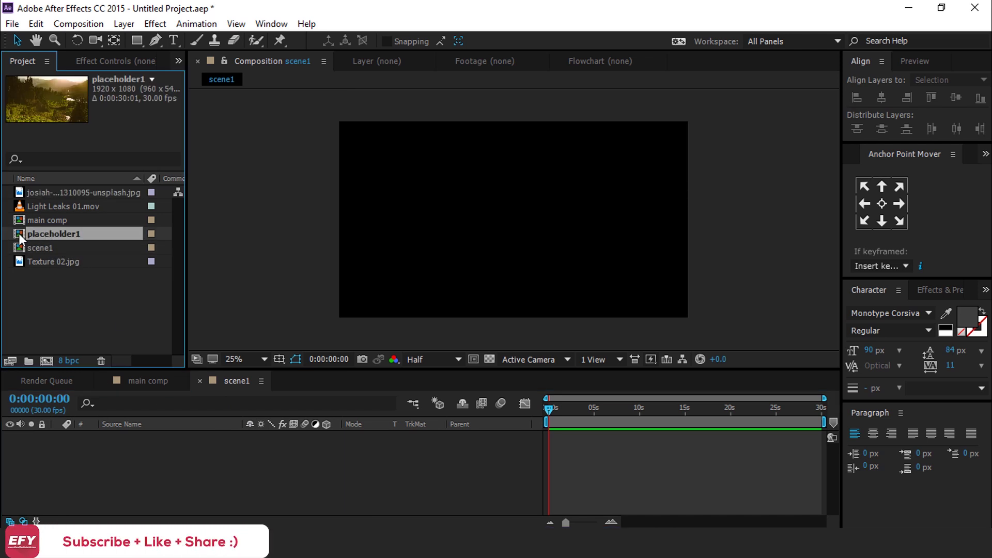
drag(19, 233, 129, 468)
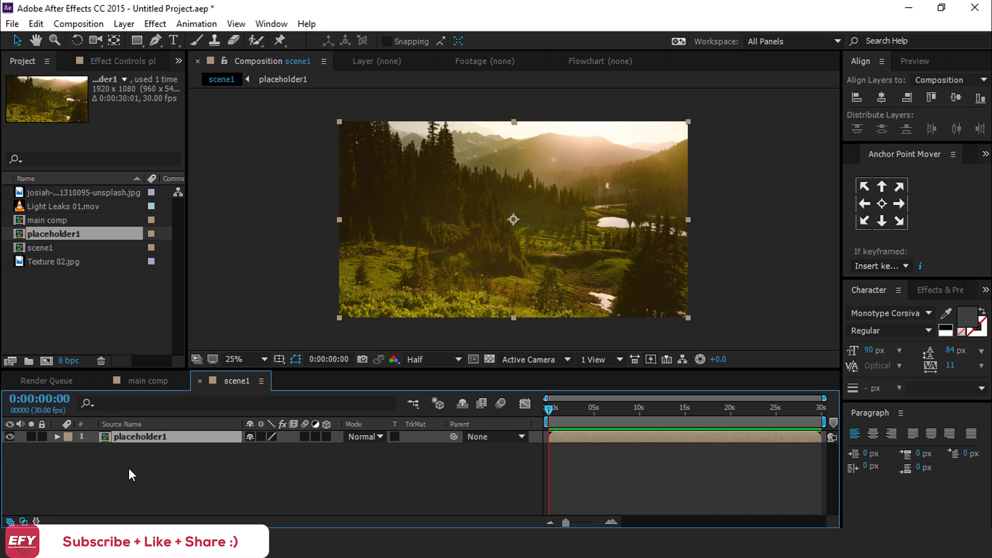
click(326, 437)
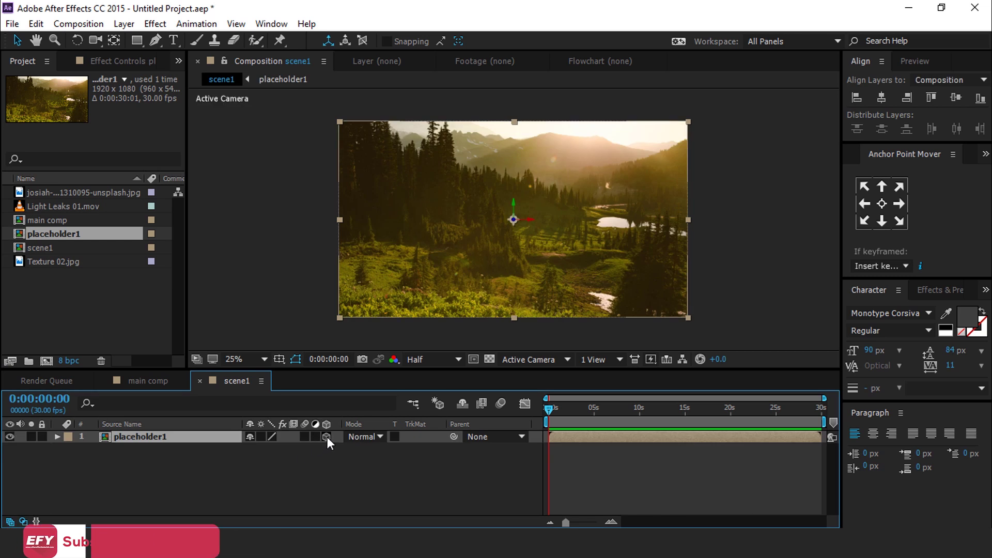
key(comma)
Step: Add a new camera layer, Camera 1, with default settings
right_click(356, 460)
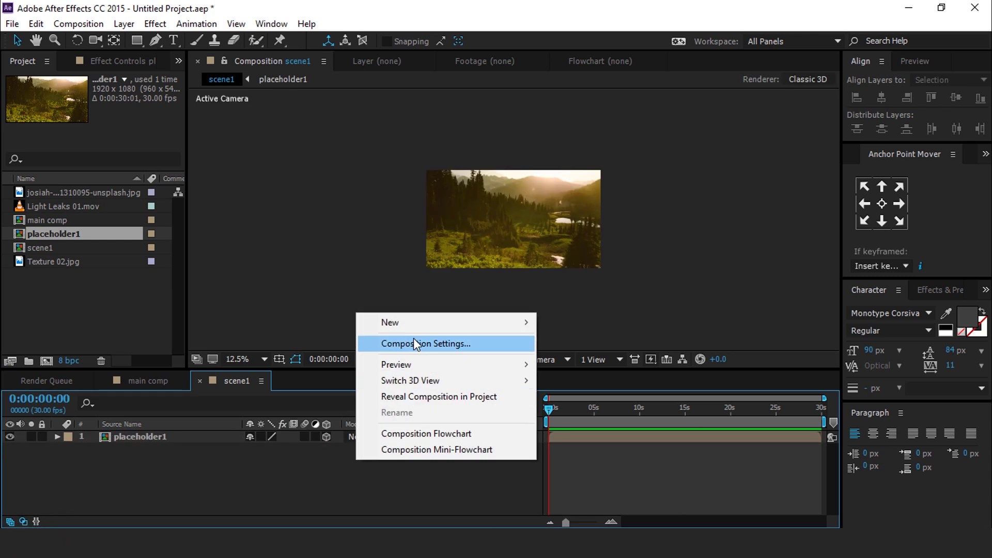
mouse_move(411, 323)
click(587, 391)
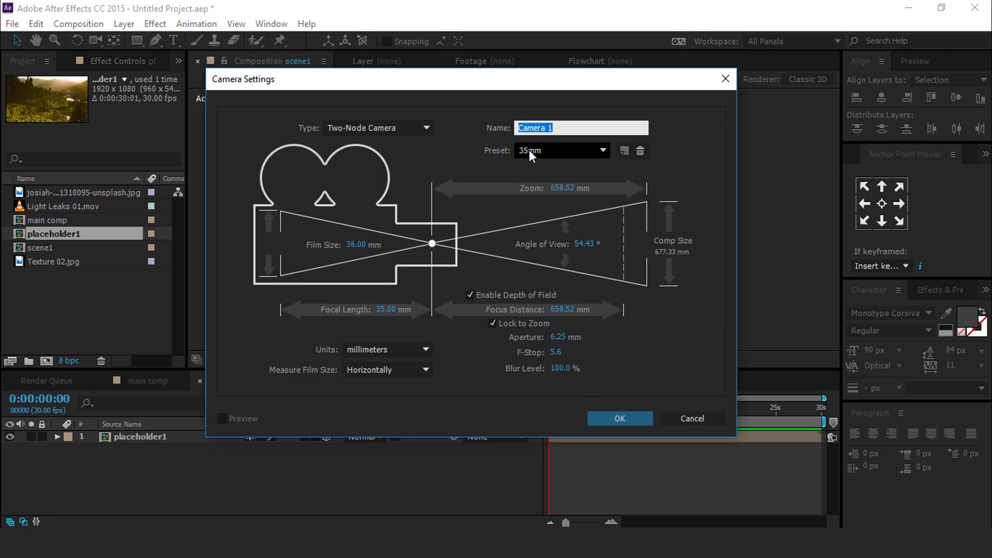
click(619, 417)
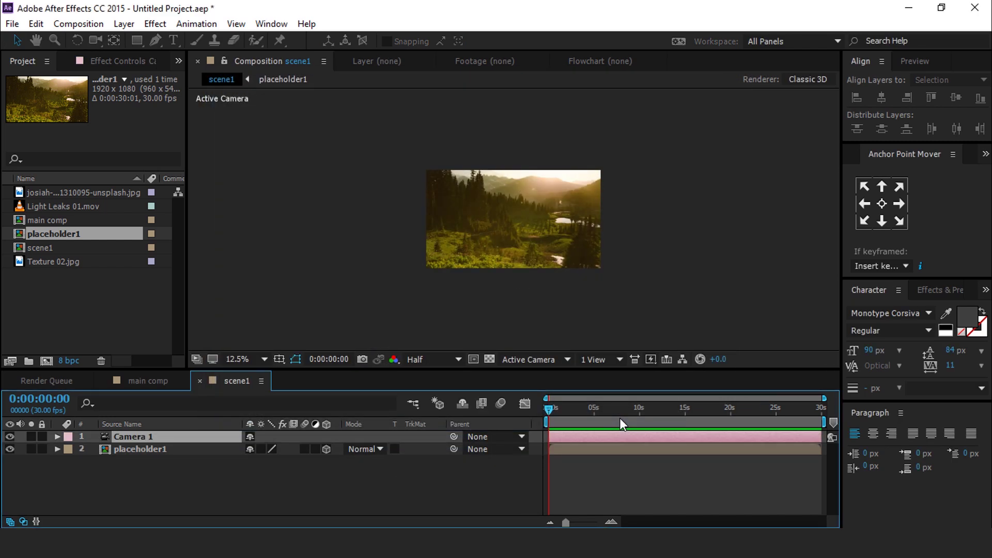
Step: Add a 3D Null 1 layer and parent Camera 1 to it
right_click(402, 472)
mouse_move(457, 334)
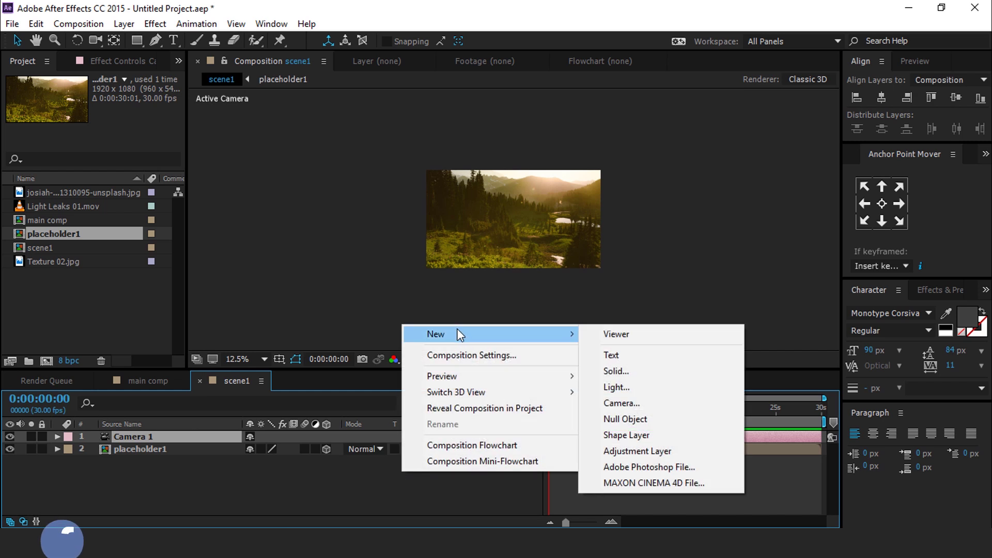
click(628, 419)
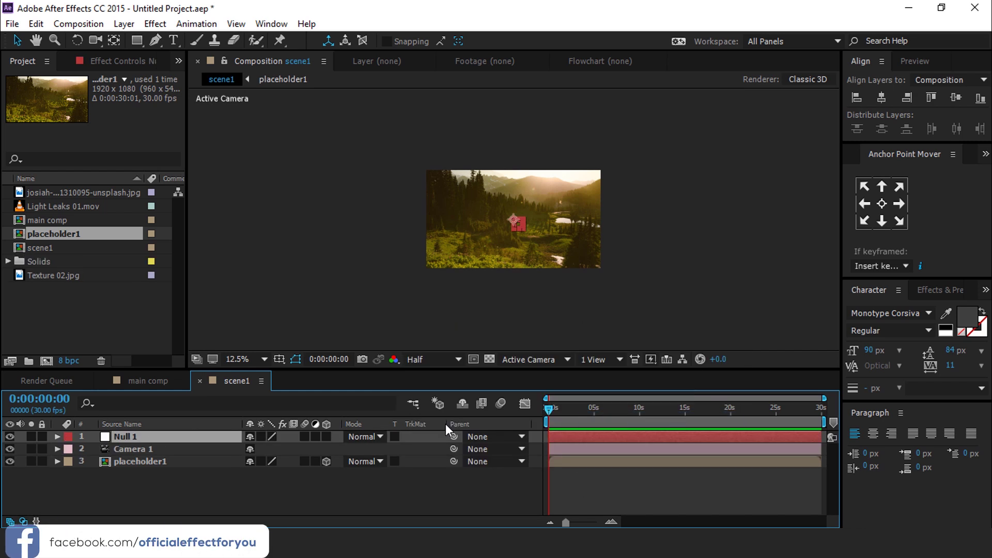
click(326, 437)
click(288, 448)
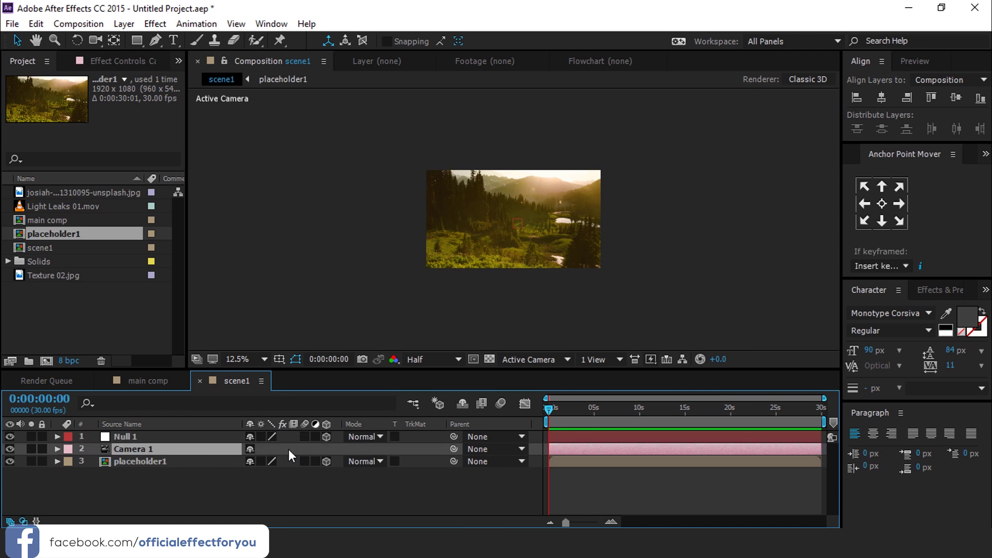
drag(255, 444, 152, 435)
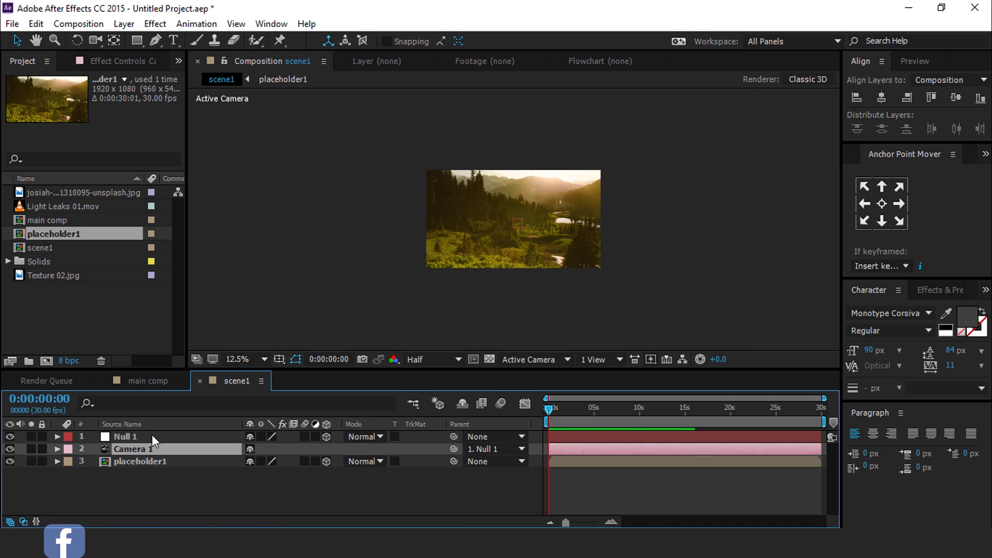
click(290, 461)
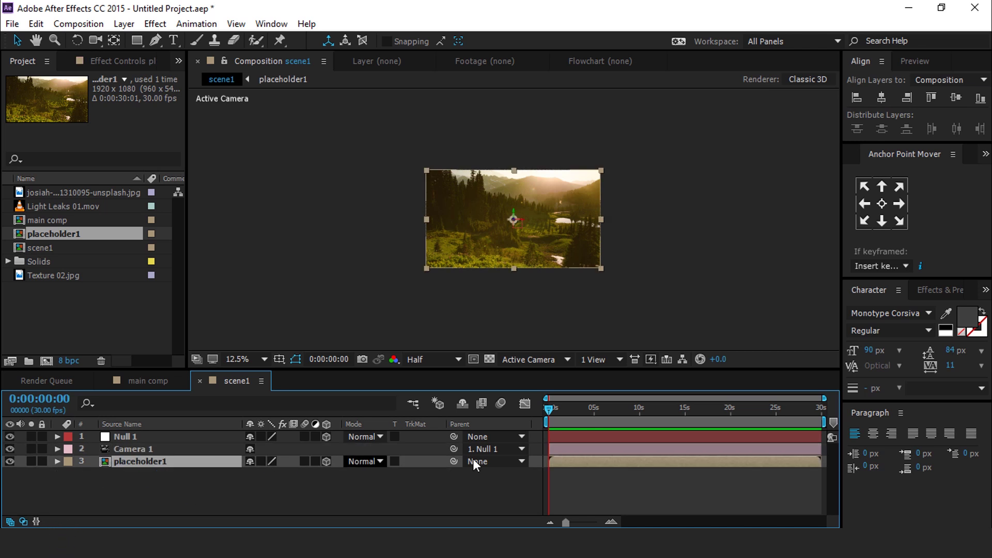
Step: Switch the viewer to '2 Views - Horizontal' and push placeholder1 back in depth
click(612, 358)
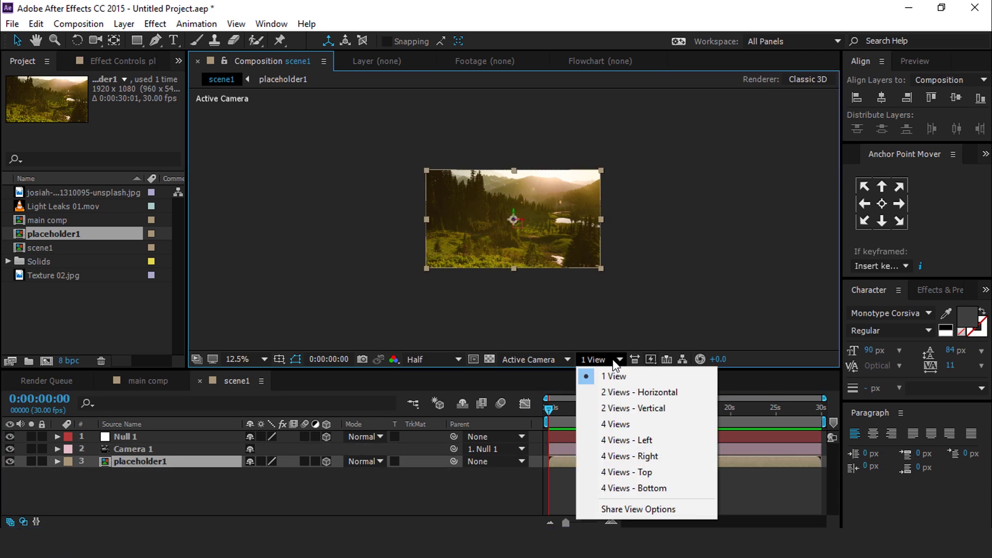
click(655, 394)
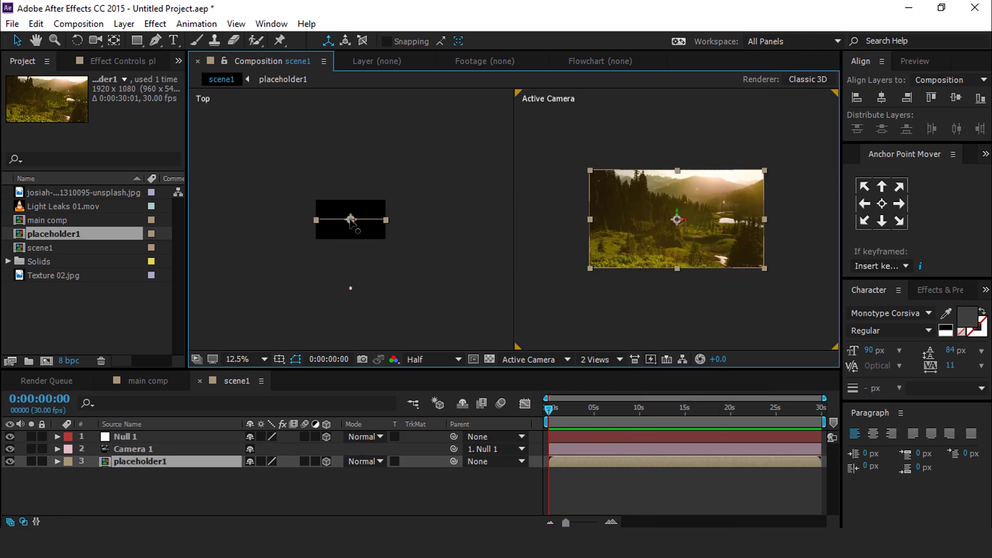
drag(351, 222, 352, 160)
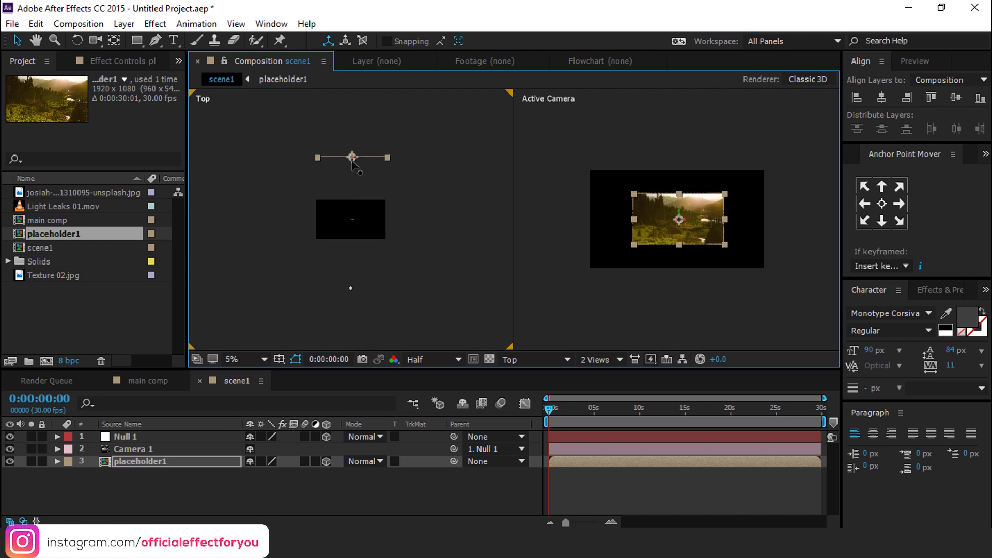
Step: Apply the Transform effect to placeholder1 and enlarge its scale to 201
click(159, 464)
key(ctrl+space)
text(t)
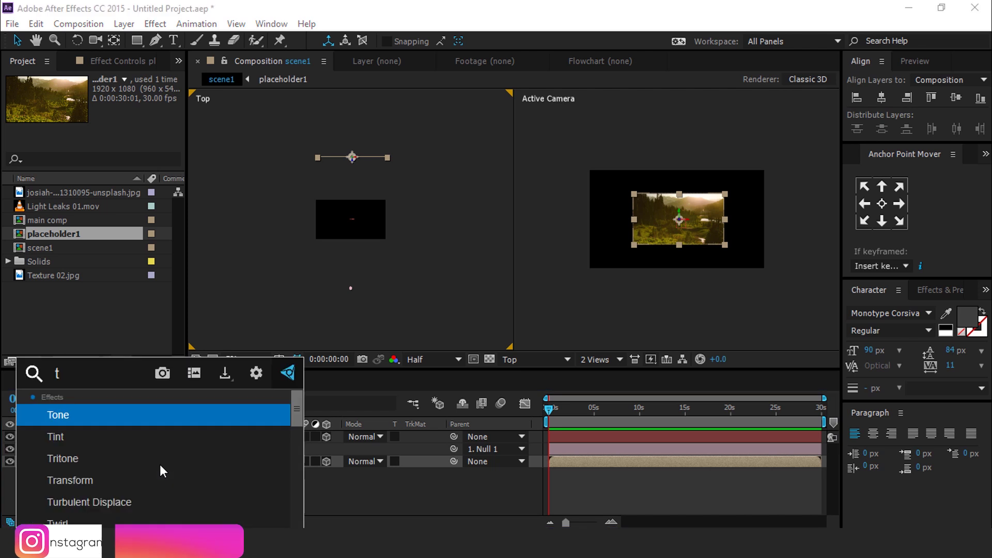
text(ra)
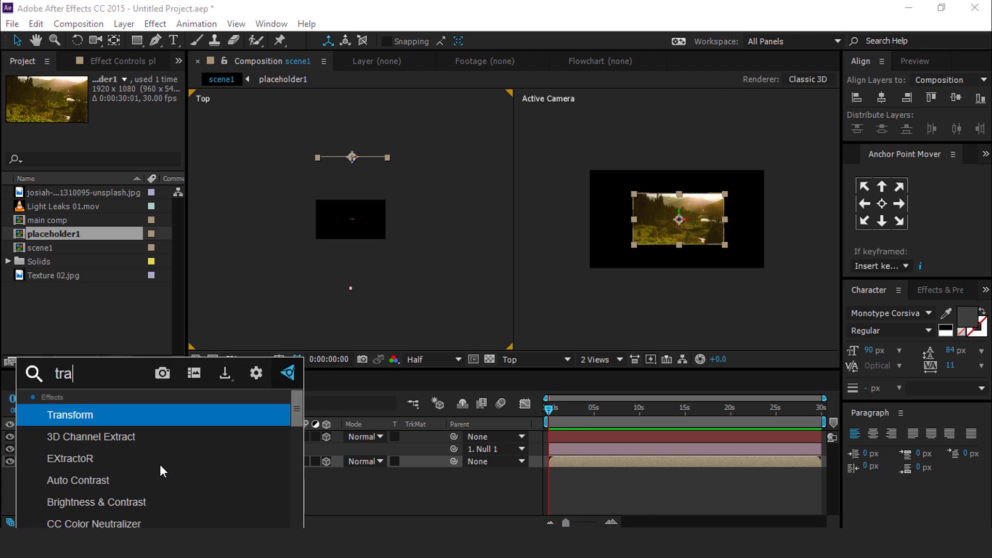
click(75, 415)
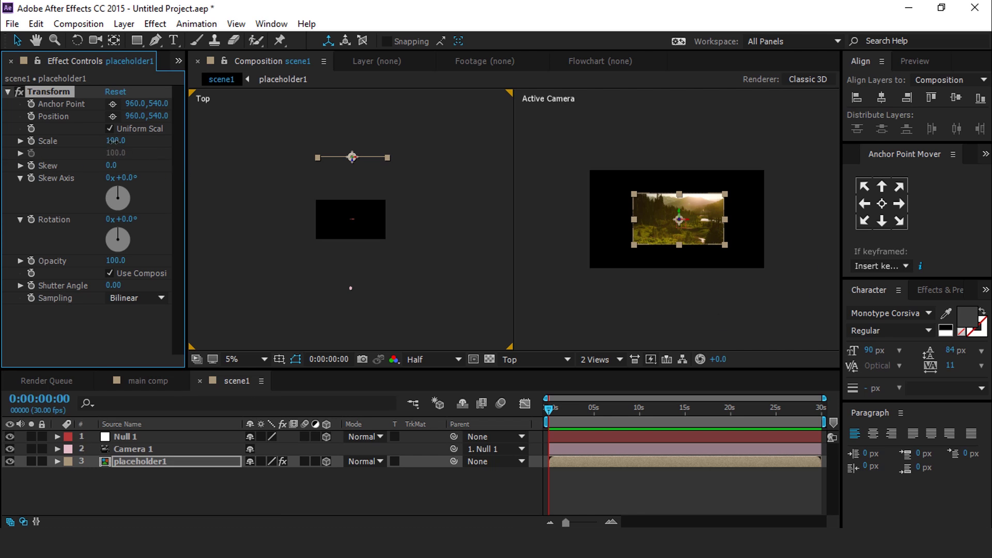
drag(115, 140, 180, 137)
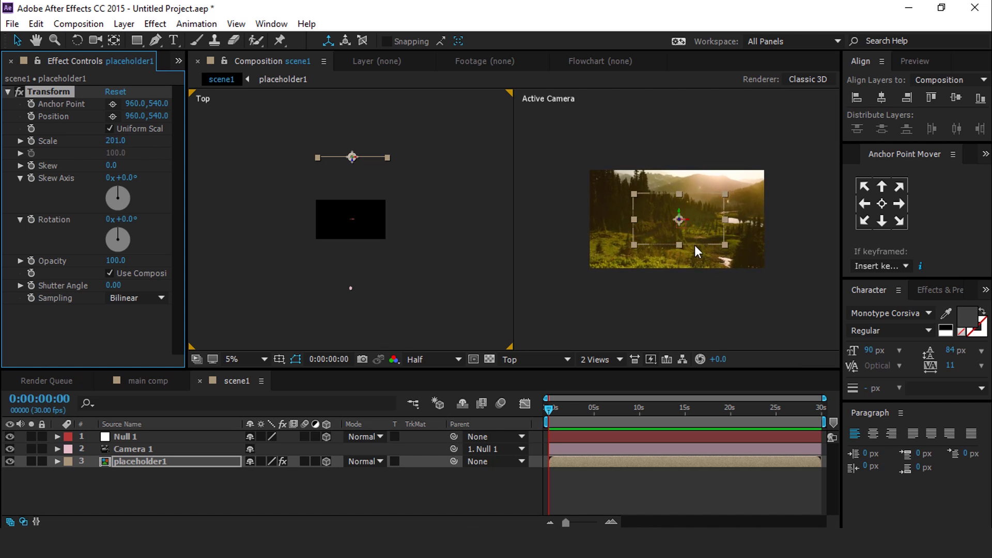
Step: Duplicate placeholder1 and move the copy to a different Z depth
click(149, 460)
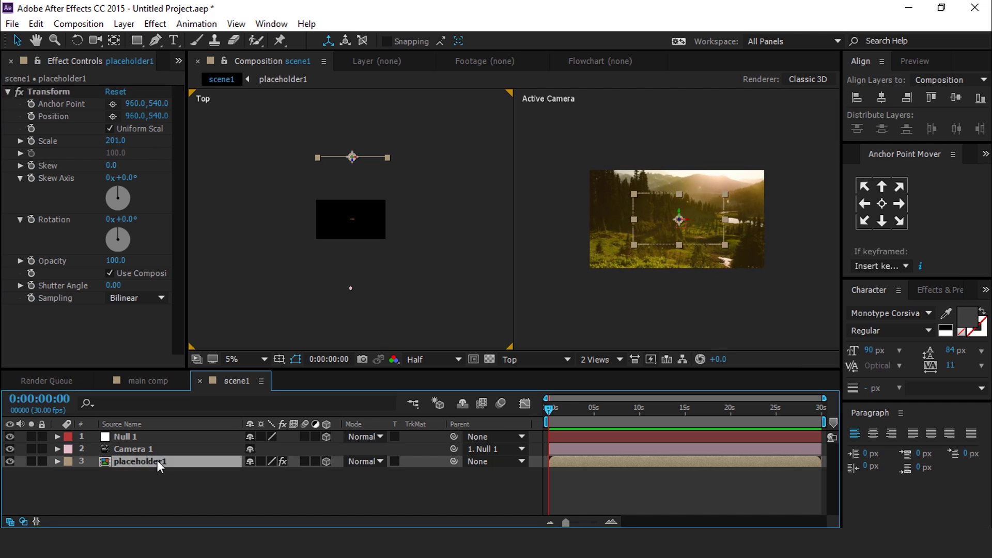
key(ctrl+d)
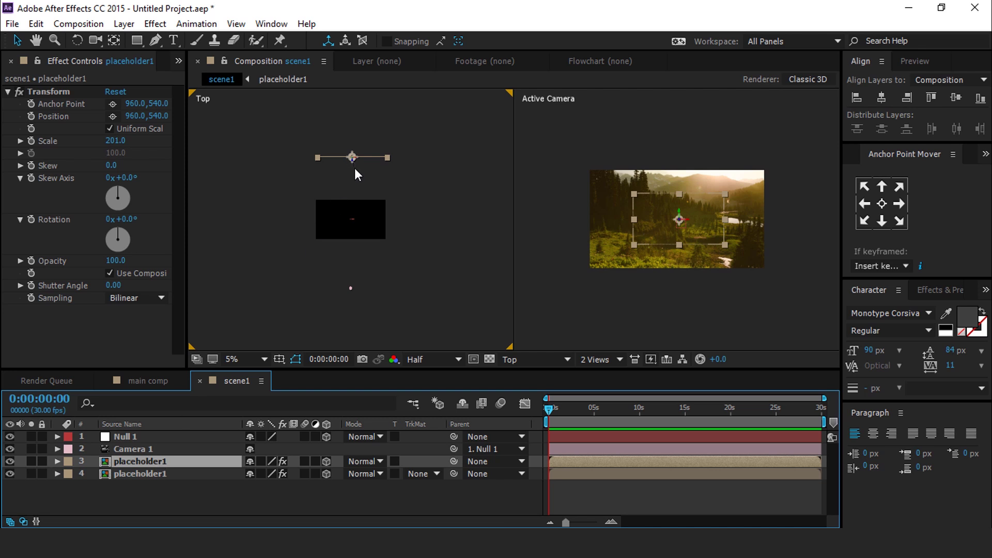
drag(354, 169, 352, 179)
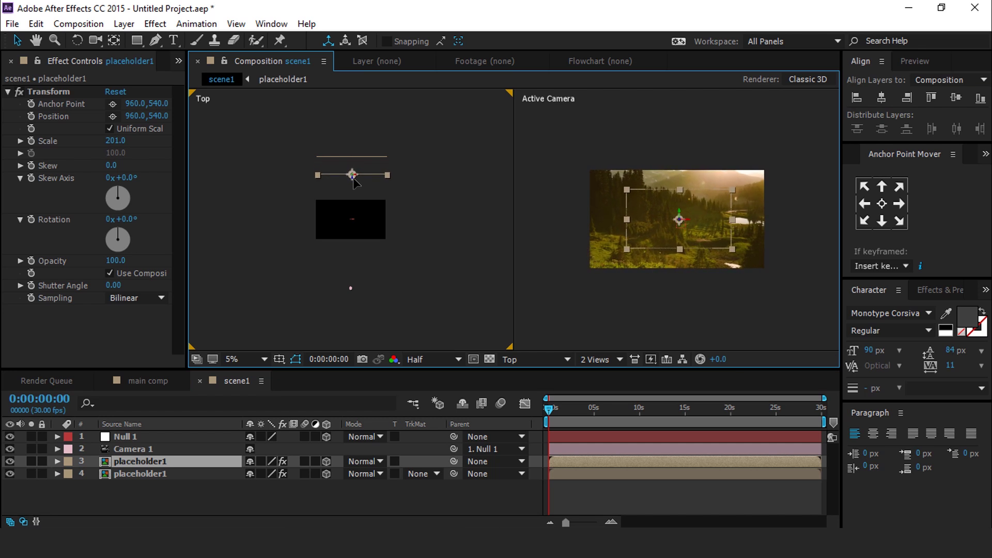
Step: Draw an elliptical Mask 1 on the front placeholder1 layer and set its mode to Subtract
drag(138, 40, 202, 74)
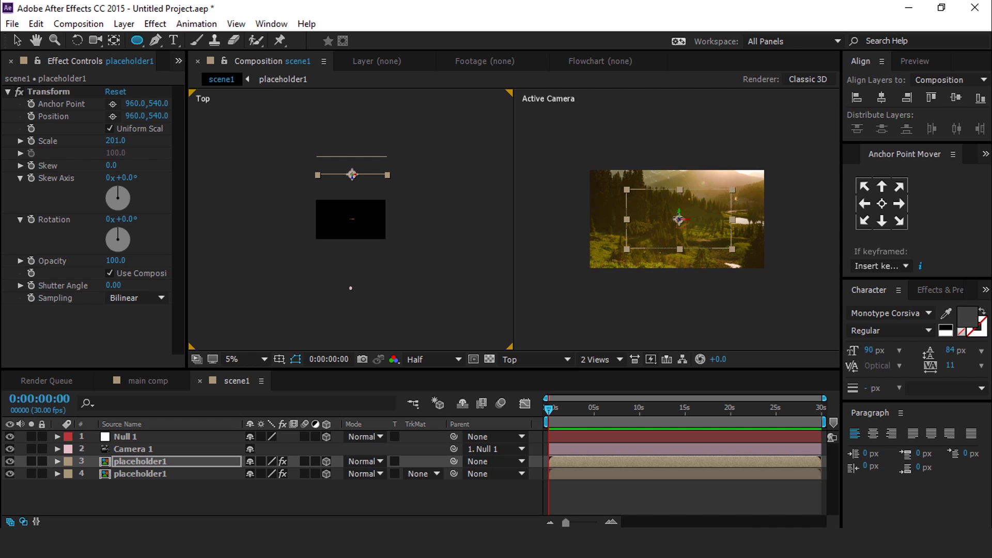
click(682, 226)
drag(691, 233, 717, 239)
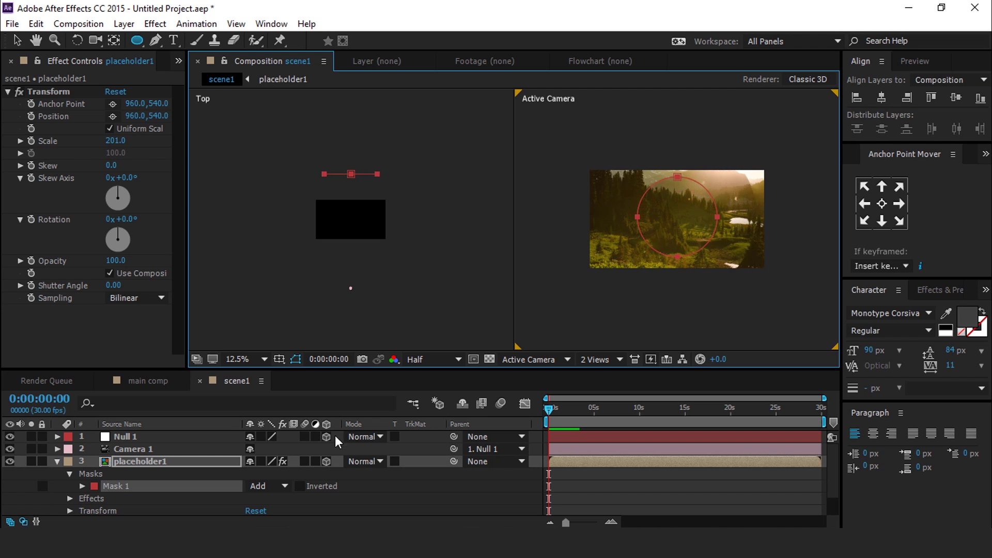
scroll(139, 481, down, 2)
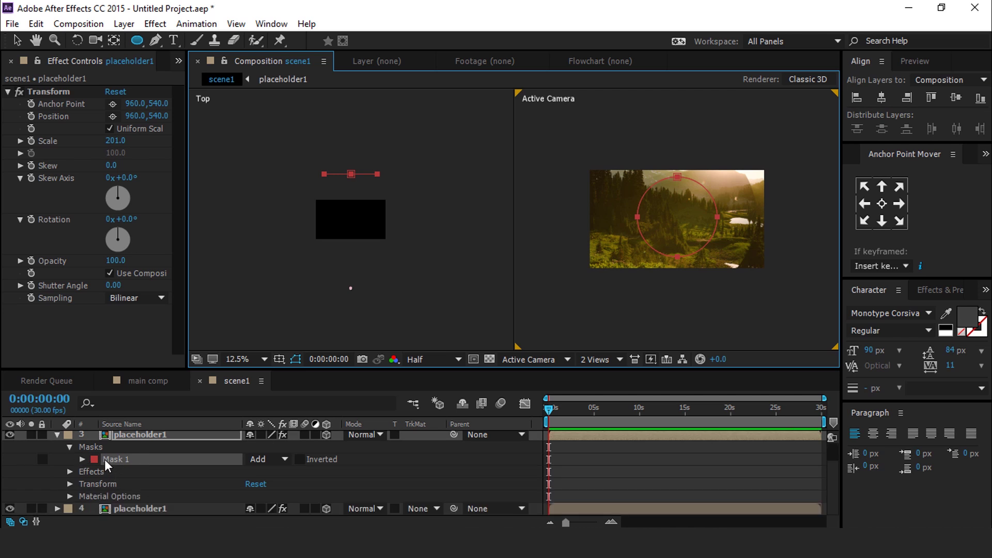
click(281, 459)
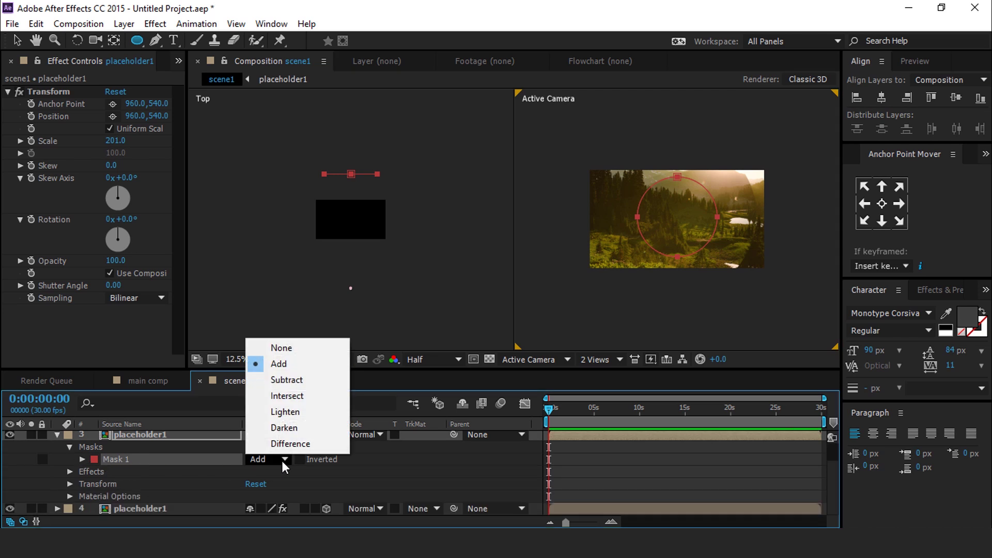
click(287, 381)
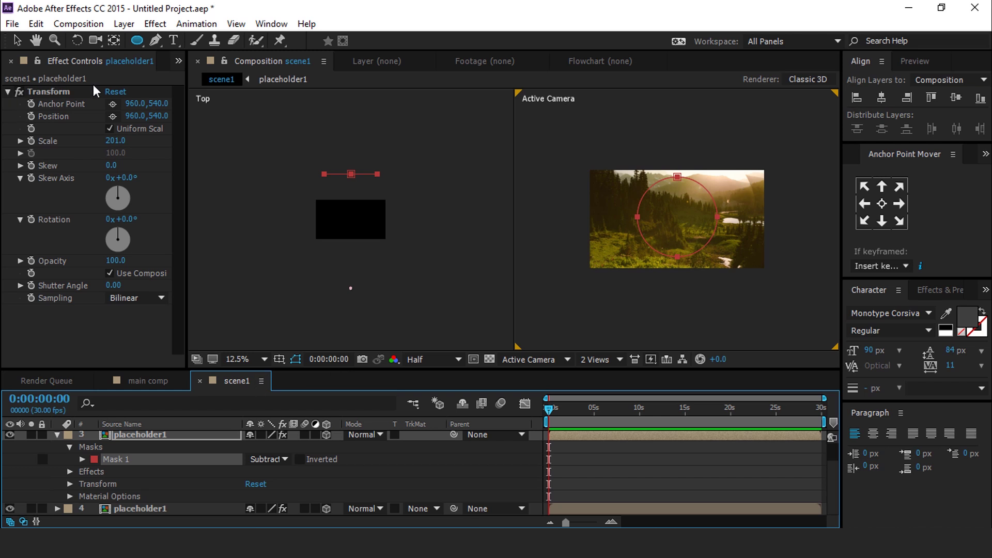
Step: Set Mask 1's feather to 50 pixels
scroll(761, 235, up, 1)
key(h)
drag(765, 257, 720, 256)
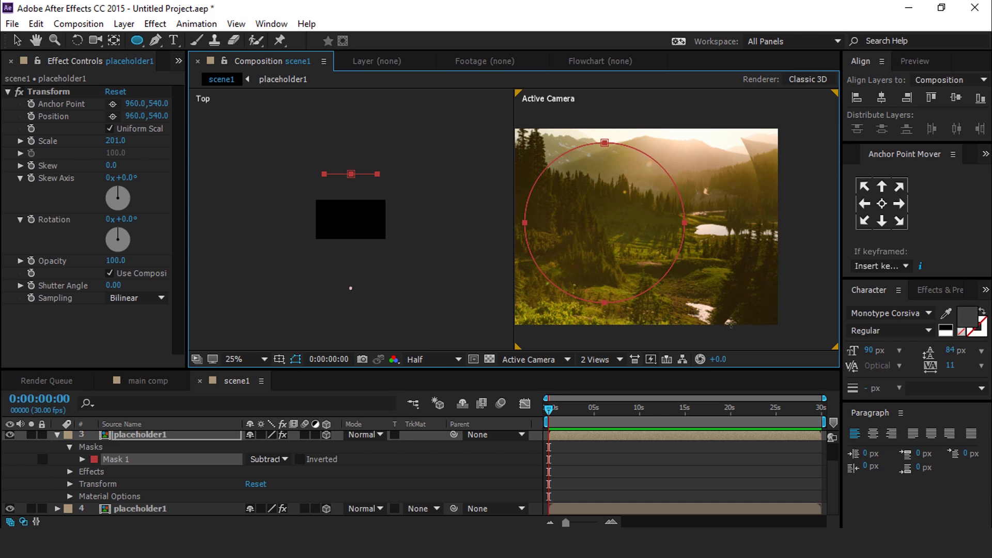
click(81, 459)
click(278, 484)
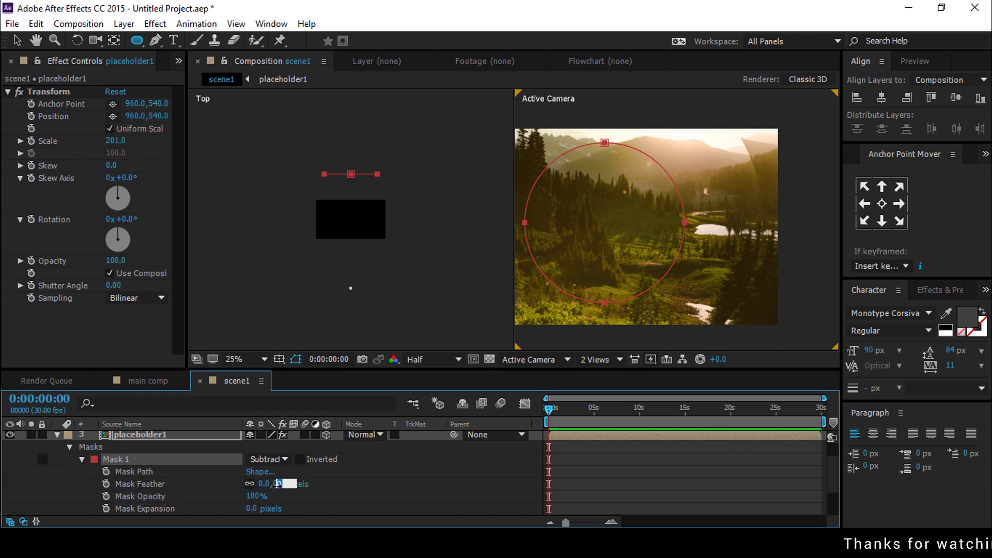
text(50)
key(Return)
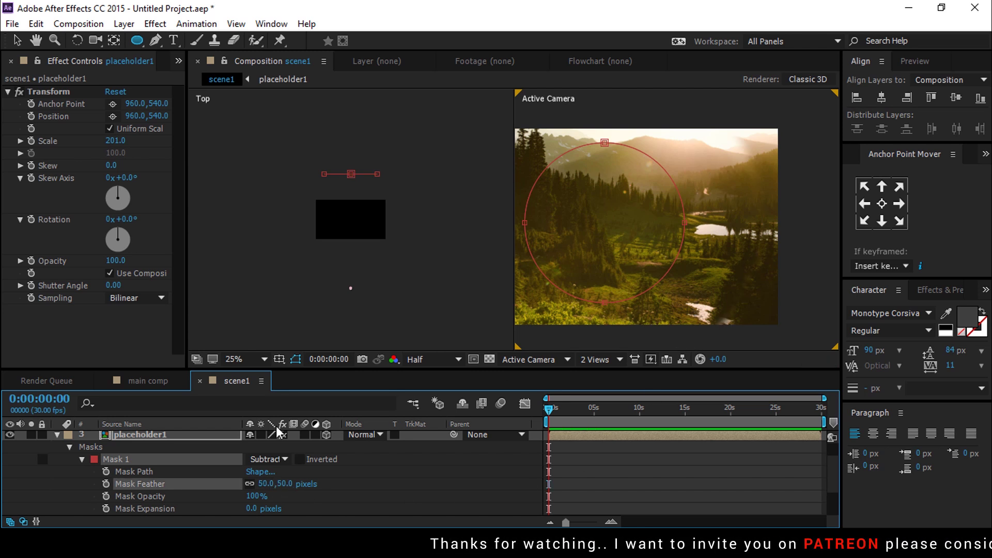
click(81, 458)
Step: Reduce the front layer's Transform scale from 201 to 172
click(62, 140)
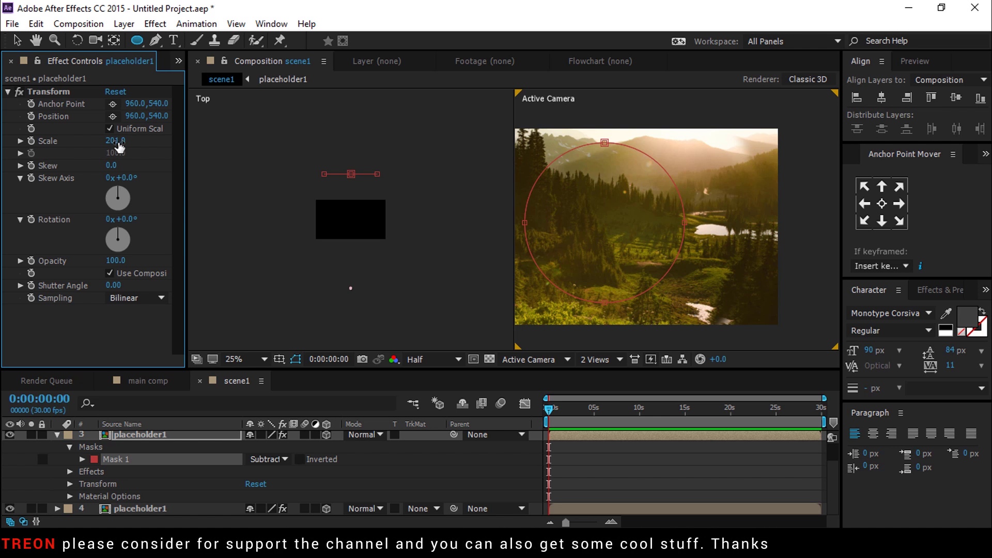
drag(118, 146, 100, 145)
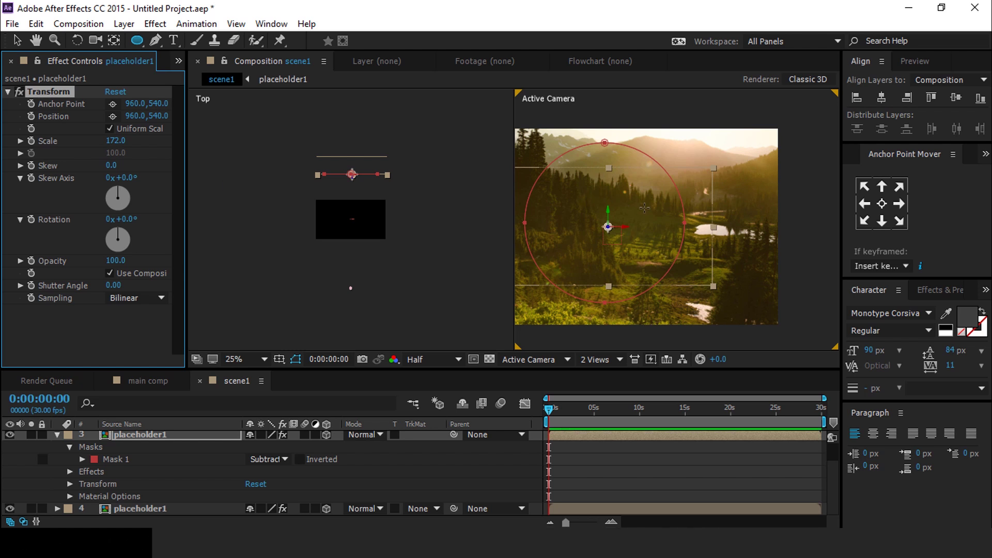
scroll(705, 224, down, 1)
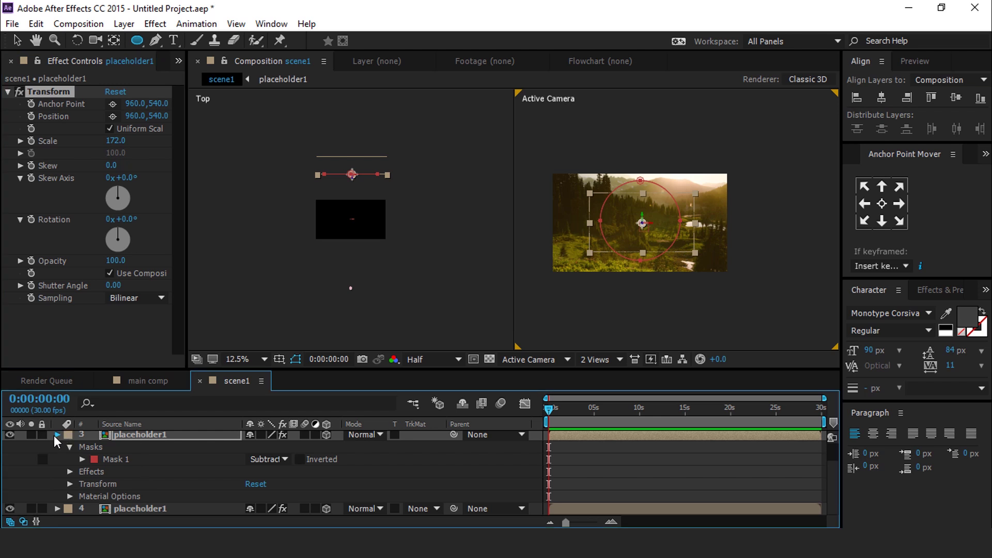
click(55, 435)
Step: Duplicate the front placeholder1 layer and move the copy slightly to a new depth
click(146, 461)
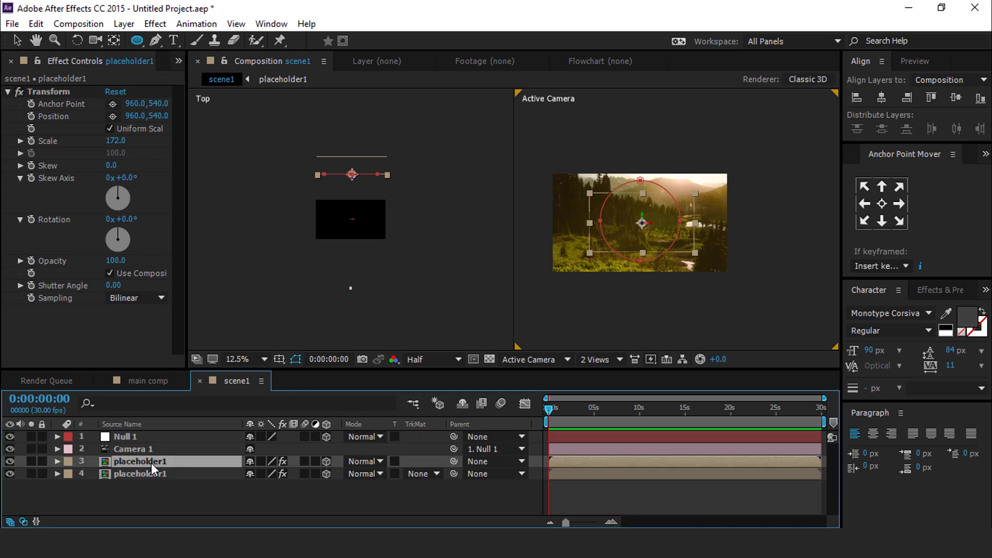
key(ctrl+d)
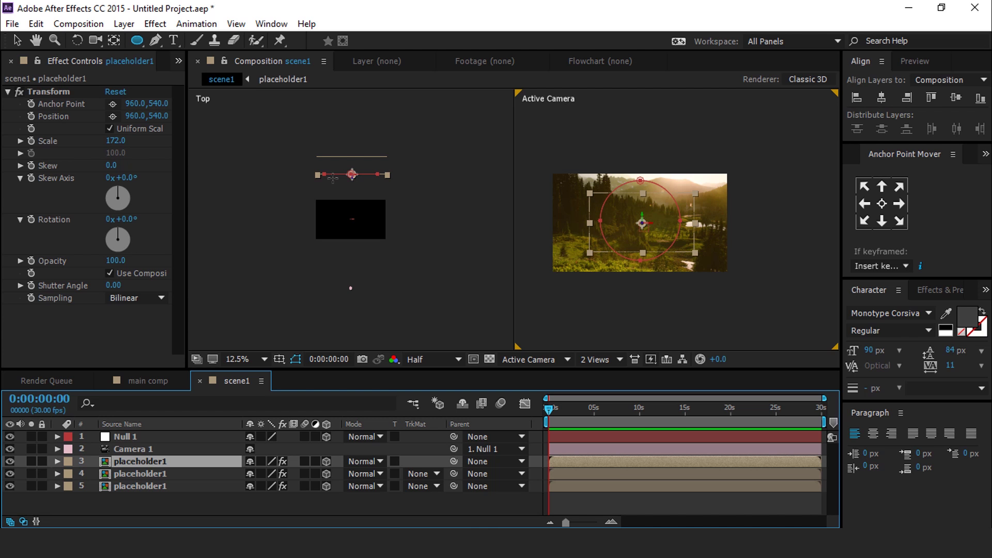
click(17, 41)
click(351, 180)
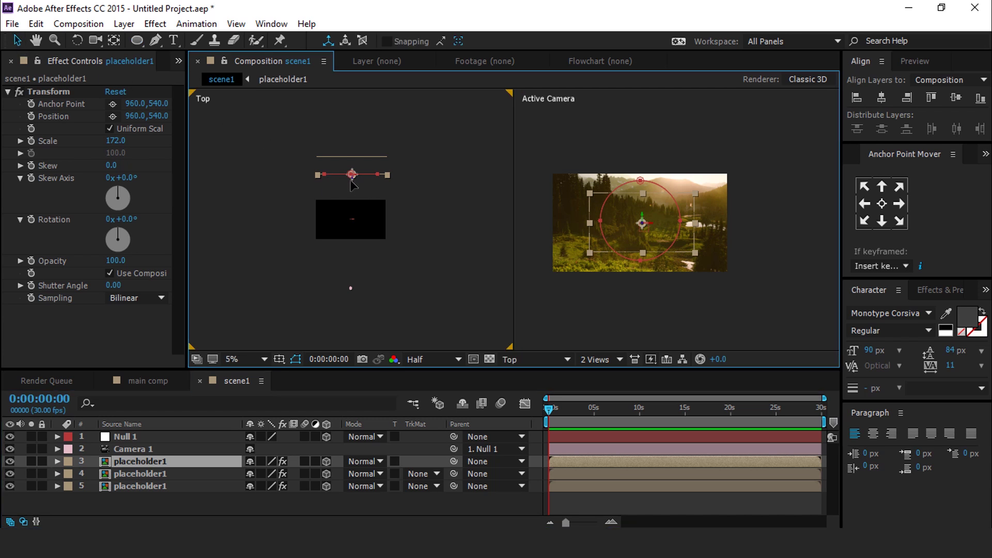
drag(351, 180, 353, 202)
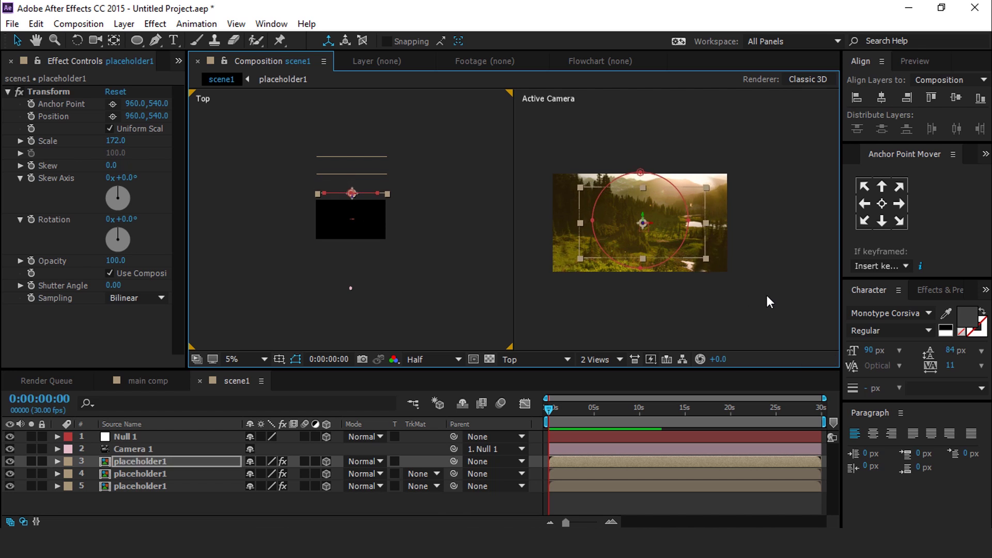
Step: Shrink the new copy's Transform scale from 172 to 142
scroll(766, 301, up, 2)
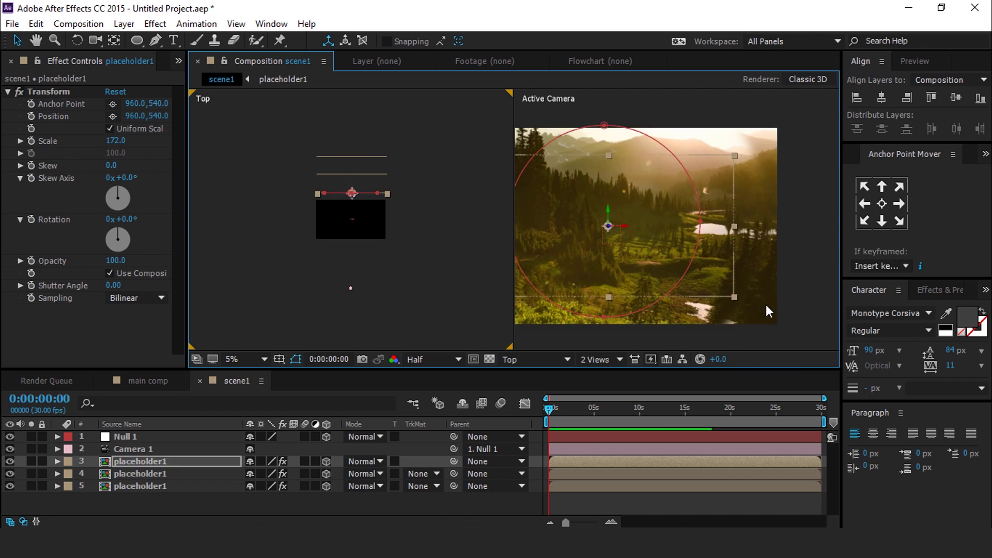
click(48, 141)
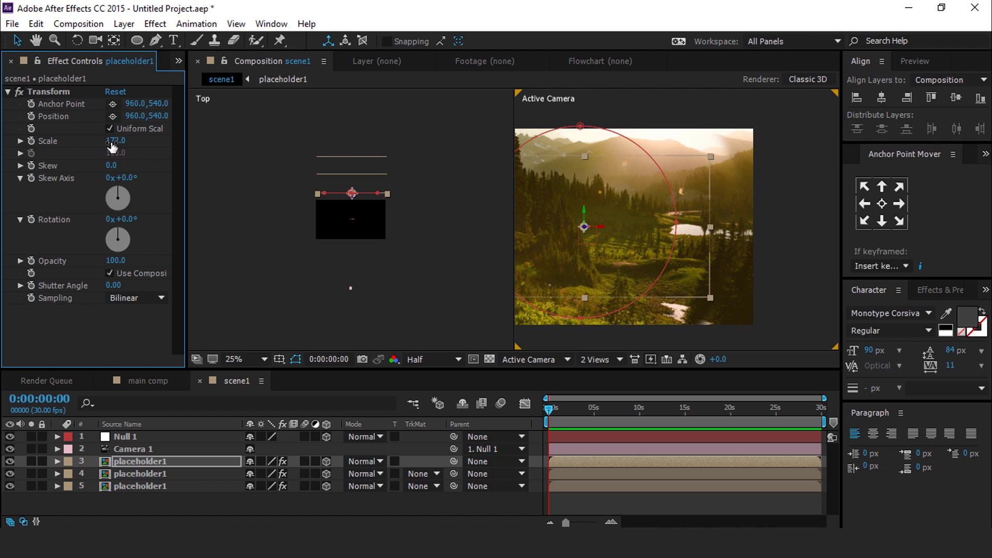
drag(109, 141, 100, 141)
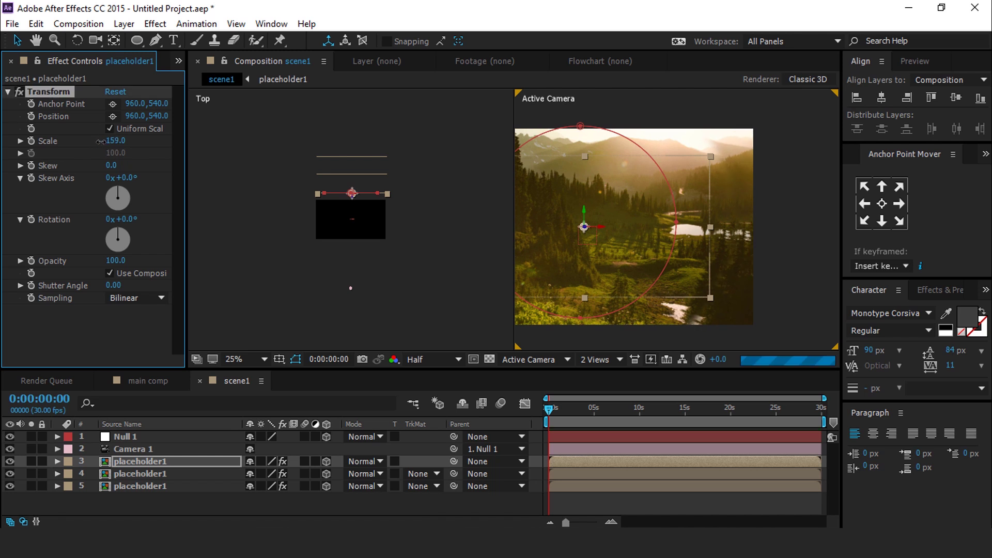
key(space)
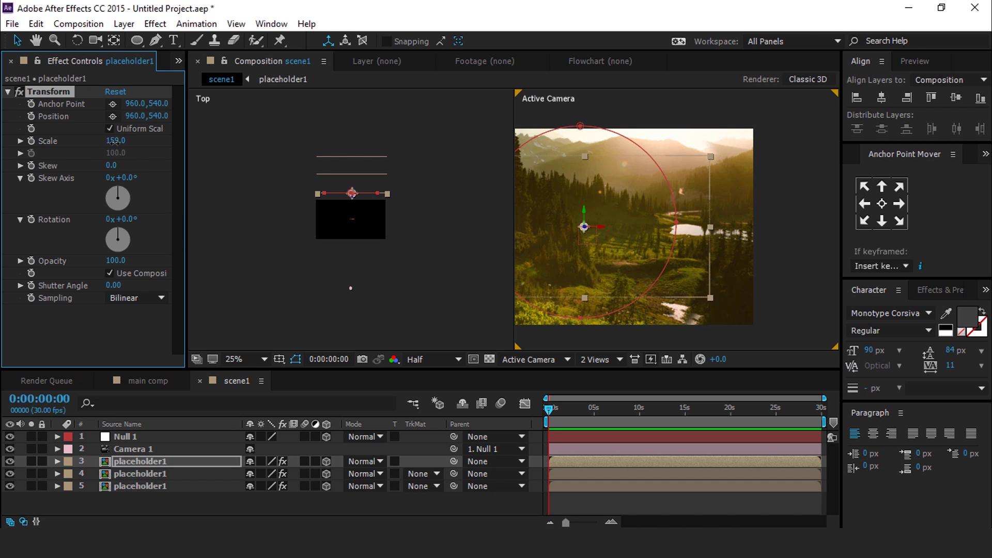
drag(115, 141, 99, 141)
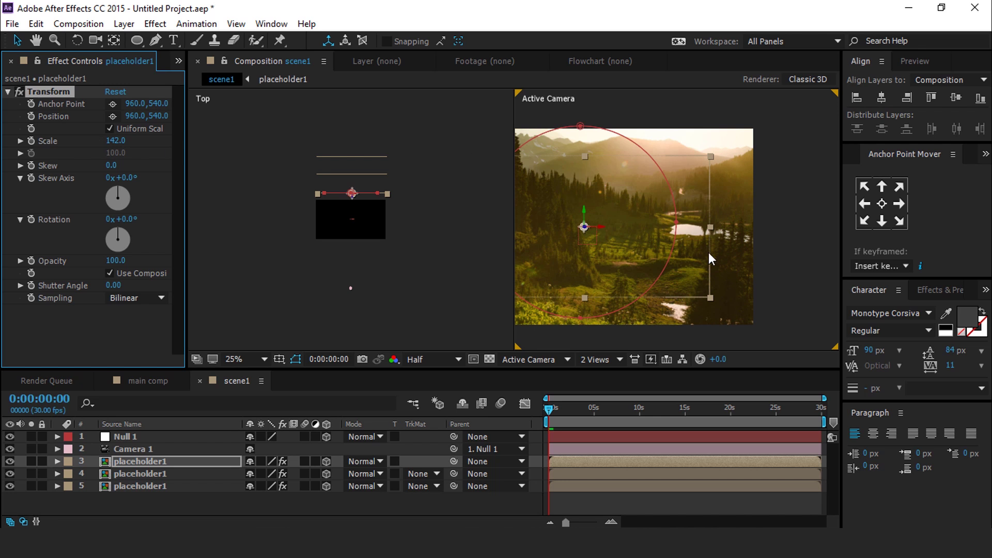
Step: Duplicate the front placeholder1 layer again and move the copy to a new depth
key(comma)
click(142, 463)
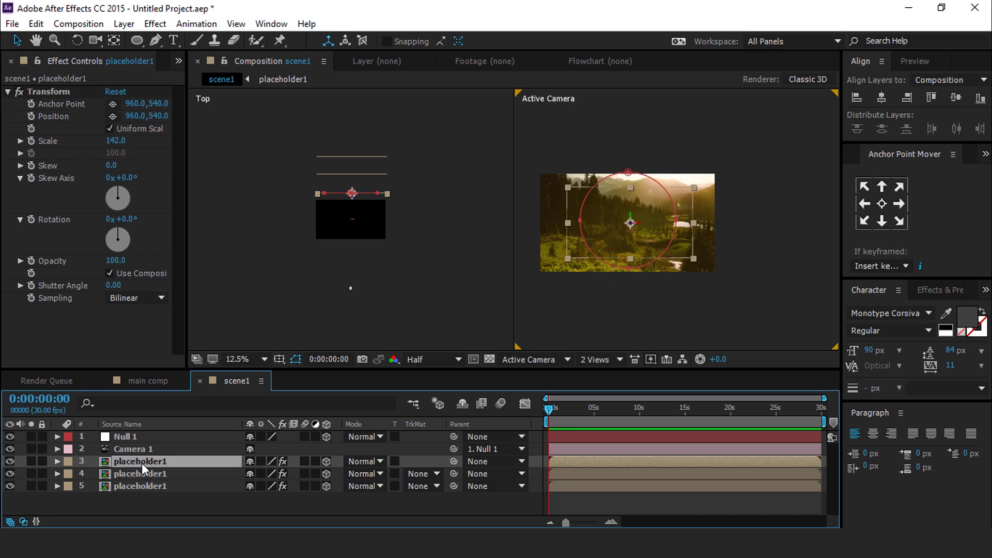
key(ctrl+d)
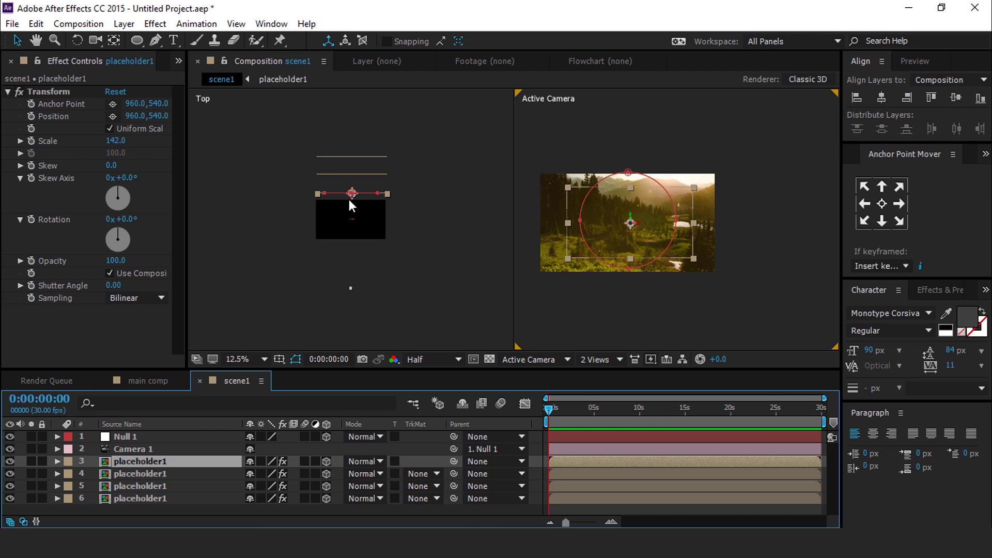
drag(349, 200, 353, 214)
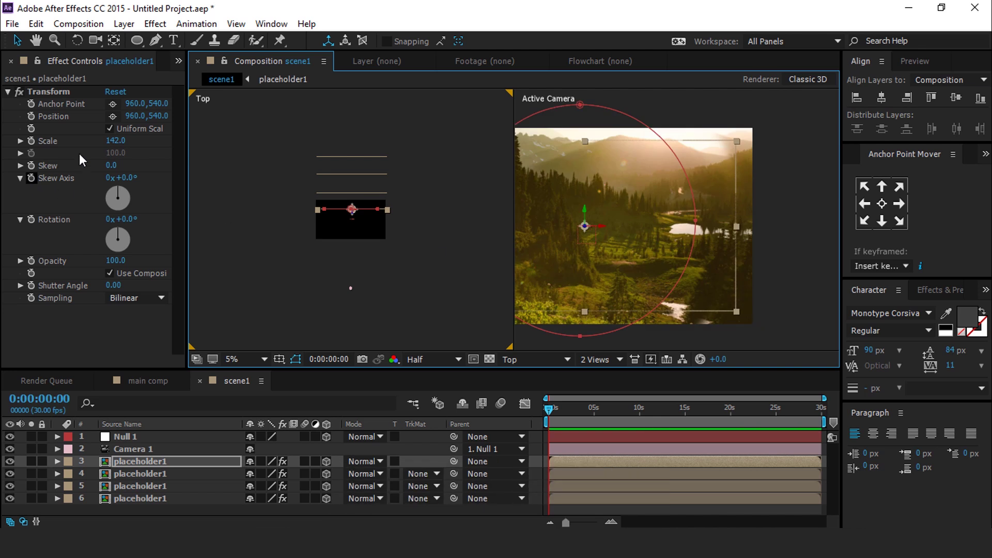
Step: Shrink the new copy's Transform scale from 142 to 114.2
click(53, 141)
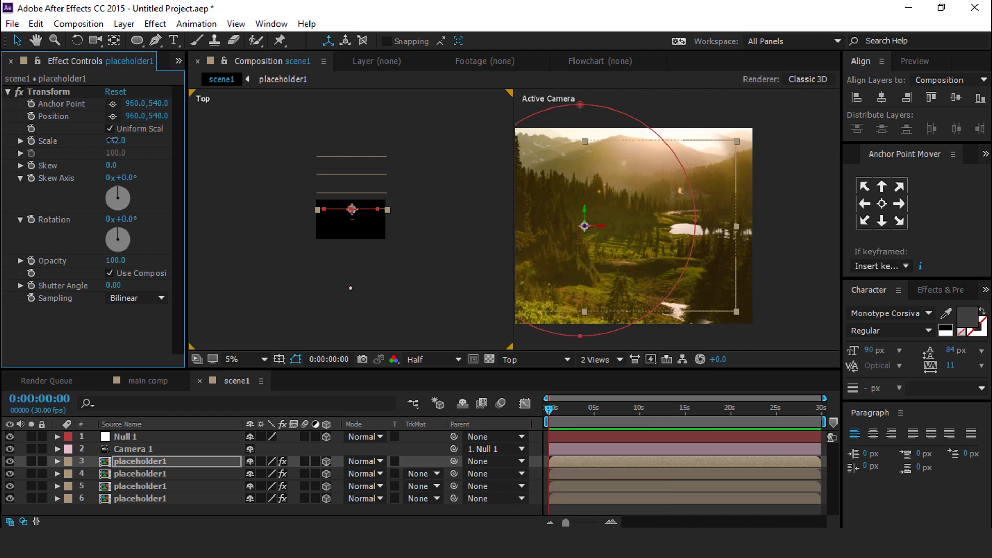
drag(110, 140, 99, 141)
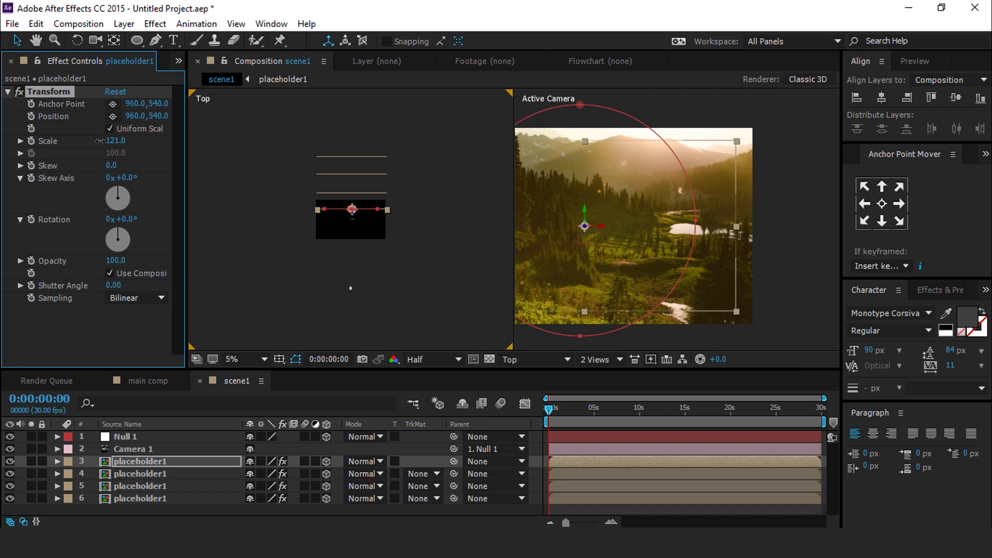
drag(100, 141, 58, 141)
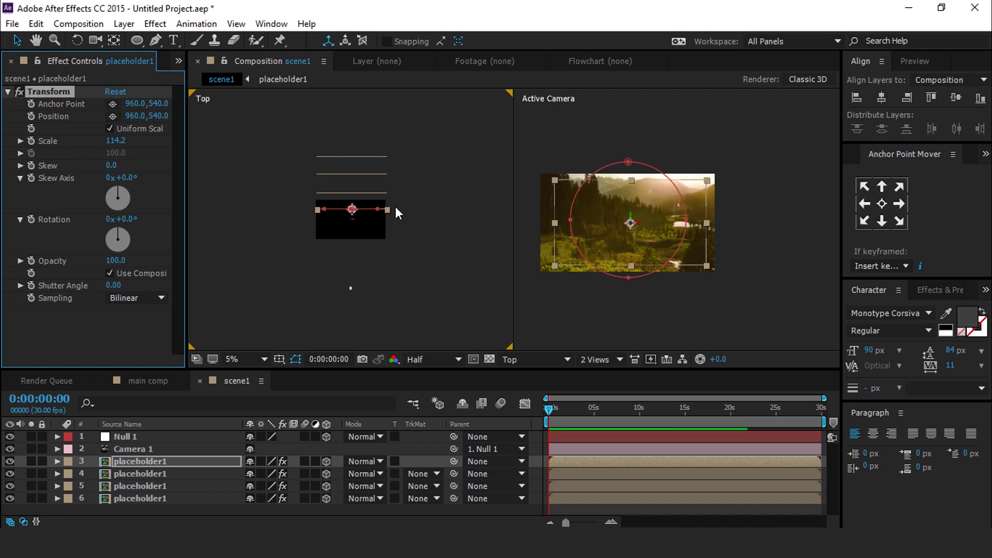
click(786, 325)
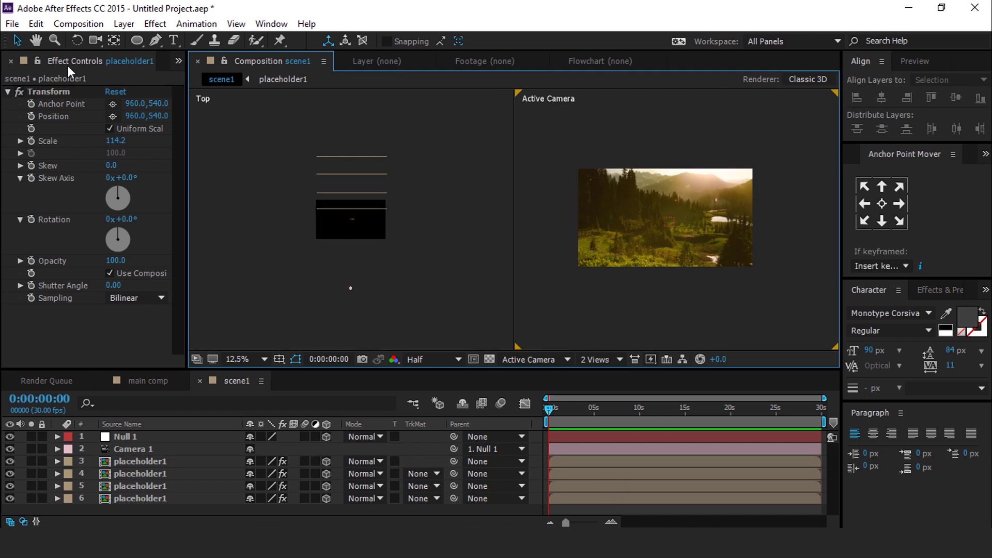
Step: Add Texture 02.jpg as a 3D layer in Screen mode, placed in front of the photos
click(29, 62)
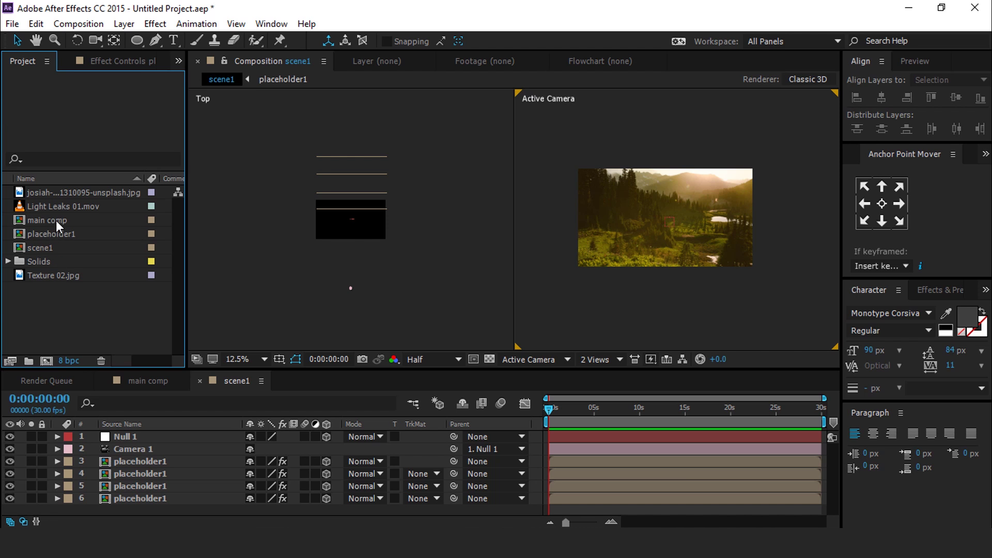
key(Down)
click(45, 277)
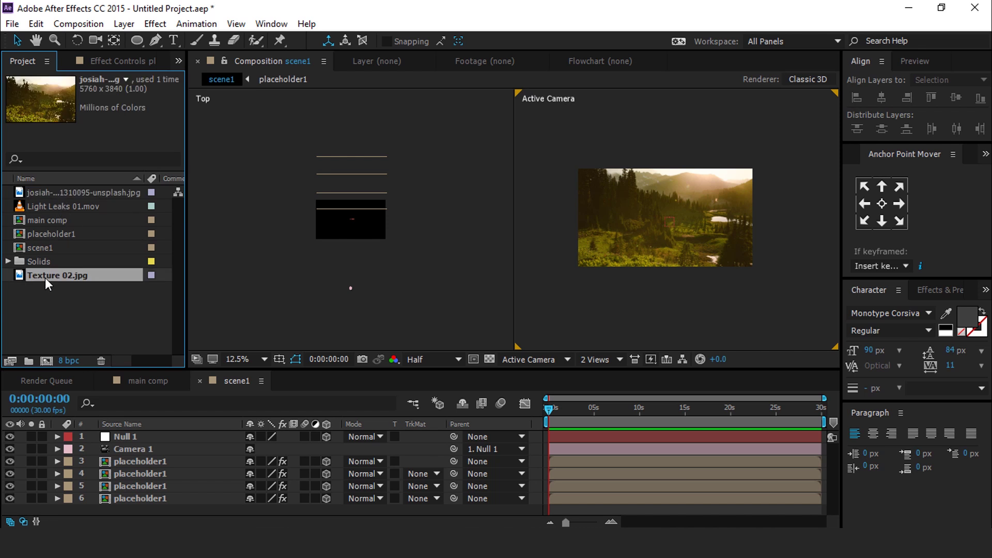
drag(30, 272, 148, 454)
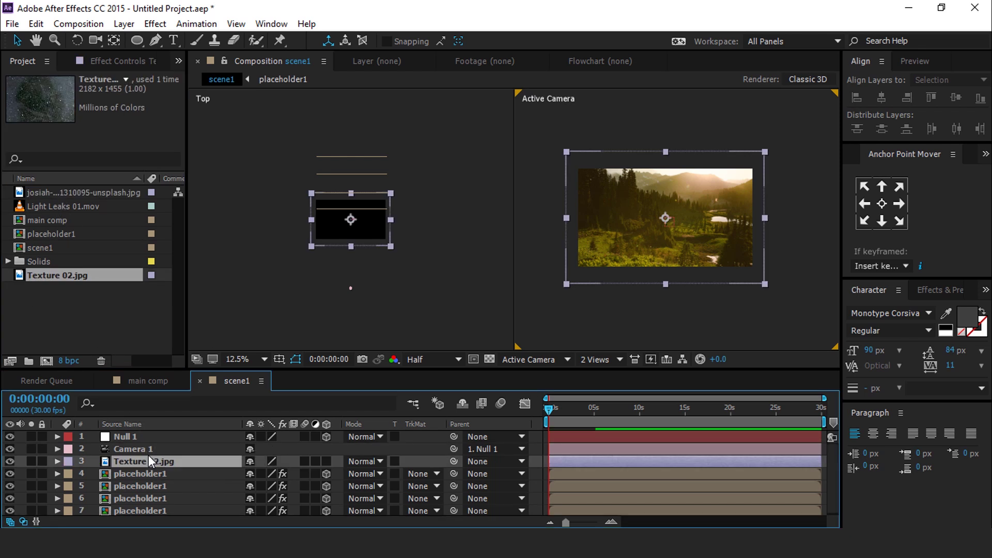
click(327, 460)
click(365, 461)
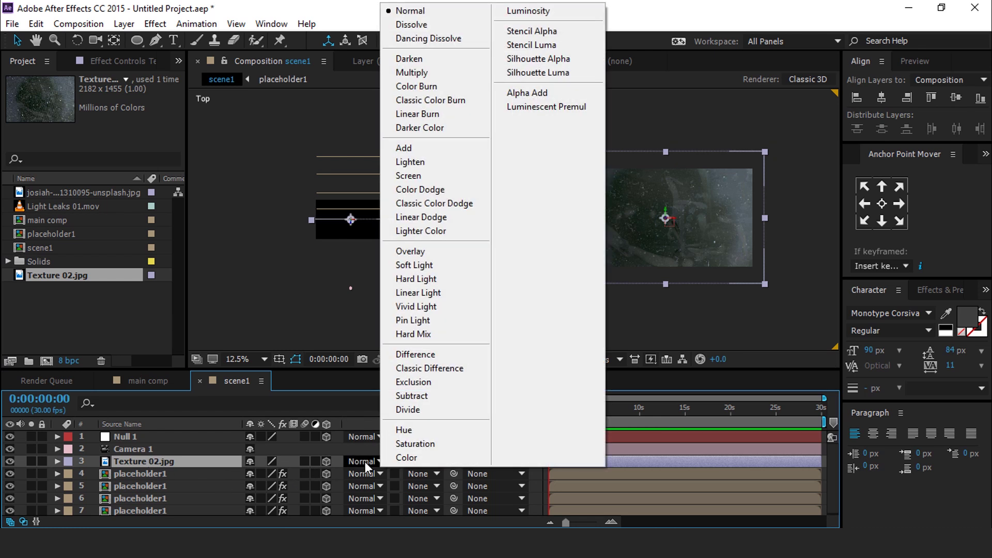
click(419, 176)
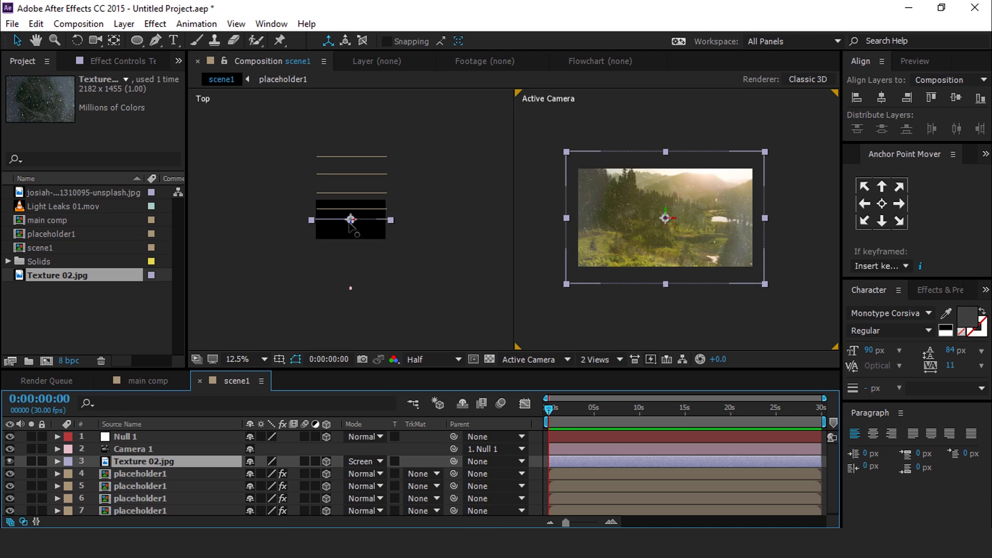
drag(351, 220, 350, 270)
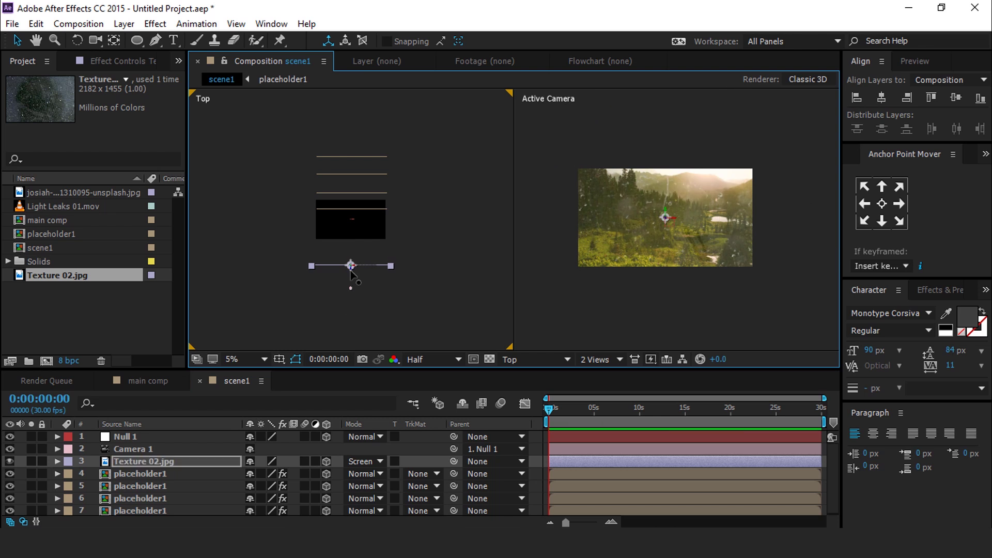
Step: Set the Texture 02.jpg layer's opacity to 20%
click(151, 463)
key(t)
click(259, 473)
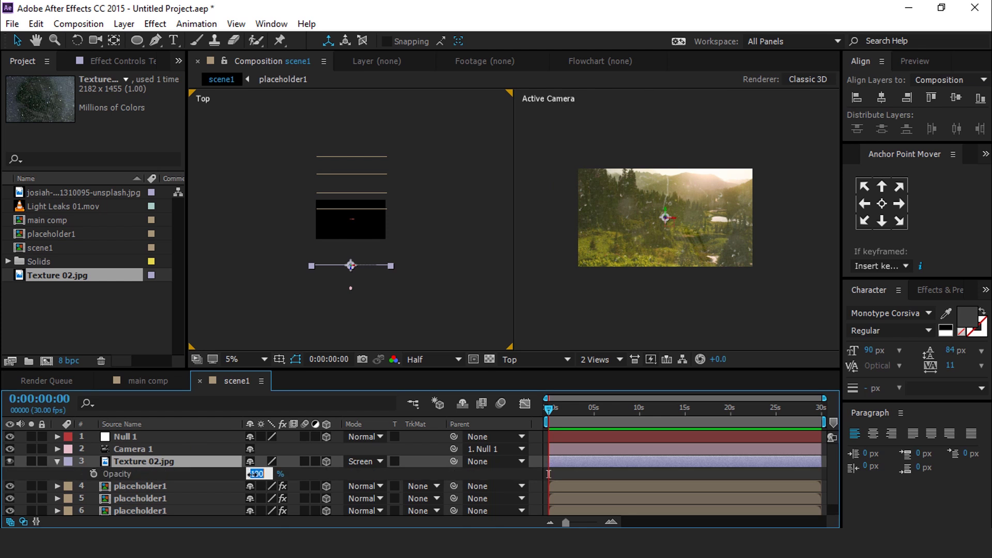
text(20)
key(Return)
Step: Apply Curves to the texture and drag the black point right to darken it
key(t)
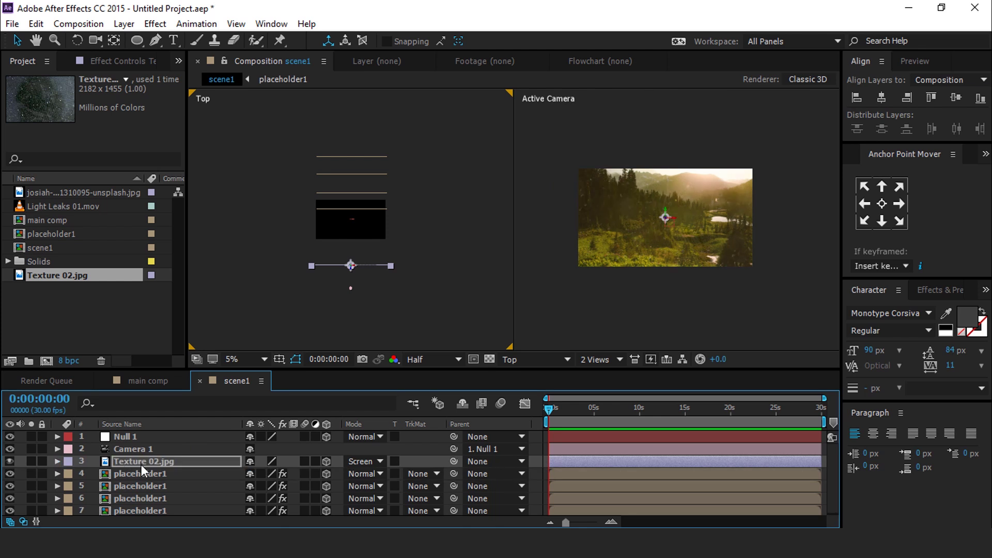
key(ctrl+space)
text(cu)
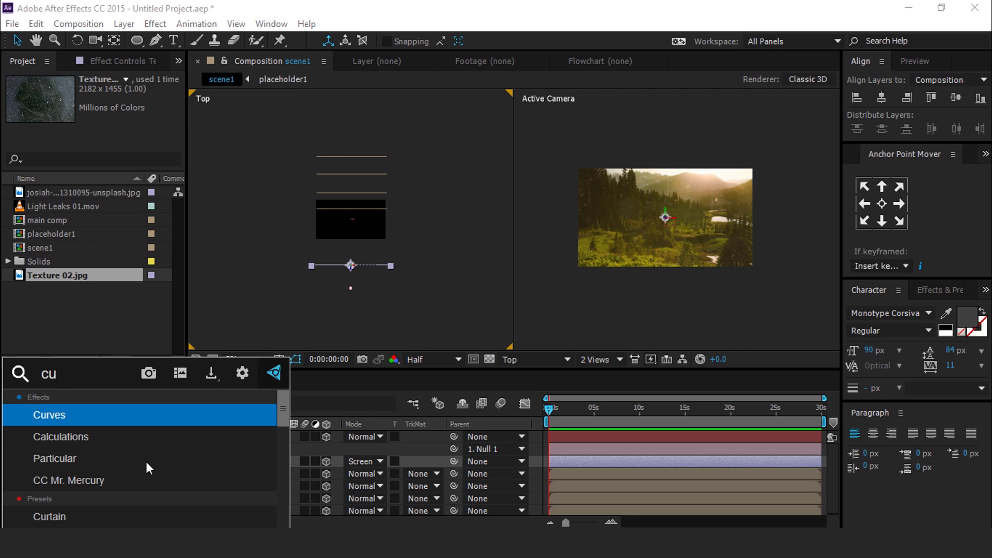
click(51, 417)
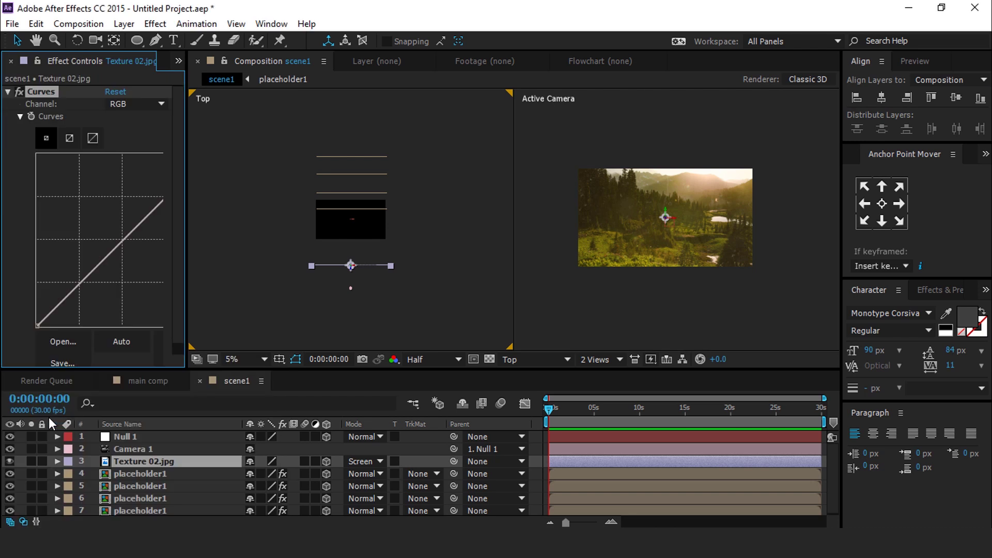
drag(39, 326, 62, 326)
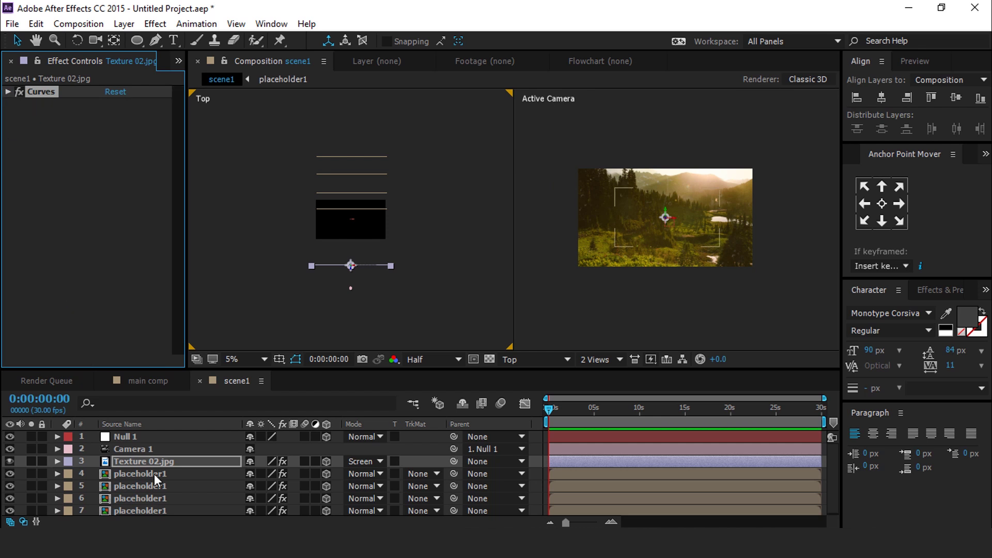
Step: Duplicate the Texture 02.jpg layer and move the copy to a different depth
click(169, 464)
key(ctrl+d)
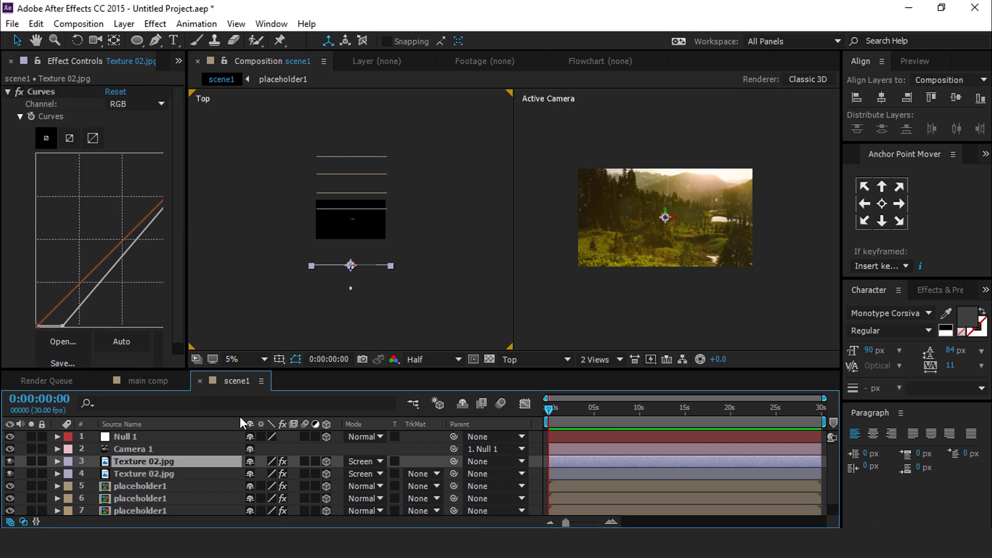
drag(350, 269, 350, 285)
Step: Collapse the Curves settings and switch the viewer to a single camera view (1 View)
shift+click(362, 264)
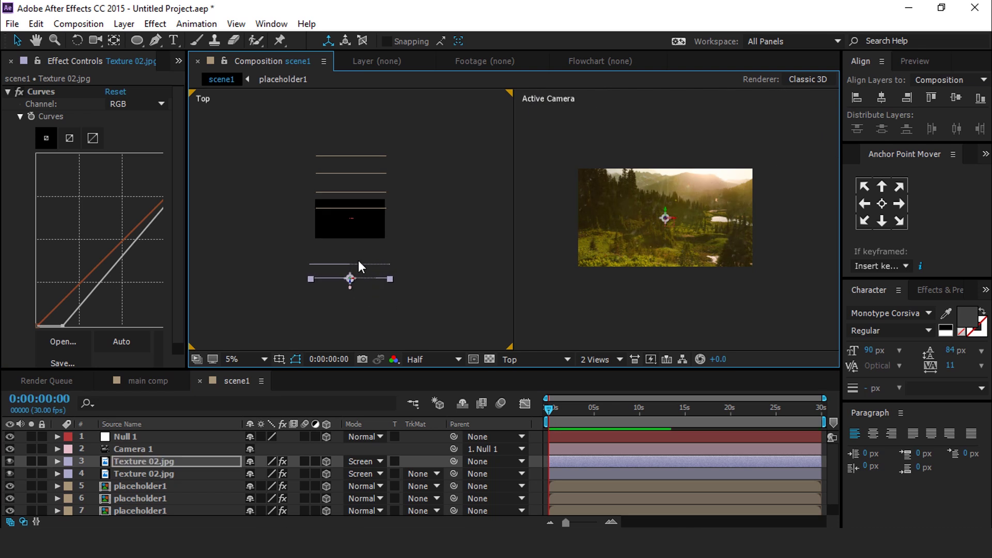
scroll(333, 279, up, 2)
click(8, 92)
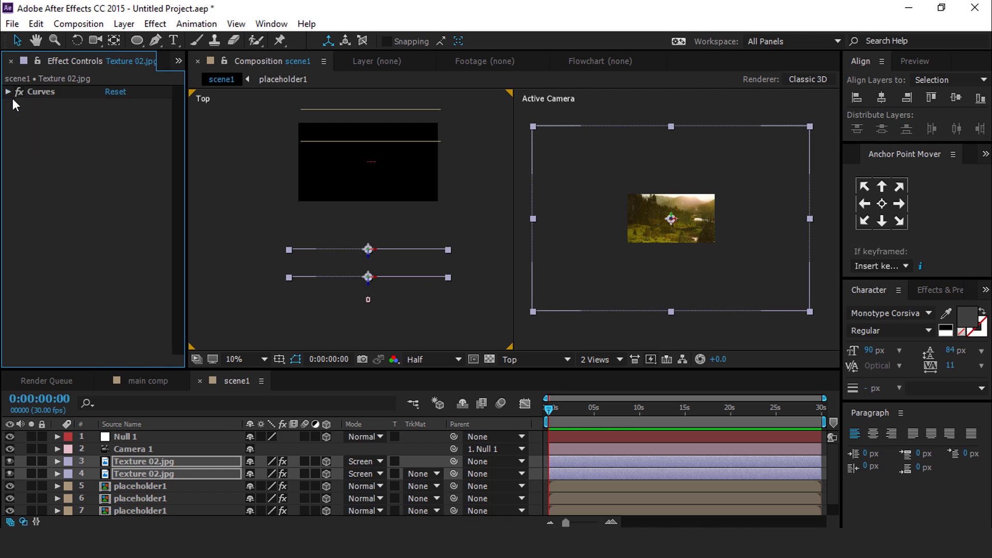
click(614, 362)
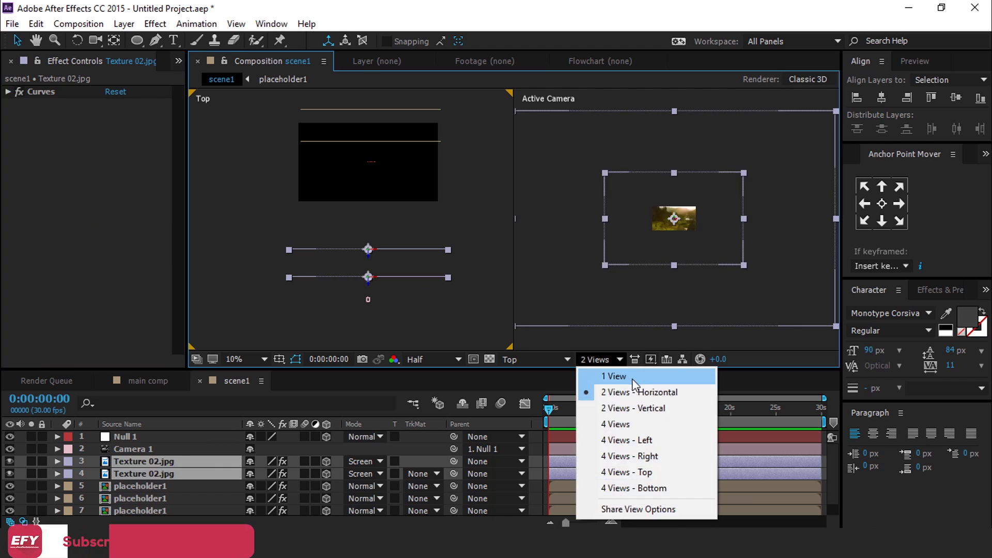
click(615, 376)
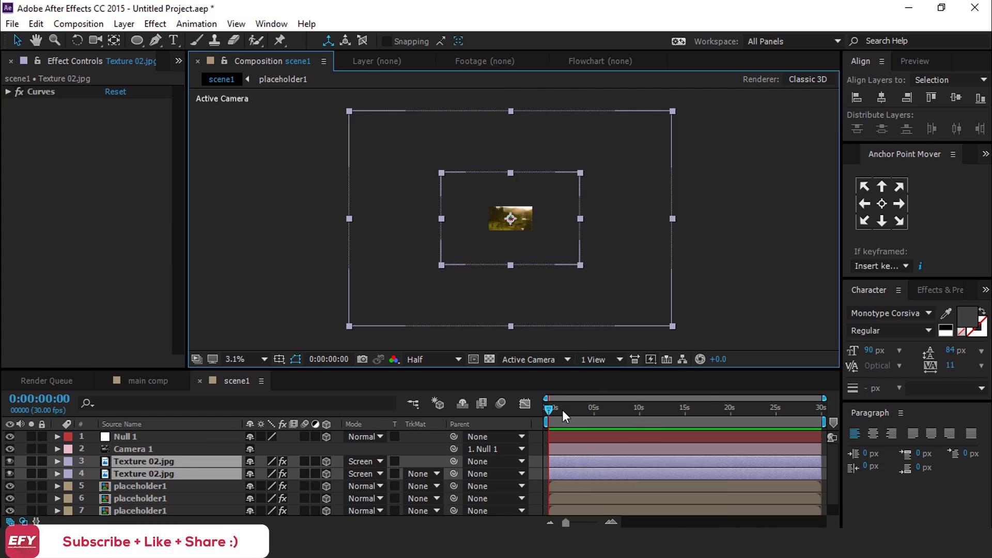
click(131, 435)
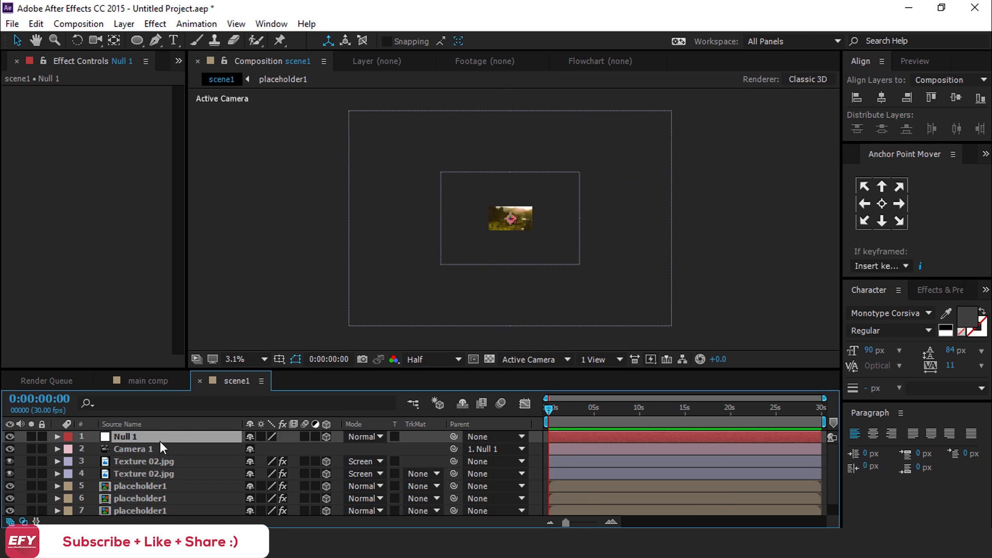
Step: Keyframe Null 1's Position from Z 0 to about Z 775 at 0:00:03:14, then preview the push
key(period)
key(period)
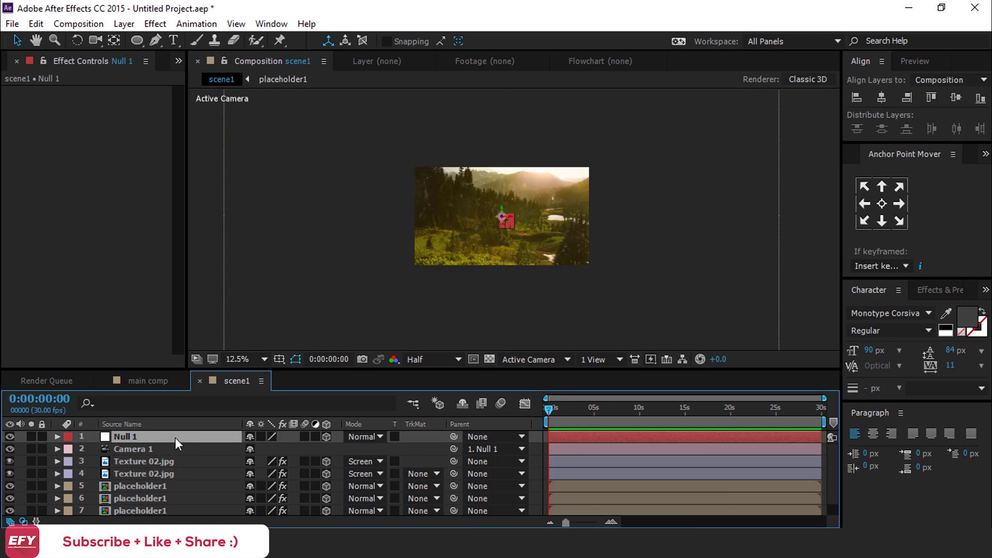
key(p)
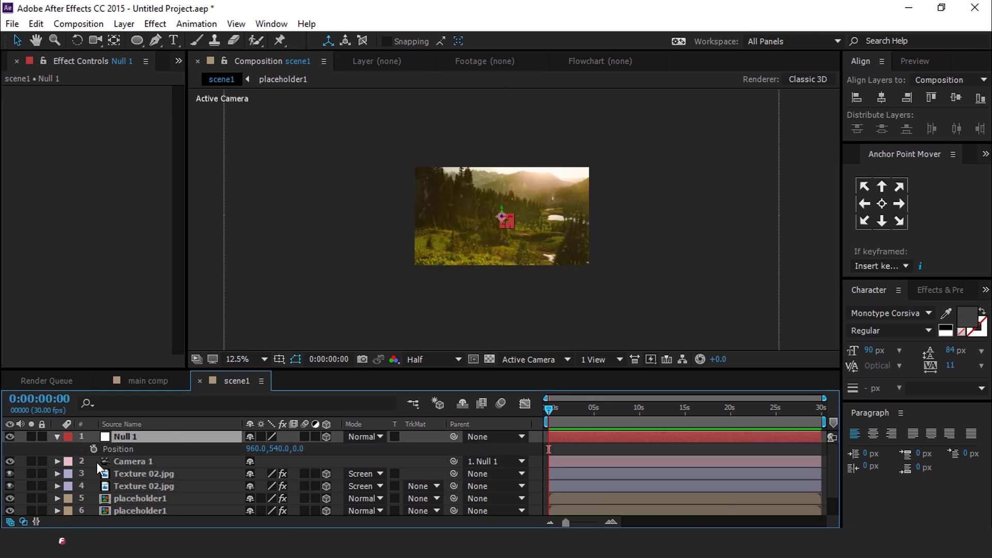
click(94, 448)
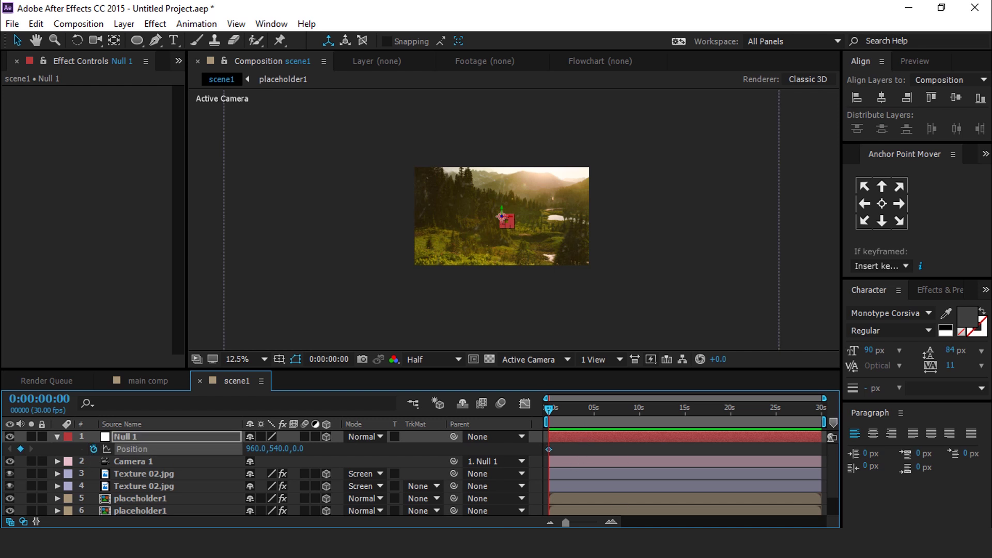
key(equal)
key(equal)
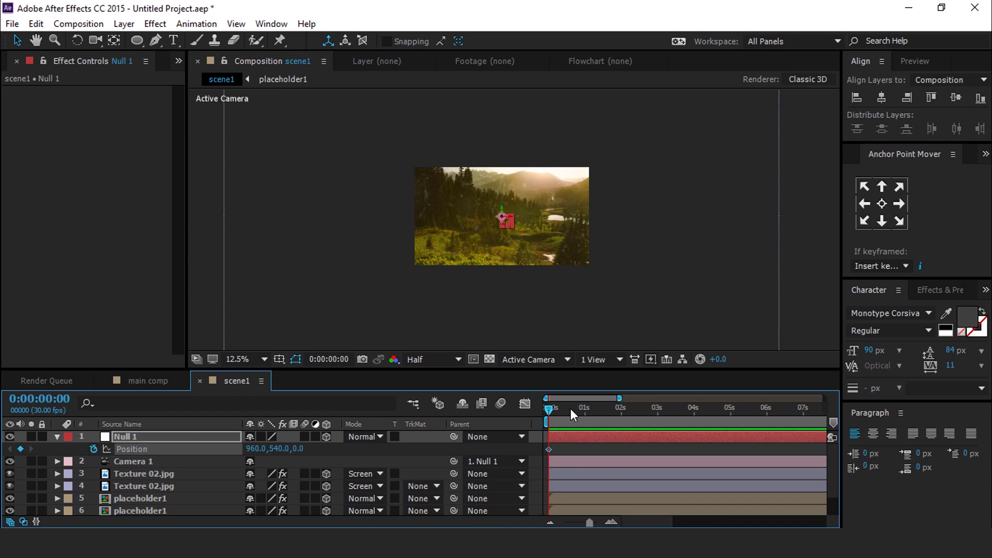
drag(556, 409, 676, 419)
drag(300, 449, 539, 448)
scroll(507, 254, up, 1)
drag(310, 448, 472, 449)
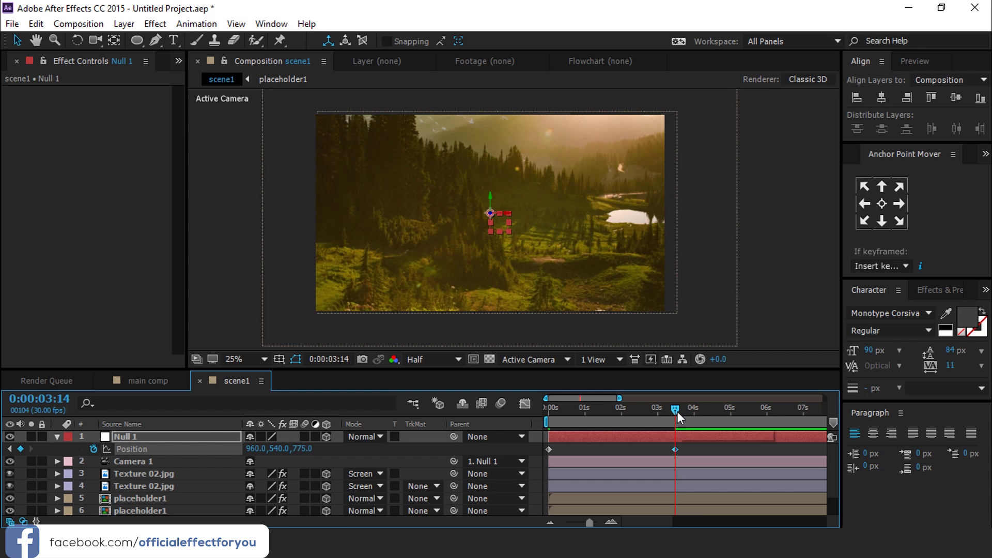
drag(674, 410, 552, 409)
key(space)
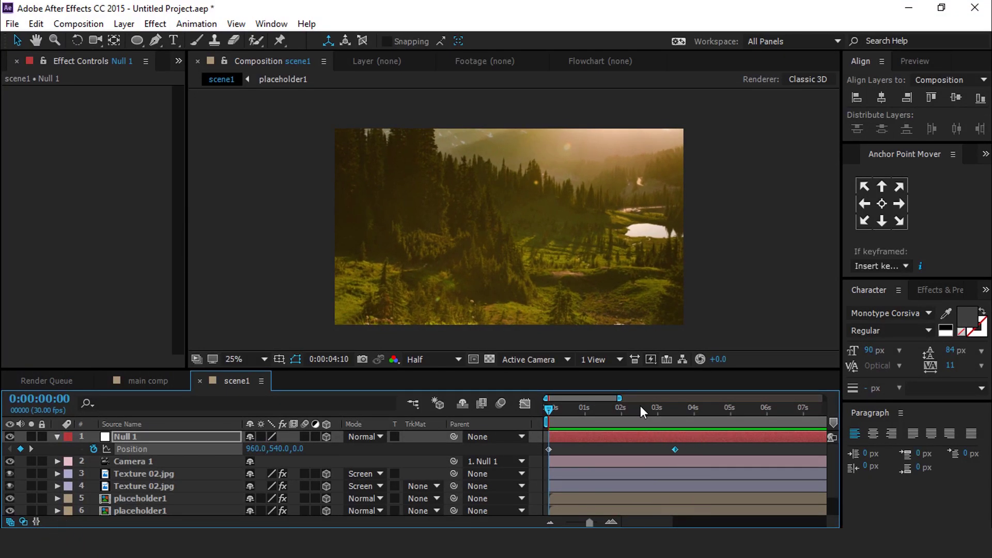
drag(640, 407, 606, 414)
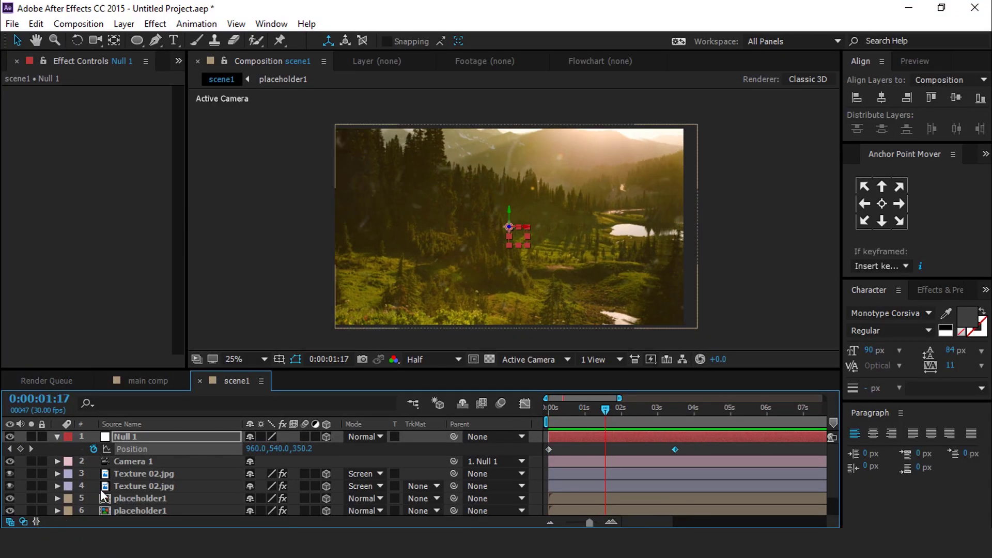
Step: Test-rotate the duplicate texture with the Rotation tool (W), return to Selection (V), and focus the Project panel
click(170, 477)
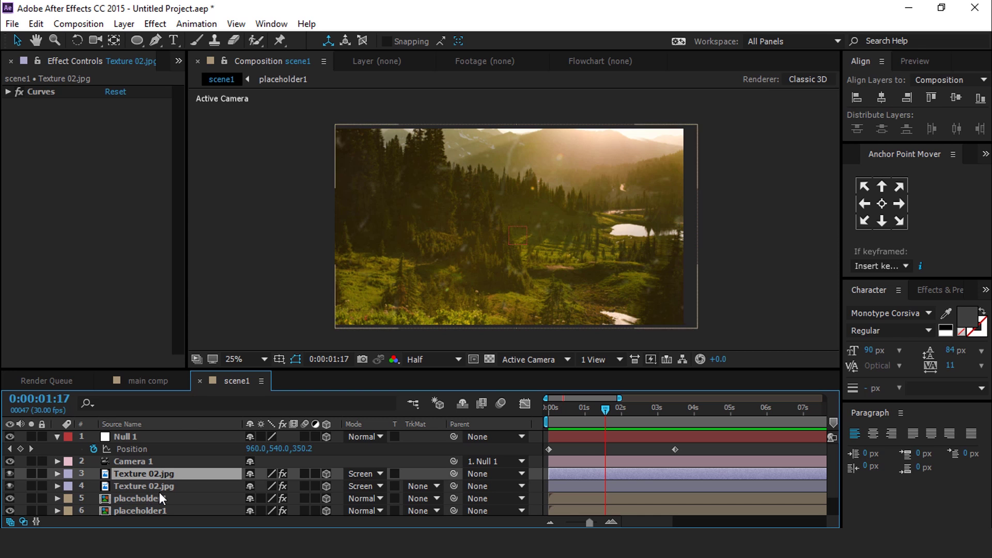
scroll(607, 224, down, 2)
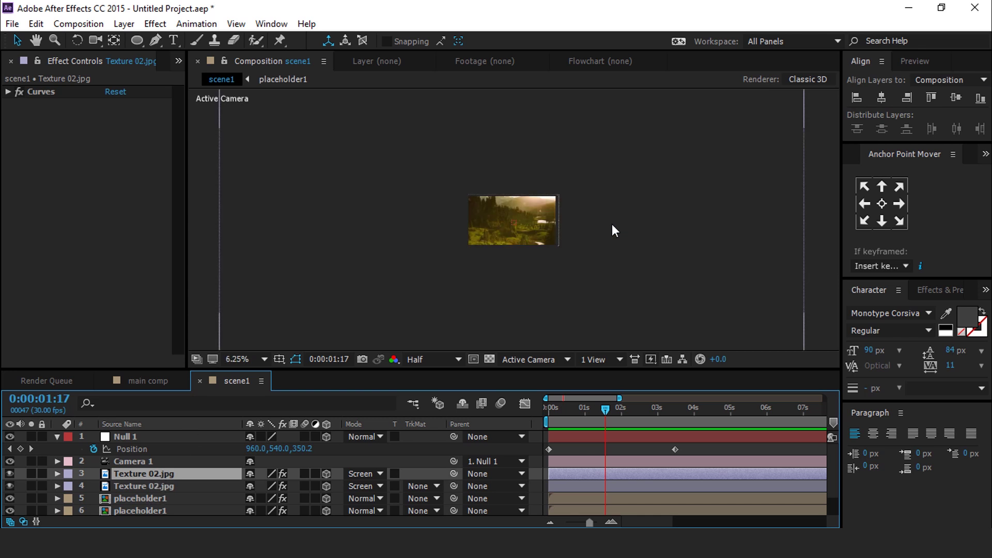
key(w)
scroll(778, 183, down, 1)
drag(666, 145, 712, 214)
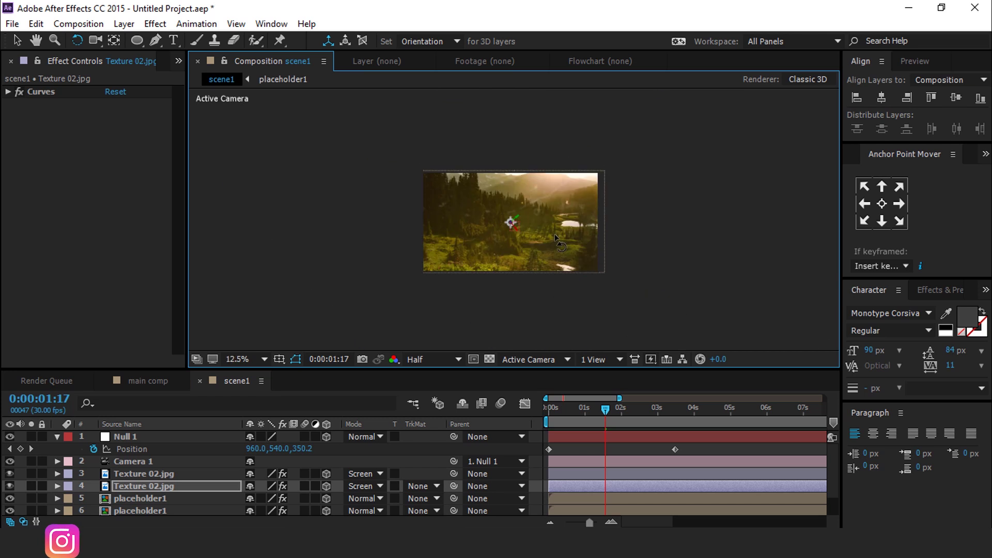
scroll(516, 227, up, 2)
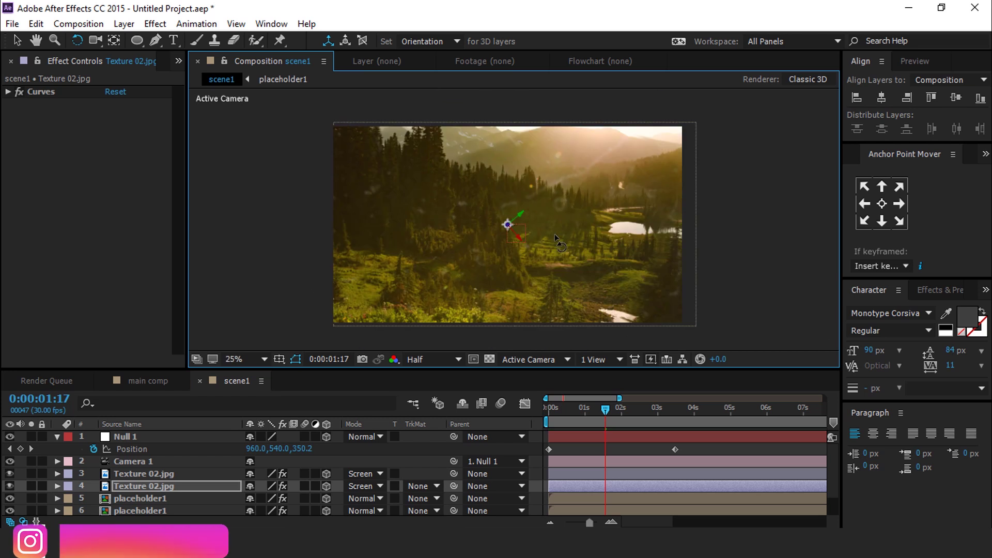
drag(537, 238, 570, 254)
key(v)
click(47, 353)
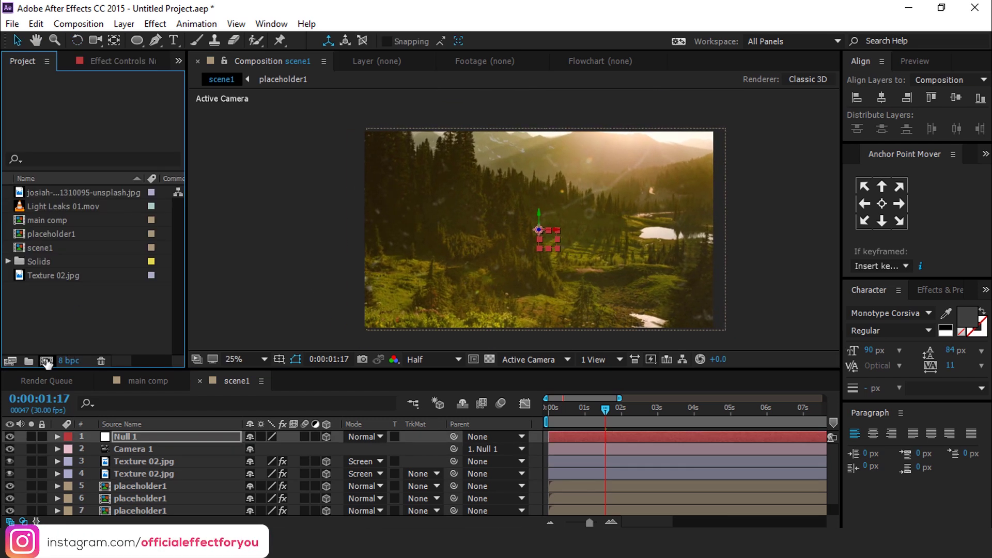
Step: Create a 1920×1080, 30 fps composition named 'element'
click(46, 361)
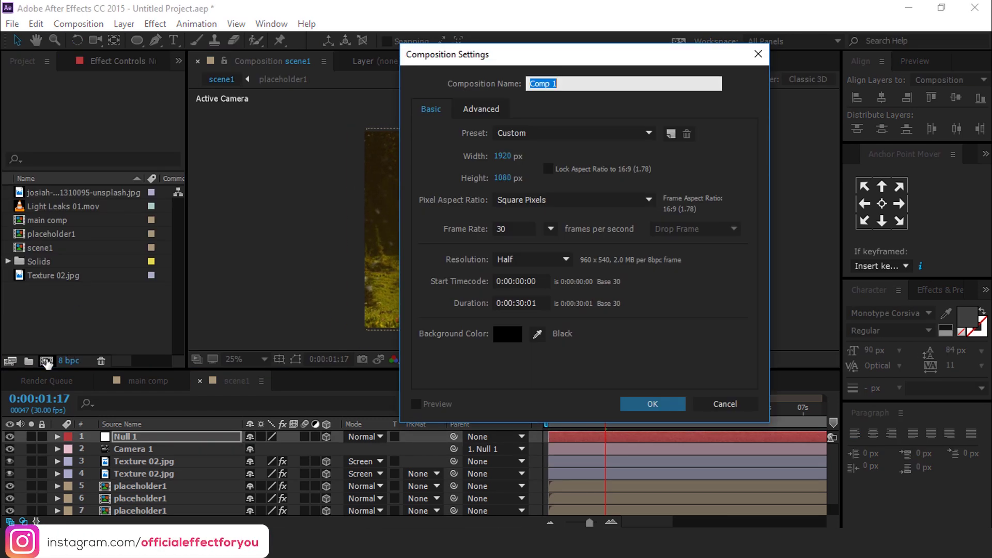
text(element)
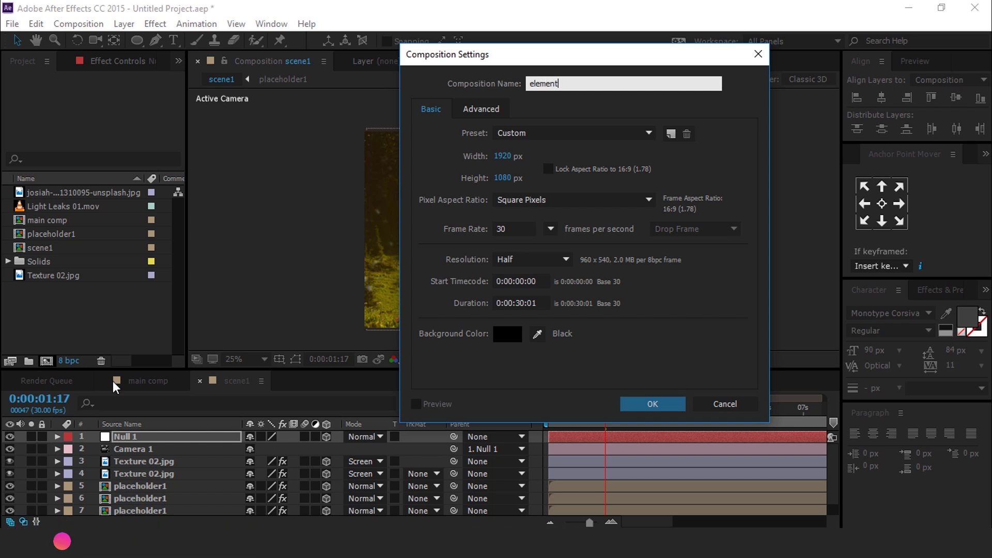
click(640, 404)
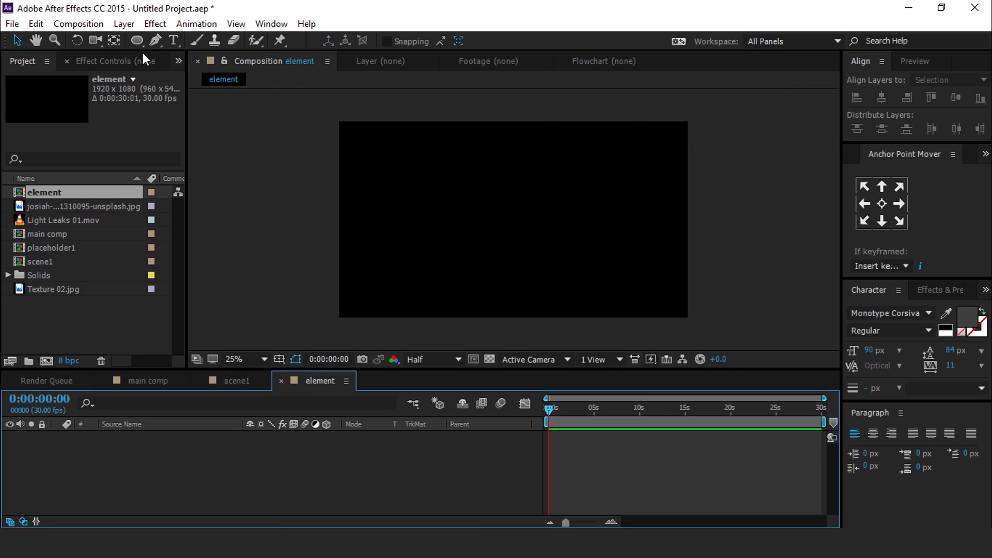
Step: Type a text layer reading 'x' at the centre of the comp
click(175, 40)
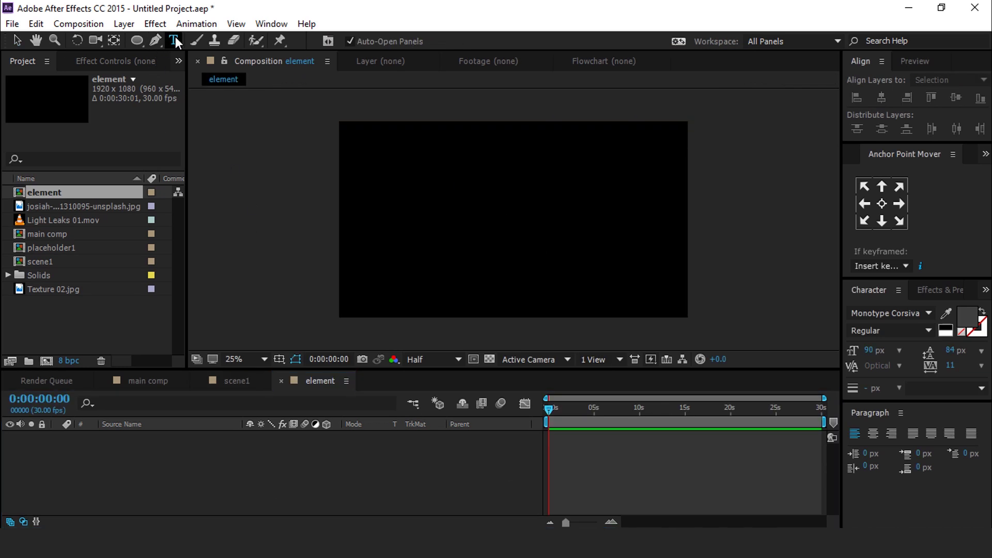
click(474, 233)
text(x)
click(398, 470)
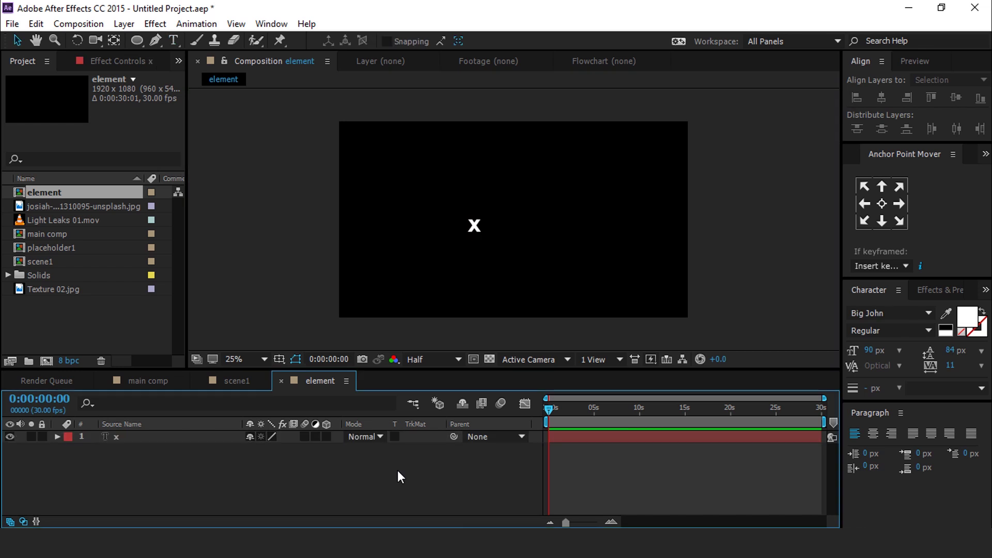
Step: Trim the x layer's end to half a second
click(476, 227)
scroll(639, 525, up, 5)
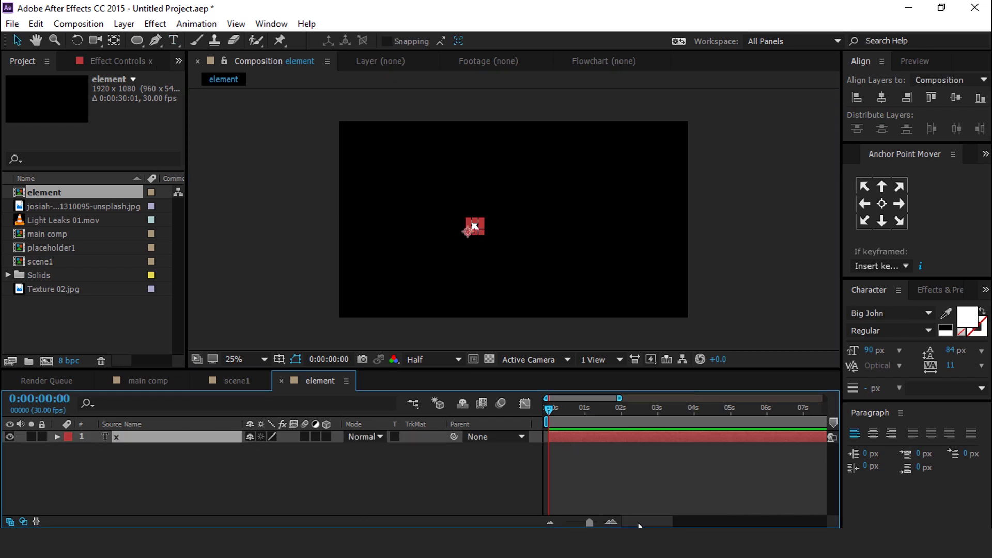
drag(549, 406, 567, 407)
key(alt+bracketright)
scroll(572, 438, up, 3)
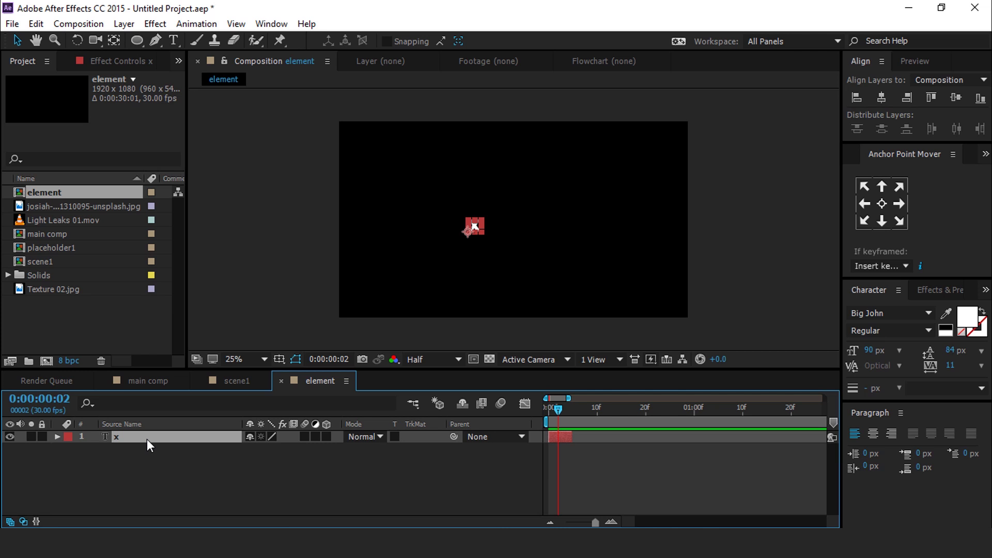
Step: Drive the x layer's Opacity with the expression wiggle(3,40)
key(t)
alt+click(95, 449)
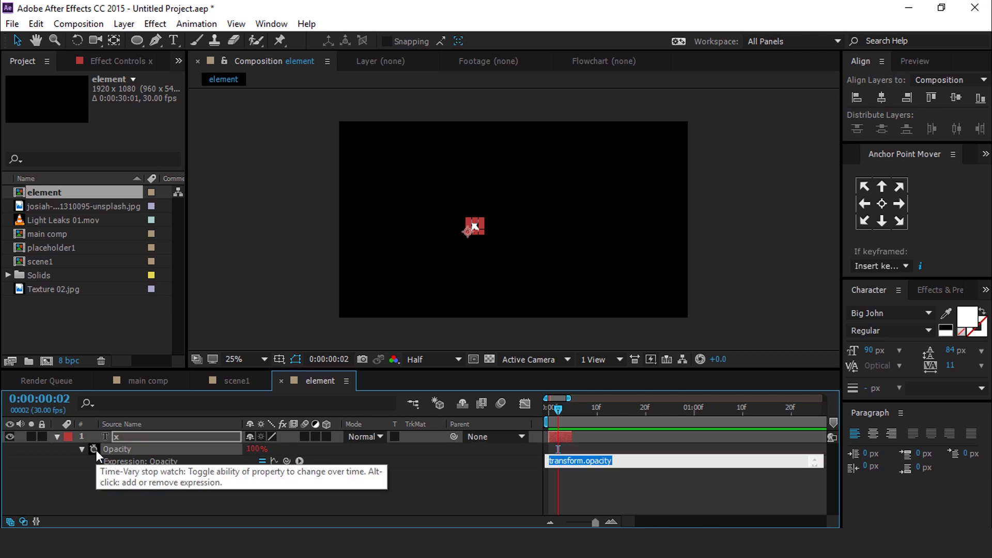
text(wiggle()
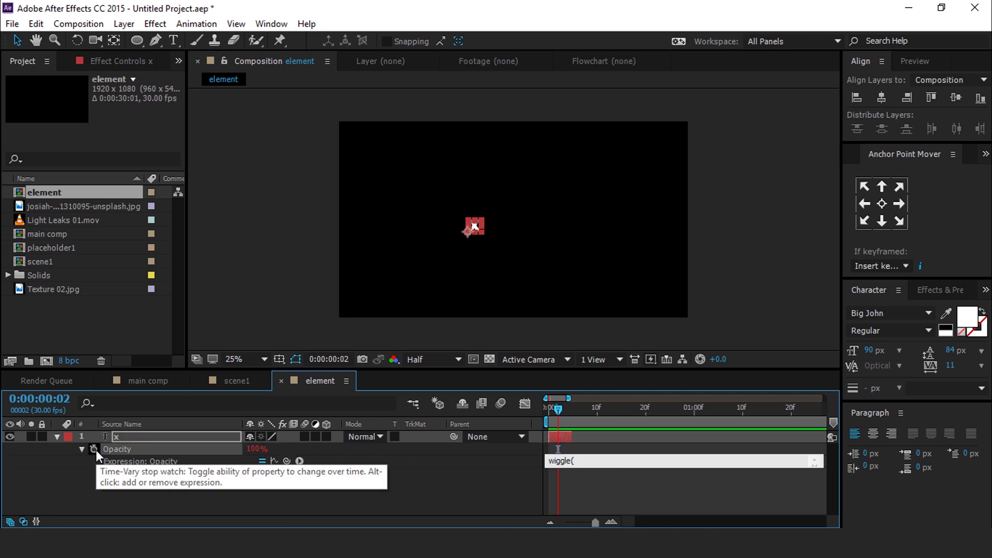
text(3,40))
click(500, 492)
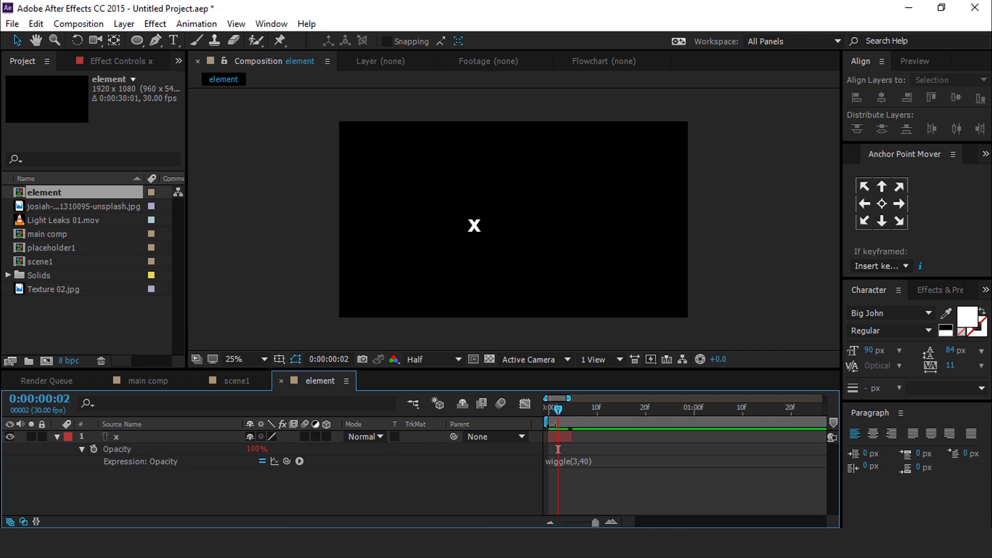
click(57, 437)
Step: Duplicate the x layer, start the copy a few frames later, and move the x to the lower left
click(126, 436)
key(ctrl+d)
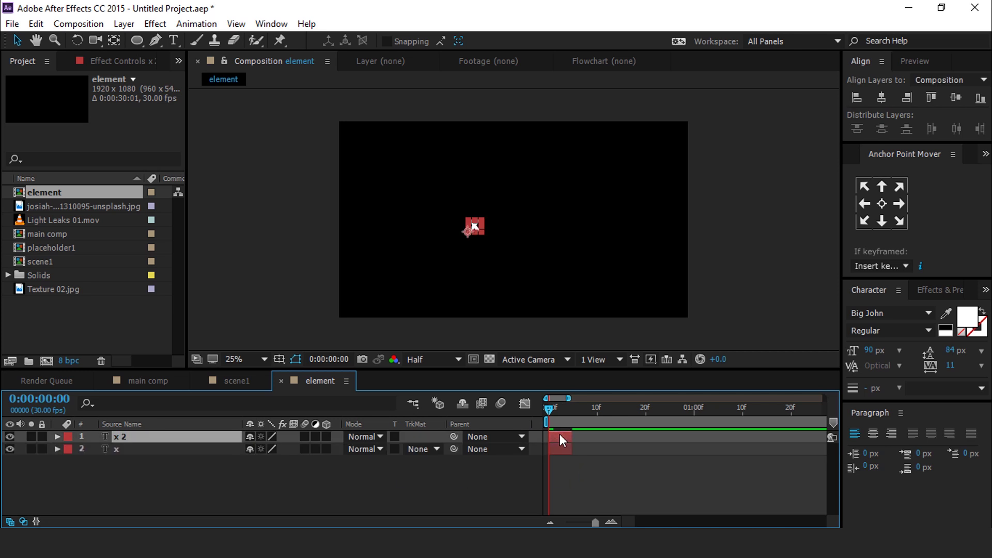
drag(560, 435, 604, 437)
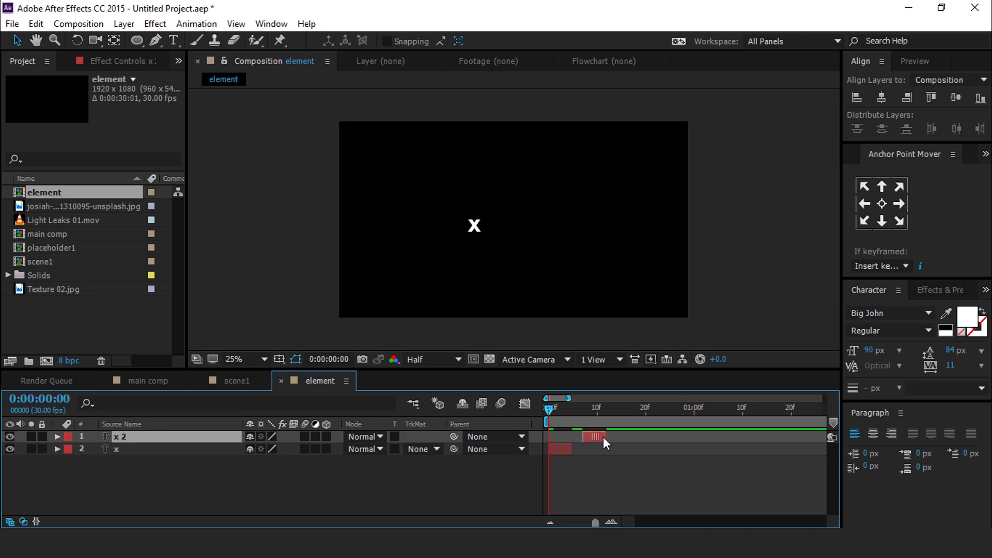
click(477, 225)
drag(468, 232, 419, 253)
click(602, 409)
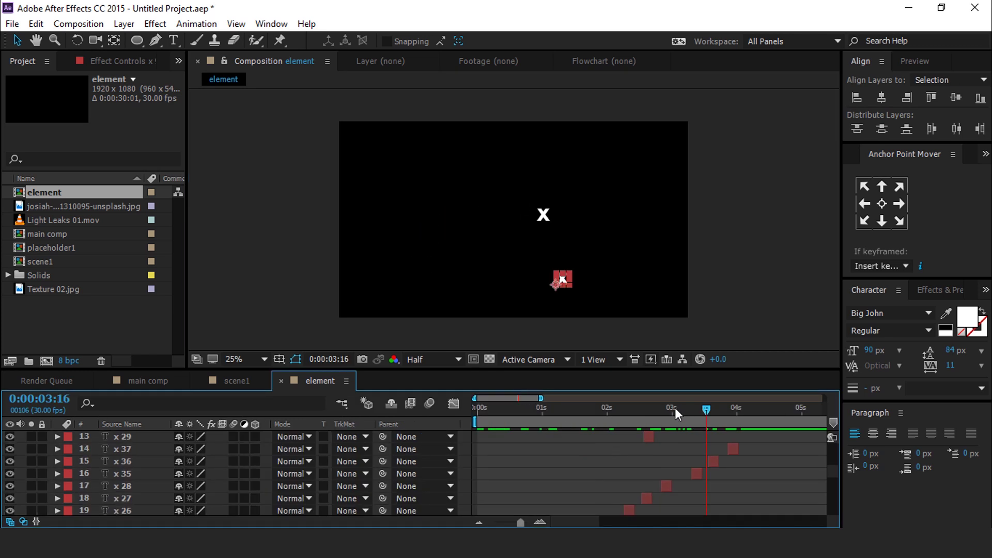
drag(675, 407, 738, 417)
key(minus)
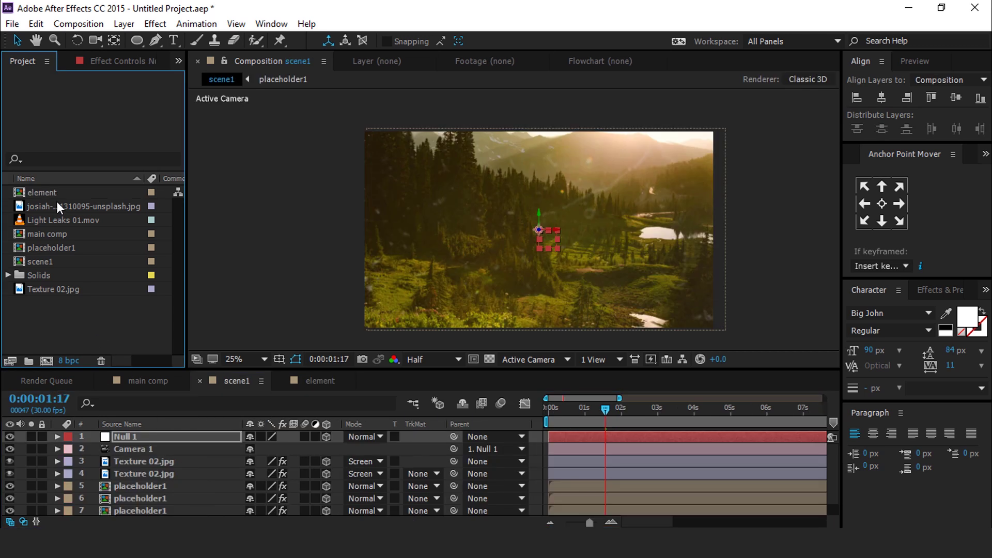
Step: Add the element comp to scene1 below the camera, make it 3D, and push it back in Top view
click(49, 190)
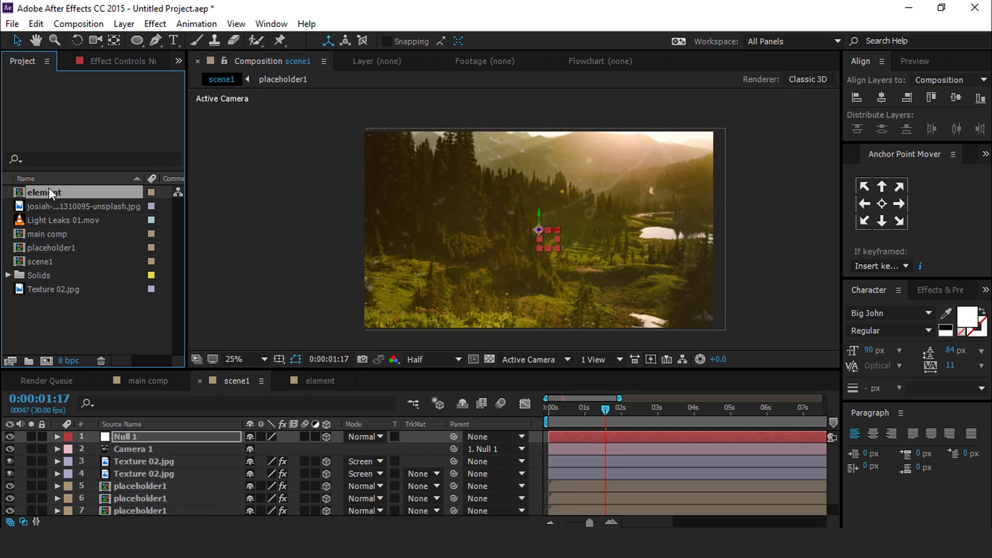
drag(19, 194, 143, 457)
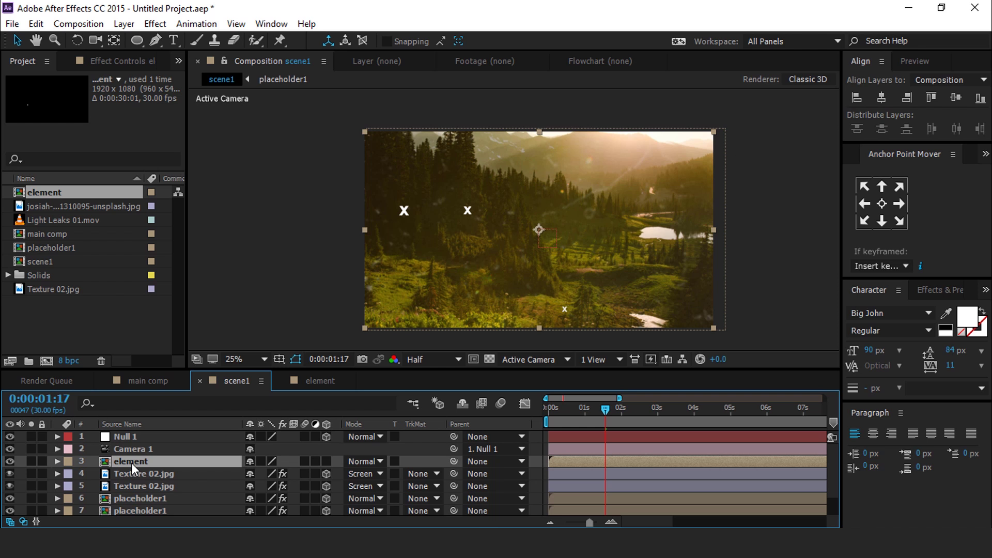
click(598, 366)
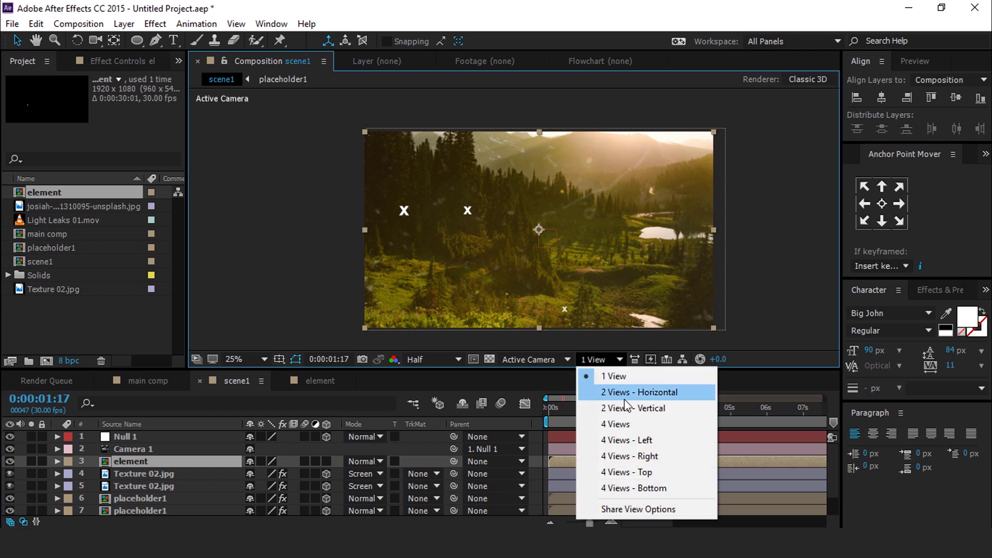
click(649, 396)
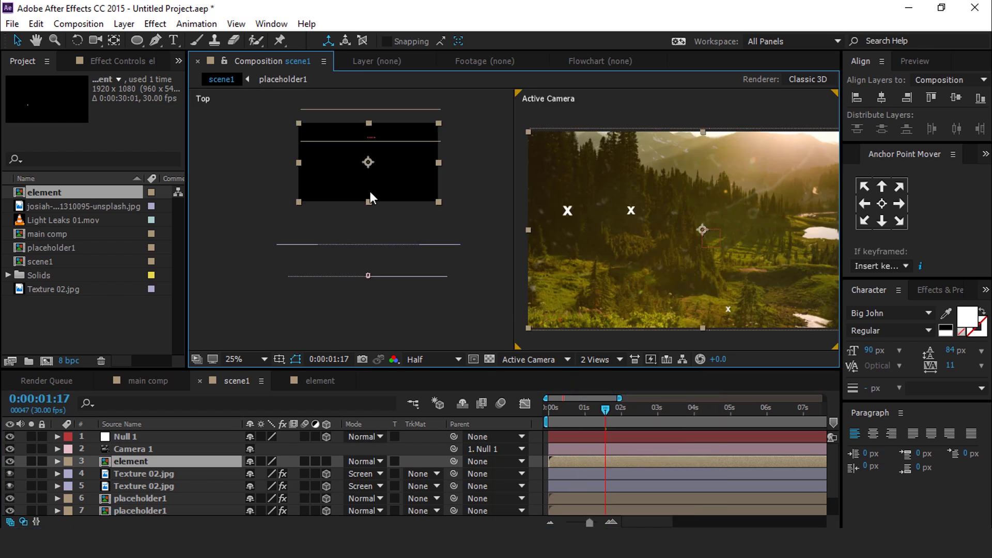
click(325, 461)
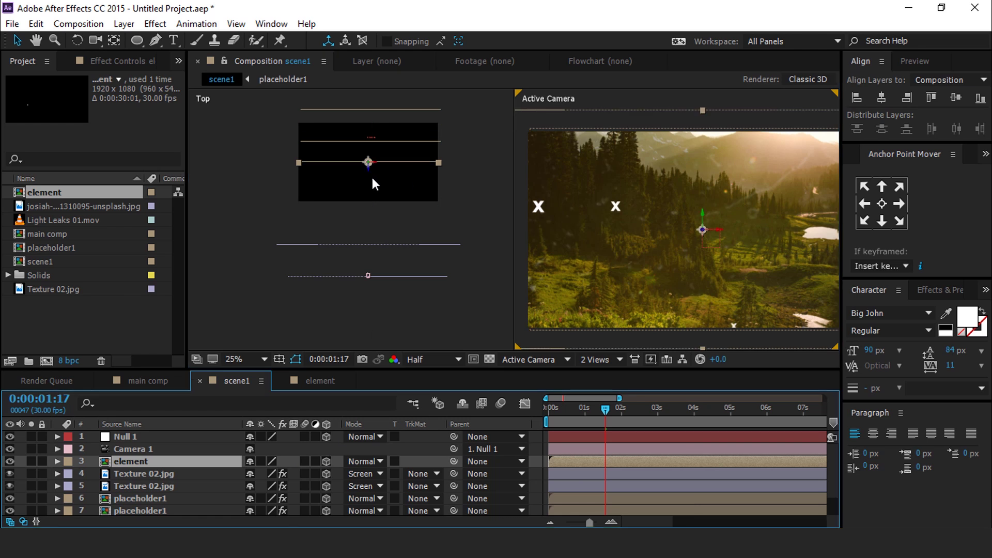
mouse_move(367, 166)
mouse_down()
mouse_move(369, 203)
mouse_move(368, 175)
mouse_up()
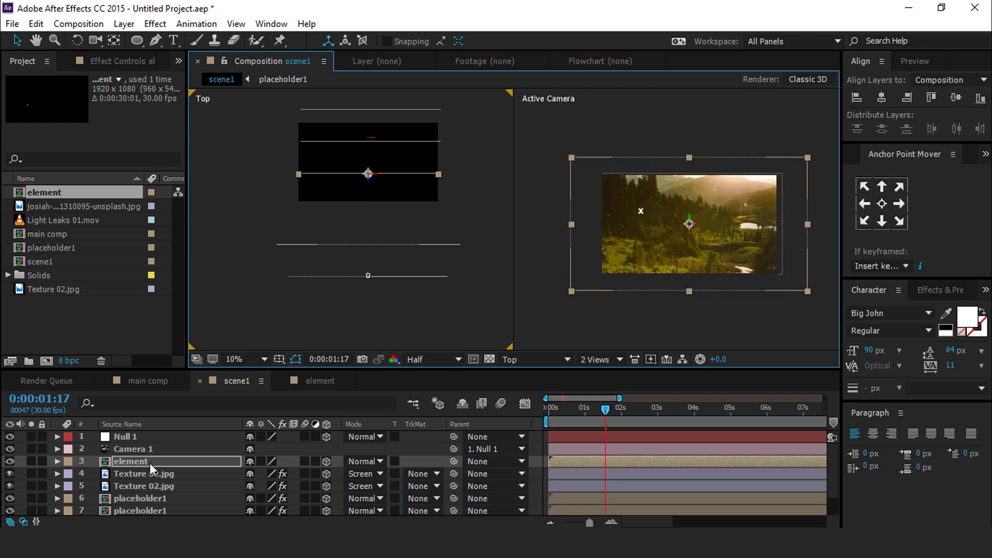
Step: Set the element layer's Opacity to 50% and return the viewer to a single camera view
key(t)
click(250, 473)
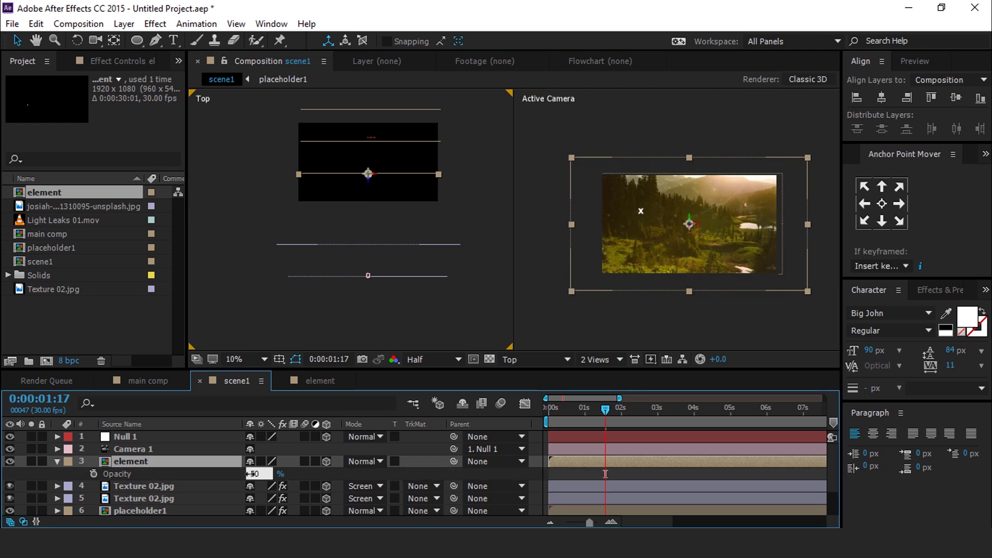
key(Return)
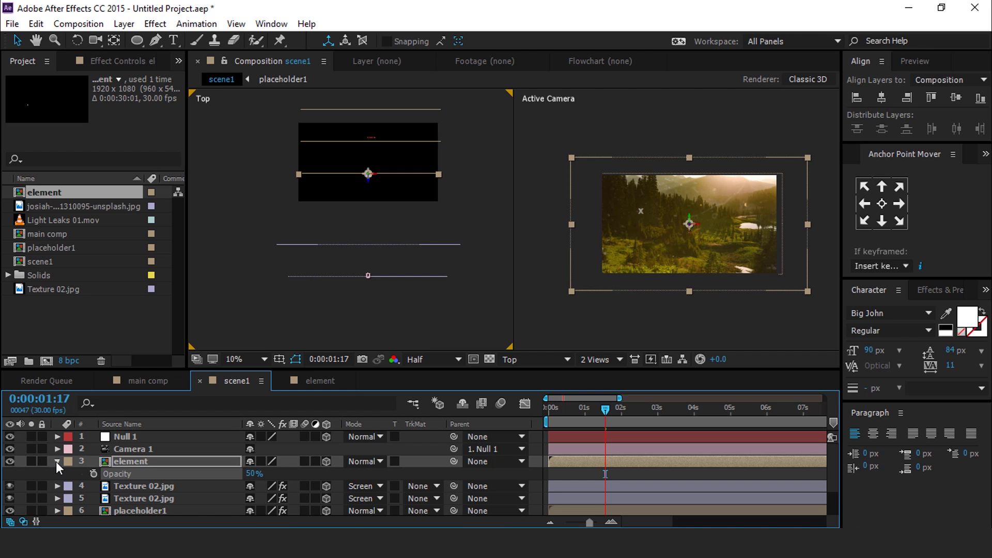
click(57, 461)
click(600, 359)
click(615, 376)
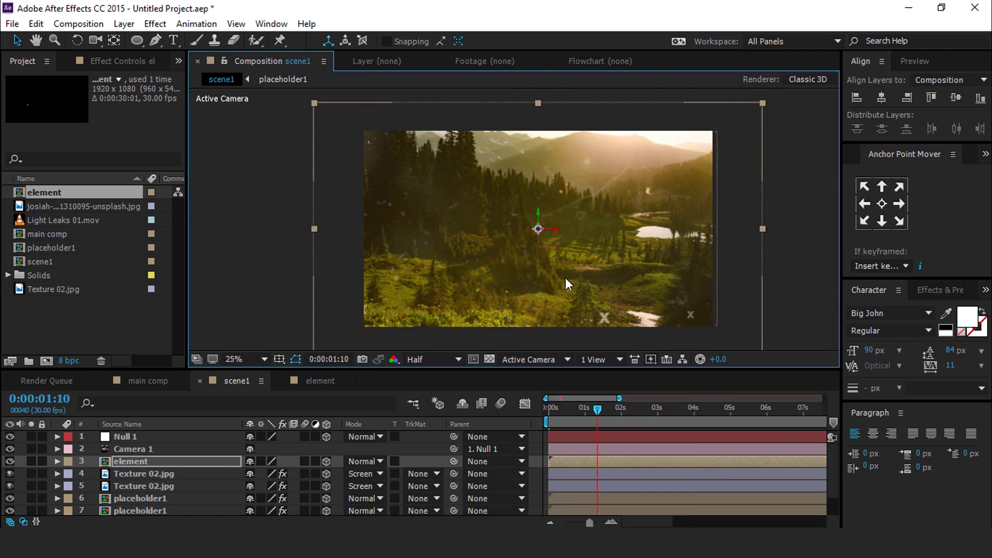
click(88, 333)
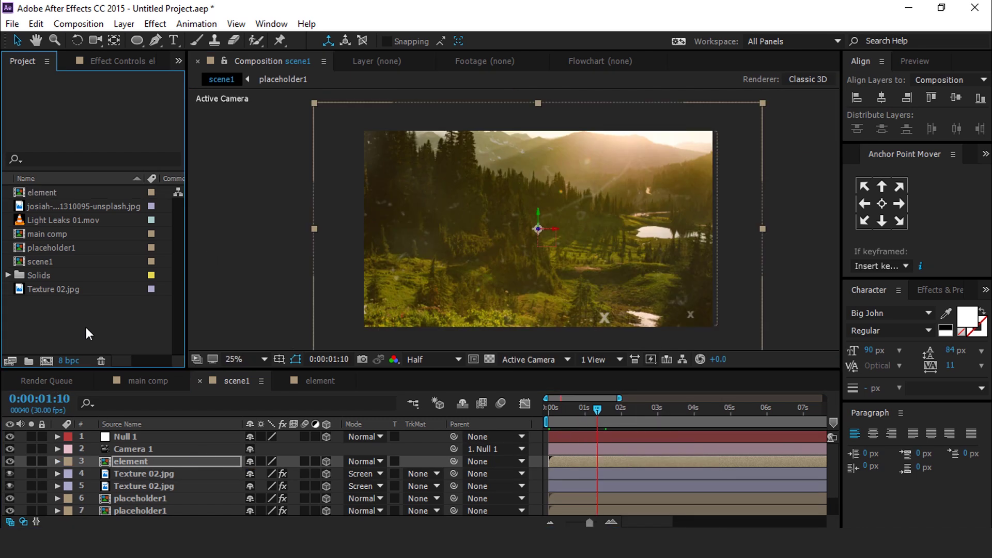
Step: Name a new composition text1 and add centred white text reading 'EFFECT FOR YOU'
click(47, 361)
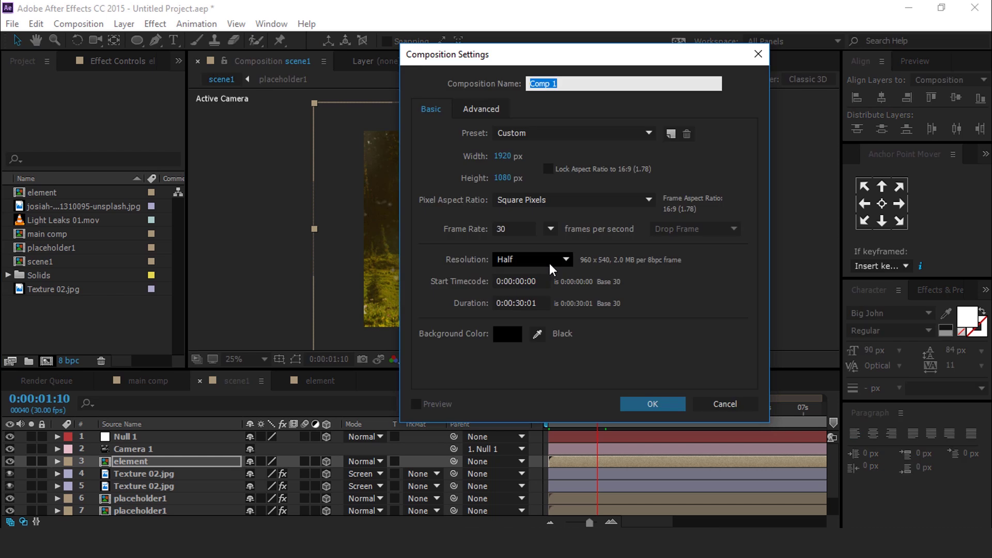
text(text1)
key(Return)
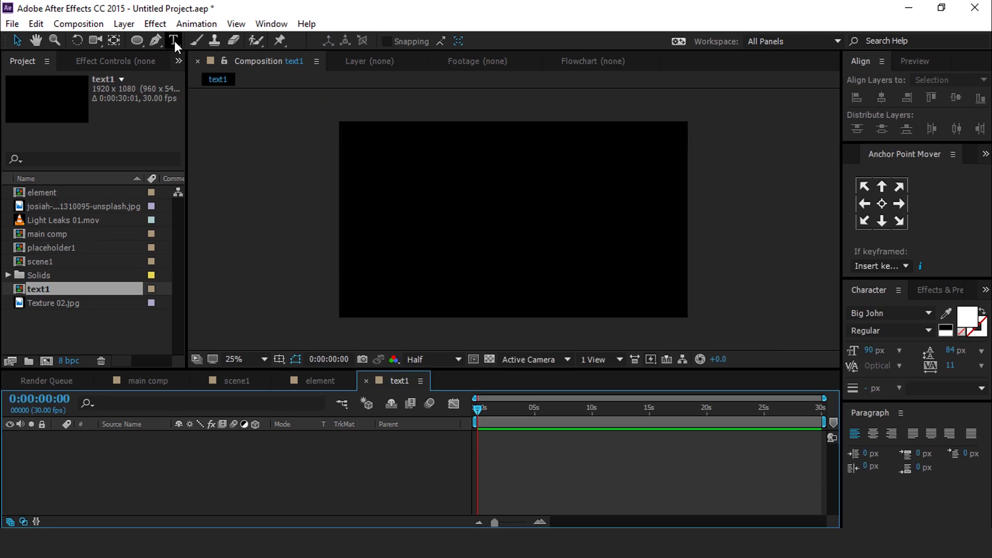
key(ctrl+v)
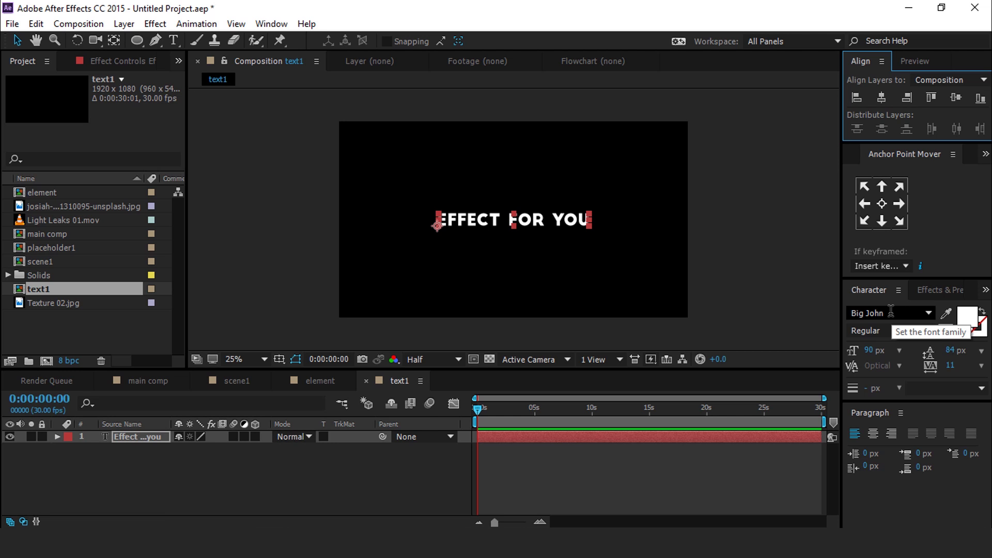
Step: Apply the Random Fade Up preset to the EFFECT FOR YOU text and play it back
click(136, 438)
key(ctrl+5)
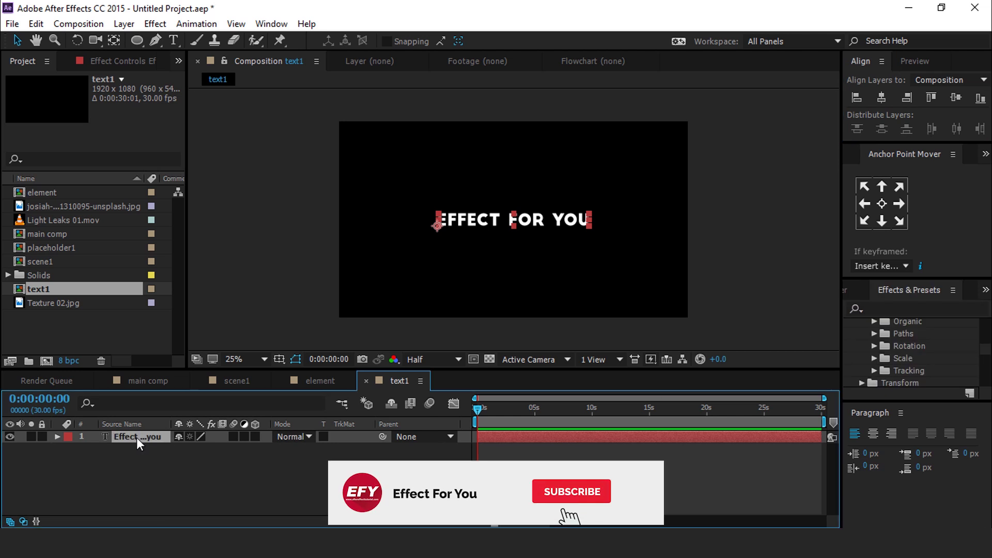
key(ctrl+space)
text(ra)
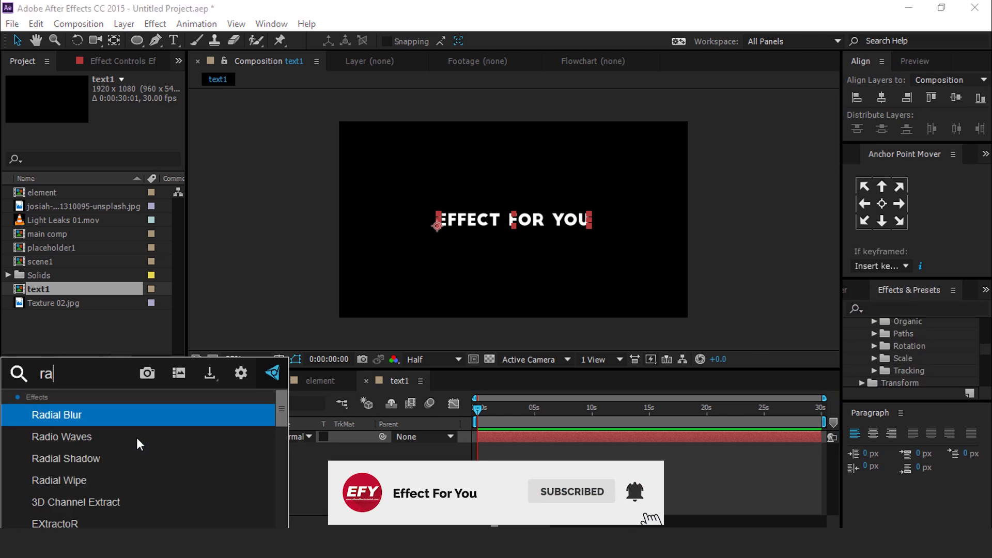
text(nd)
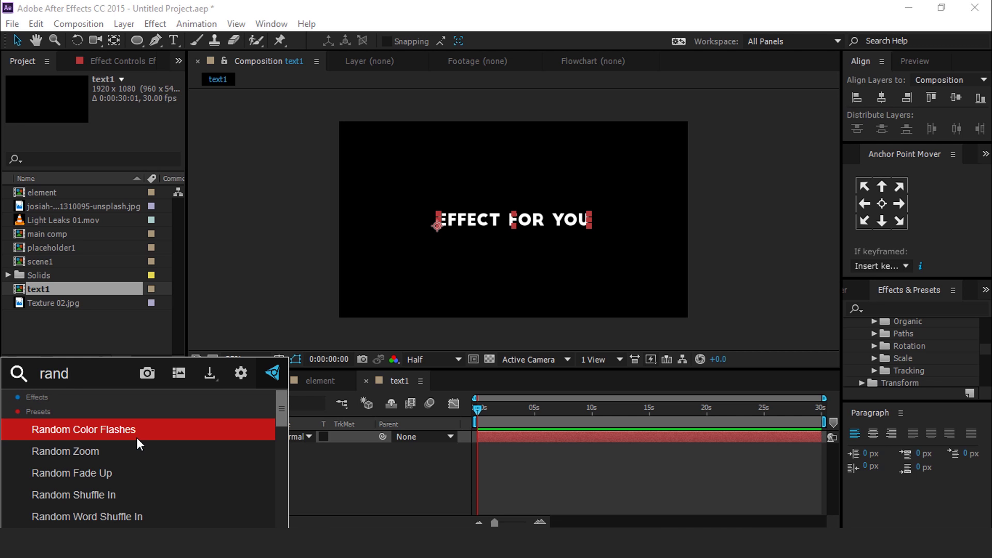
click(90, 470)
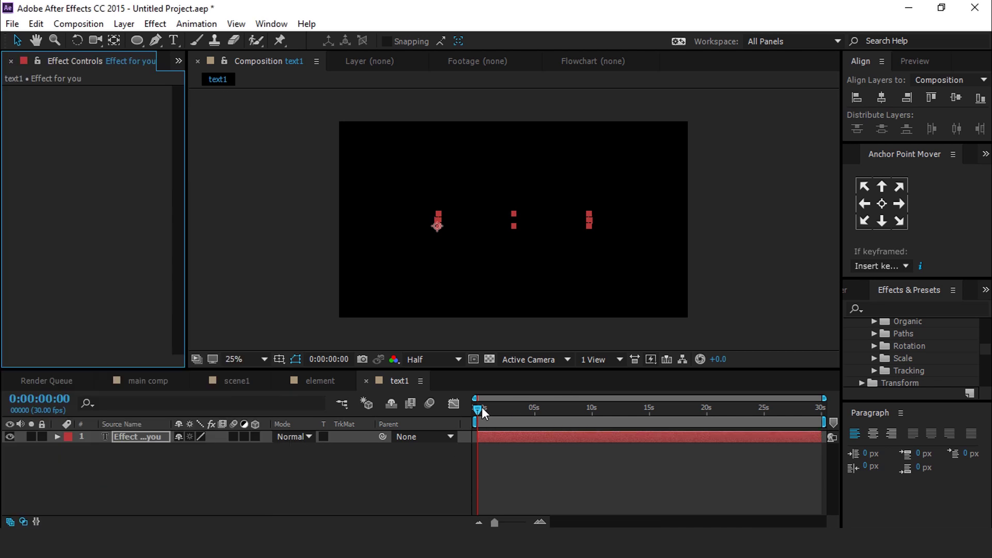
key(space)
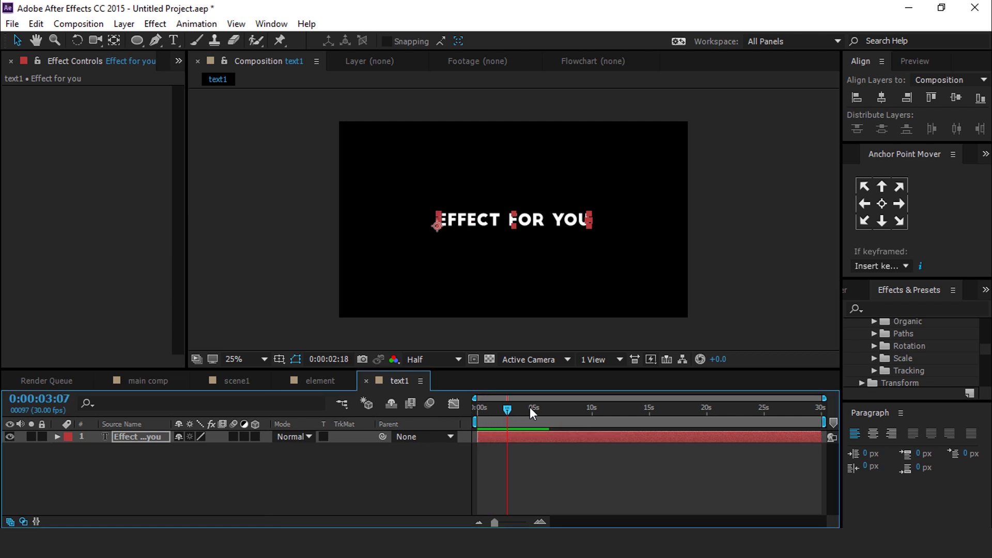
drag(529, 407, 538, 448)
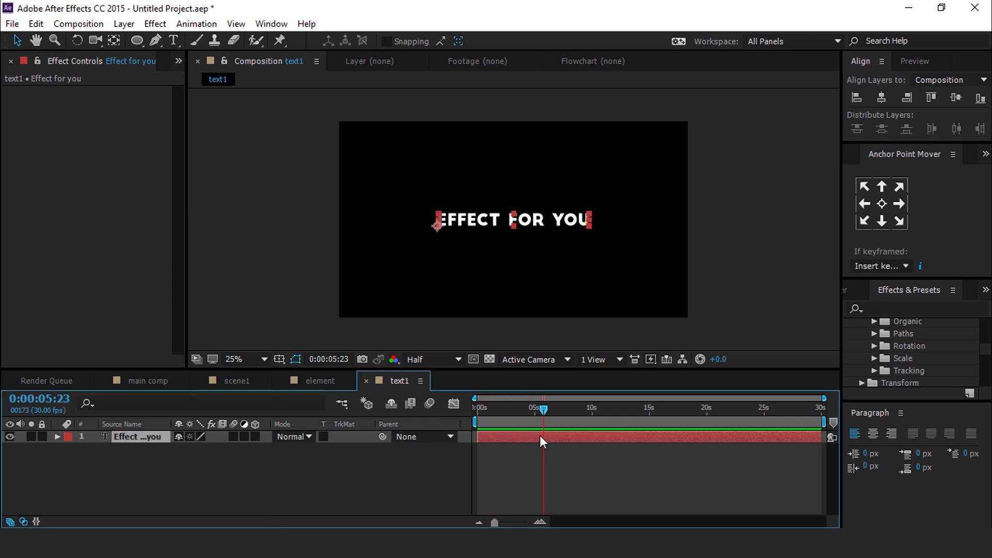
Step: Move the second Range Selector Start keyframe earlier to about 0:00:01:02
key(u)
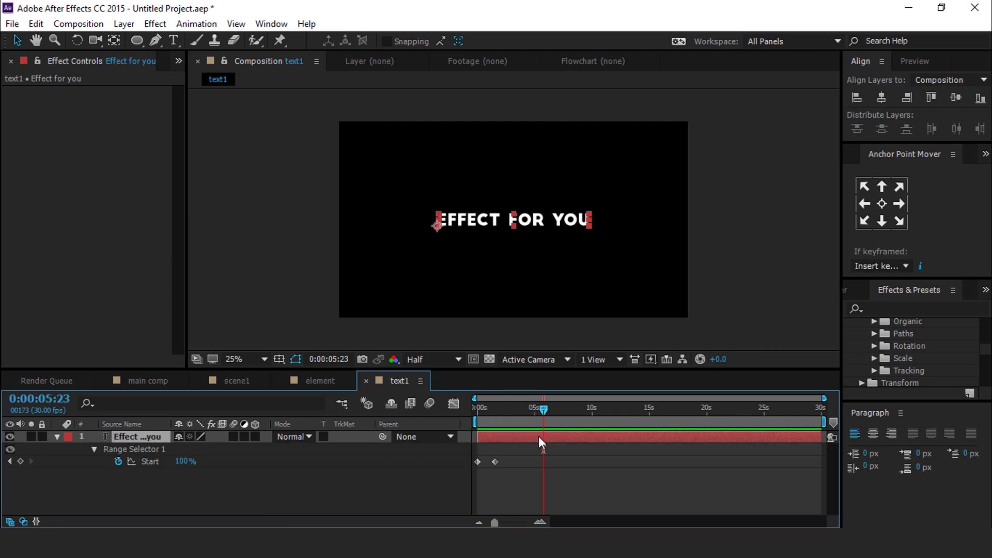
click(541, 523)
drag(491, 404, 487, 411)
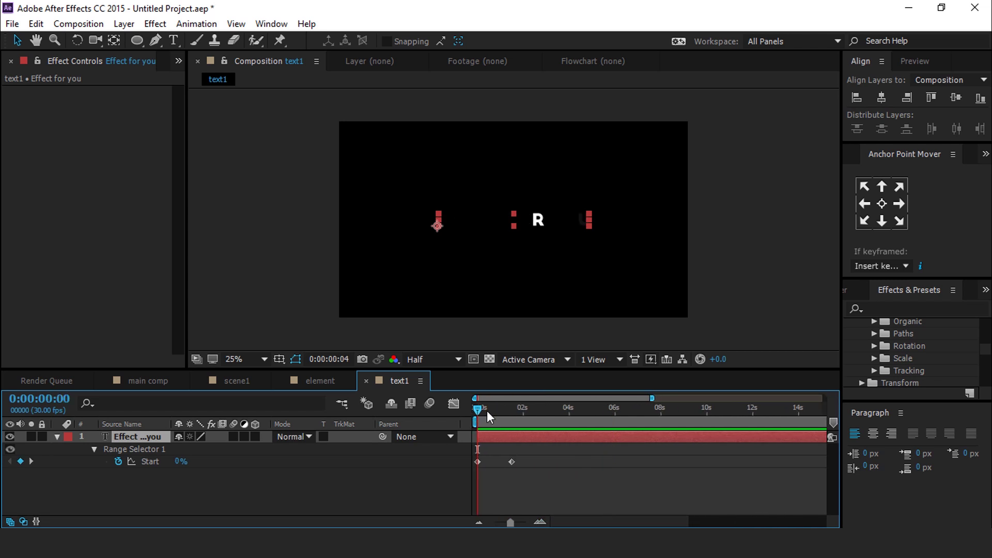
key(space)
key(equal)
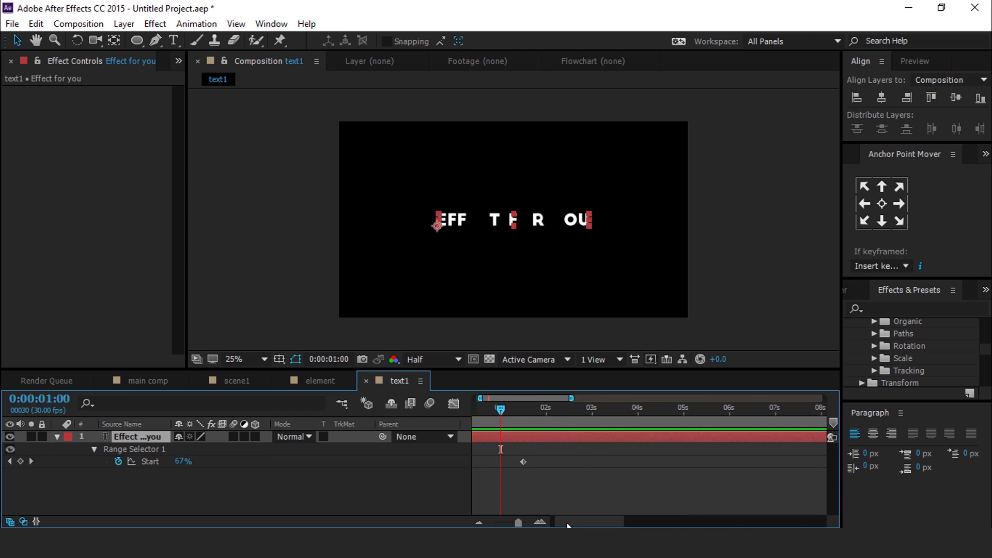
drag(567, 524, 563, 524)
click(527, 407)
drag(546, 461, 526, 461)
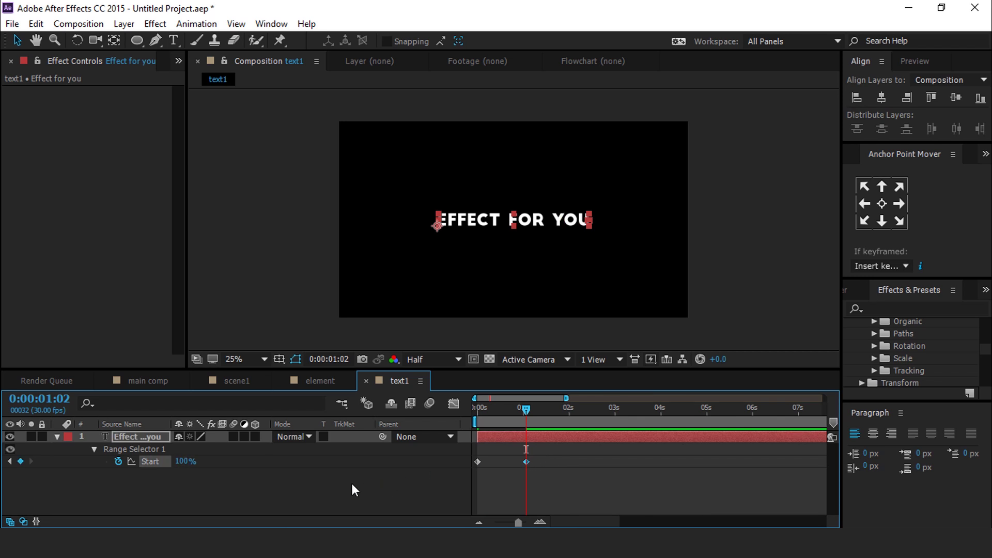
click(57, 437)
click(216, 485)
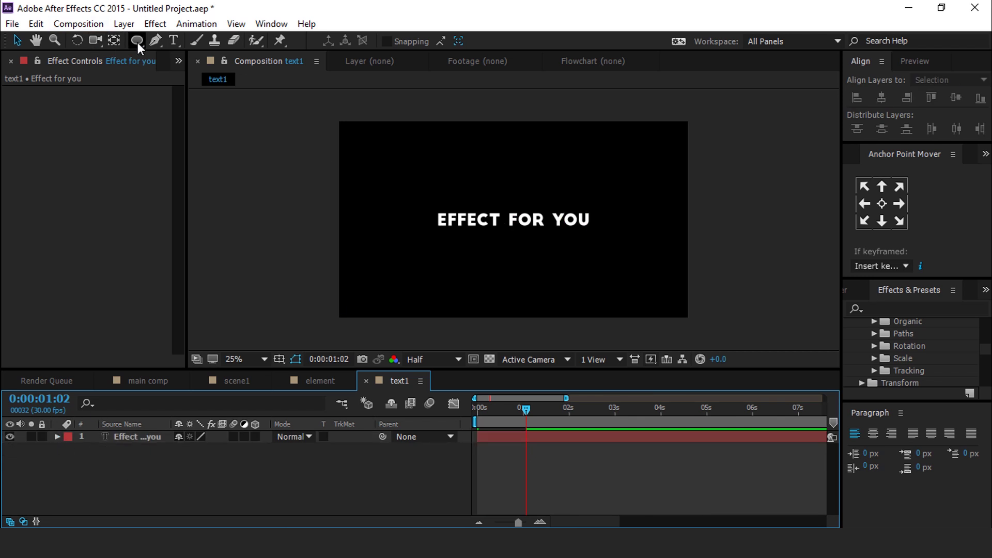
drag(138, 43, 191, 38)
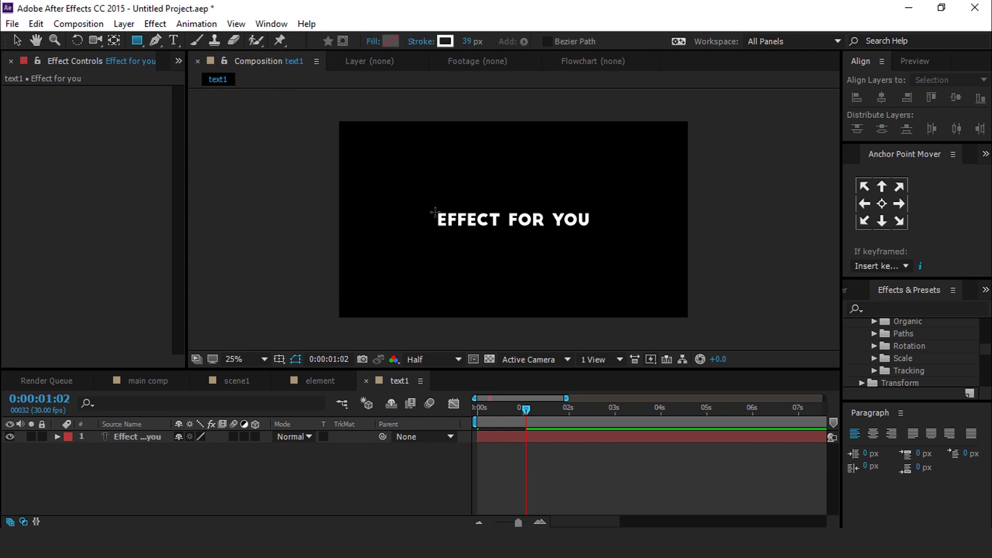
Step: Draw a rectangle around EFFECT FOR YOU with a 5 px stroke width
drag(424, 200, 599, 235)
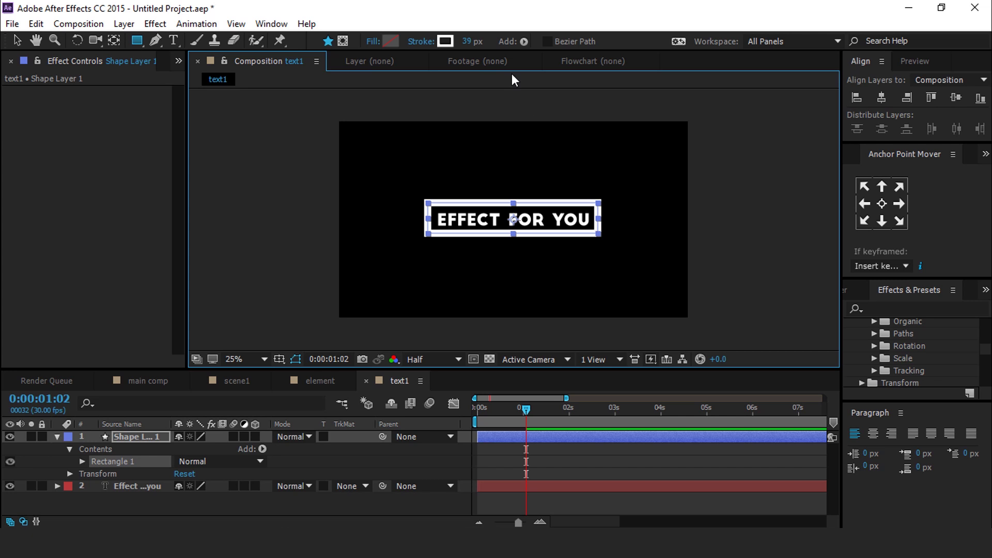
click(468, 43)
text(5)
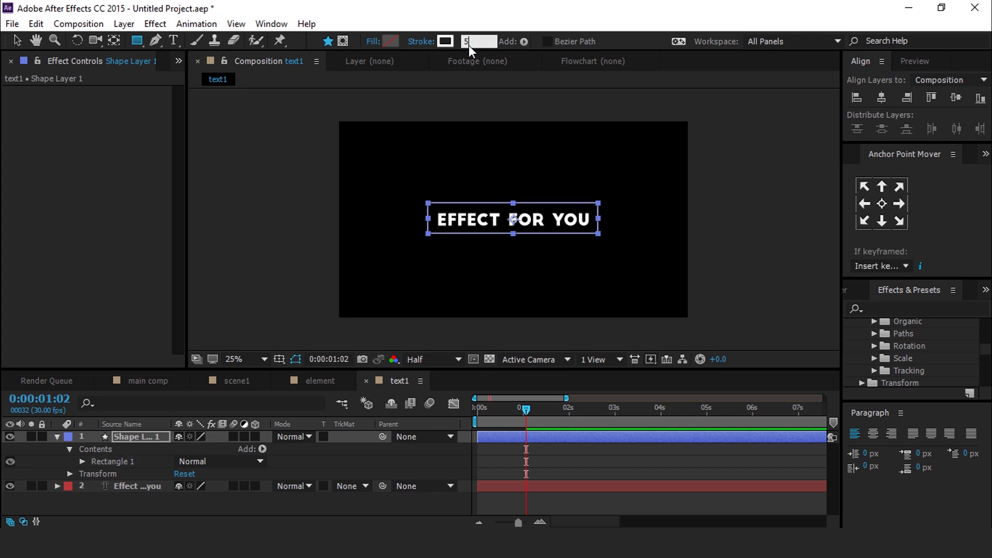
click(639, 459)
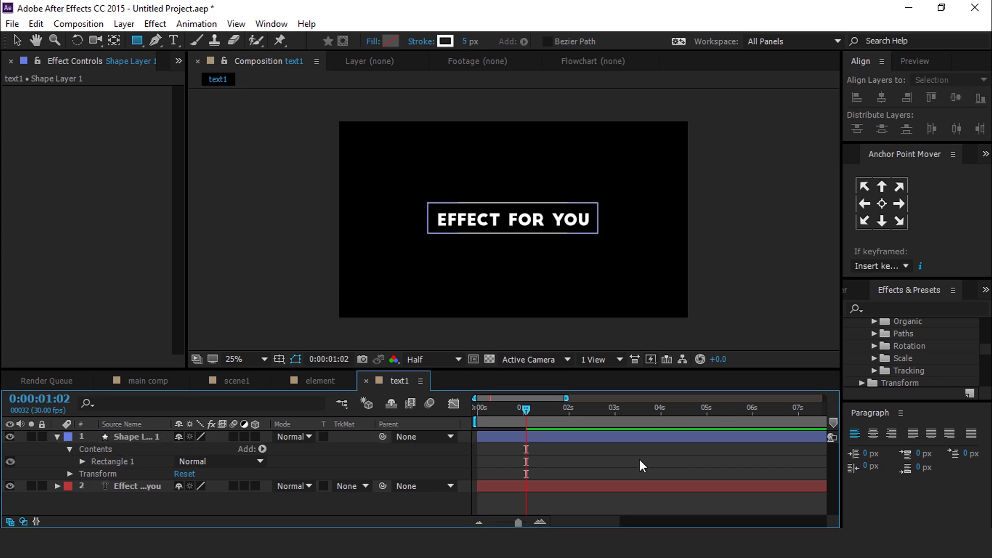
Step: Centre Shape Layer 1 vertically and horizontally in the composition with the Align panel
click(17, 42)
click(131, 437)
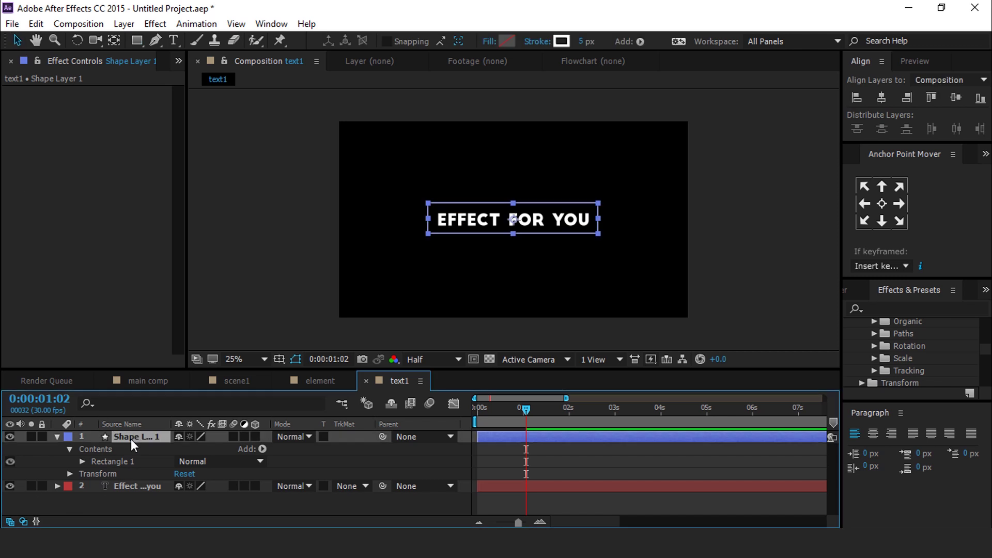
click(955, 97)
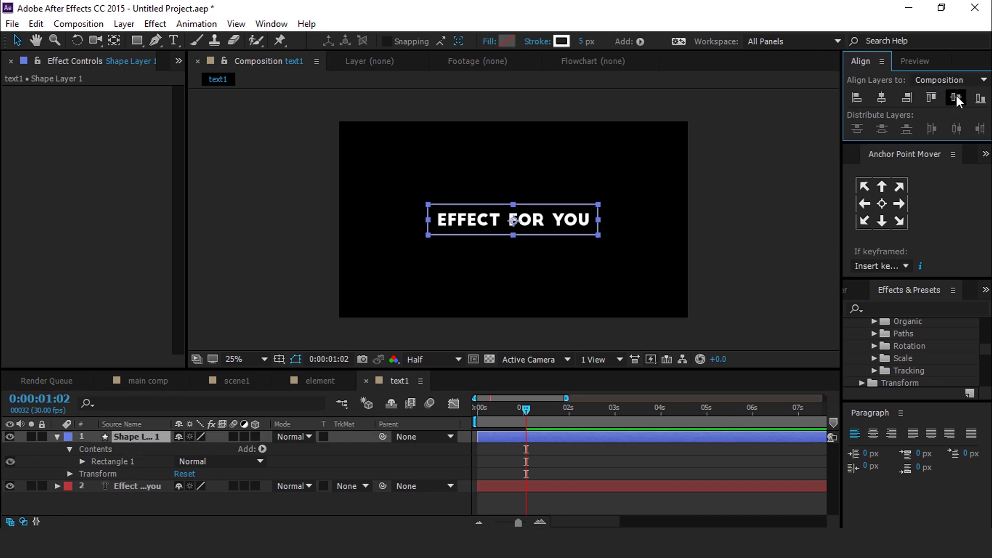
click(881, 96)
click(566, 436)
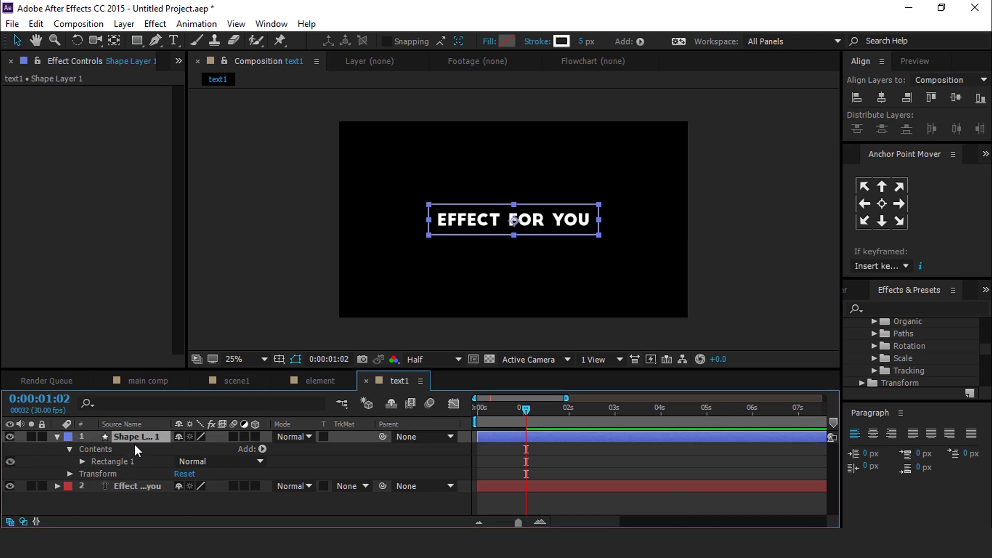
Step: Add Trim Paths to the rectangle and keyframe End from 0% at 0s to 100% at 1s
click(262, 449)
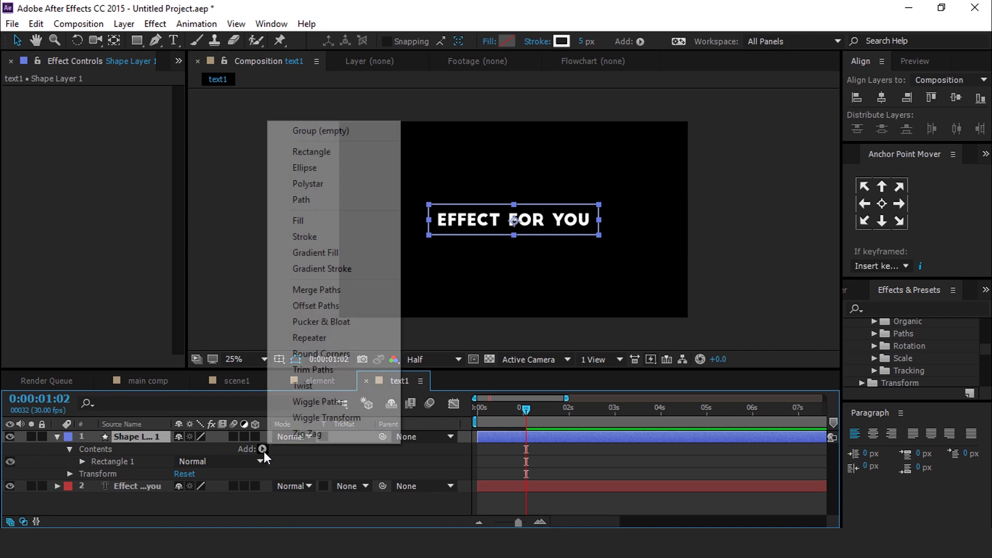
click(311, 370)
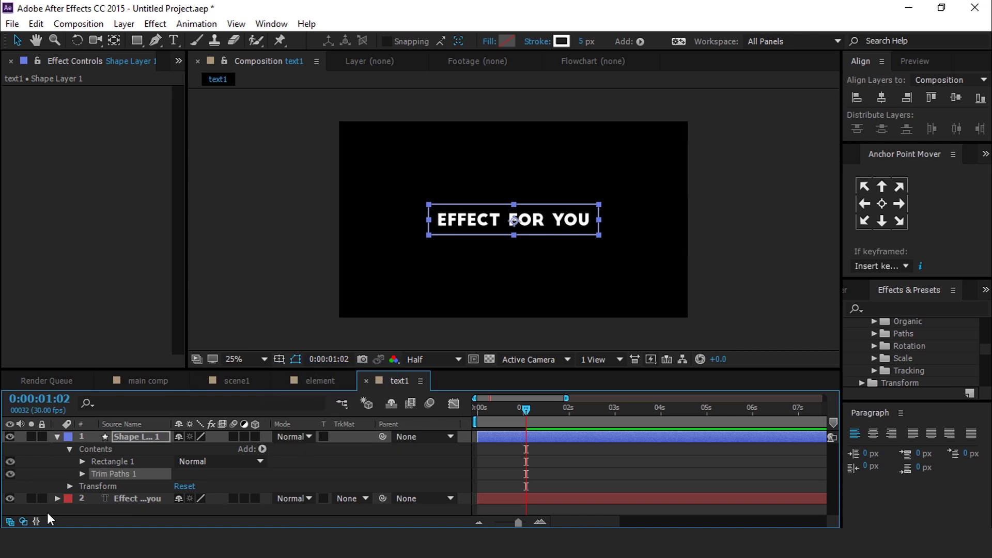
click(82, 473)
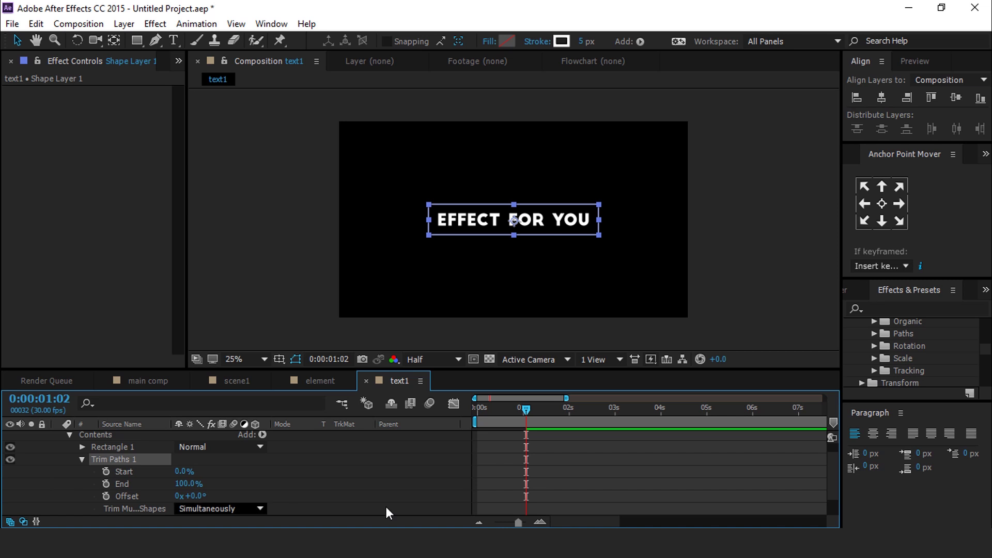
drag(506, 417, 472, 414)
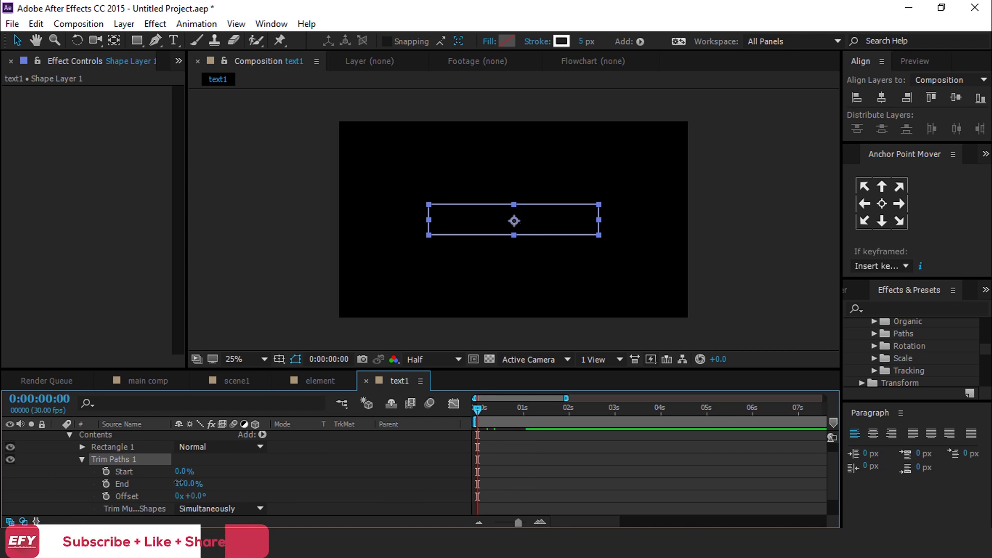
drag(183, 484, 55, 484)
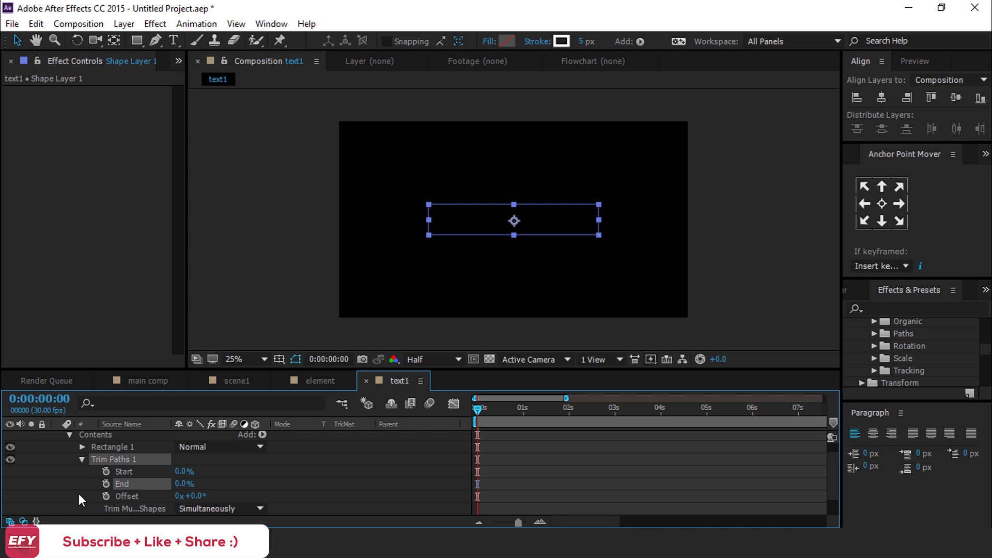
click(106, 484)
drag(485, 410, 524, 413)
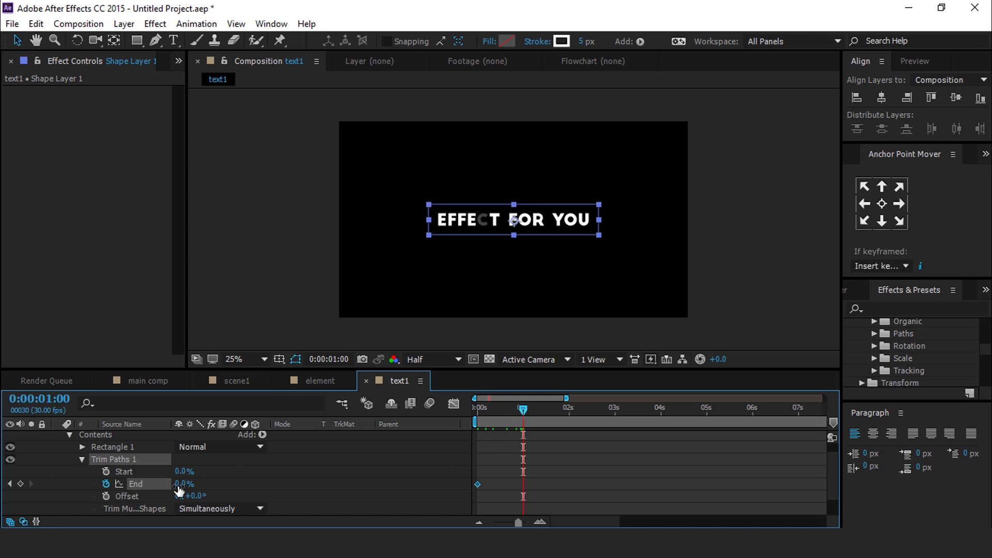
drag(181, 490, 489, 485)
click(516, 426)
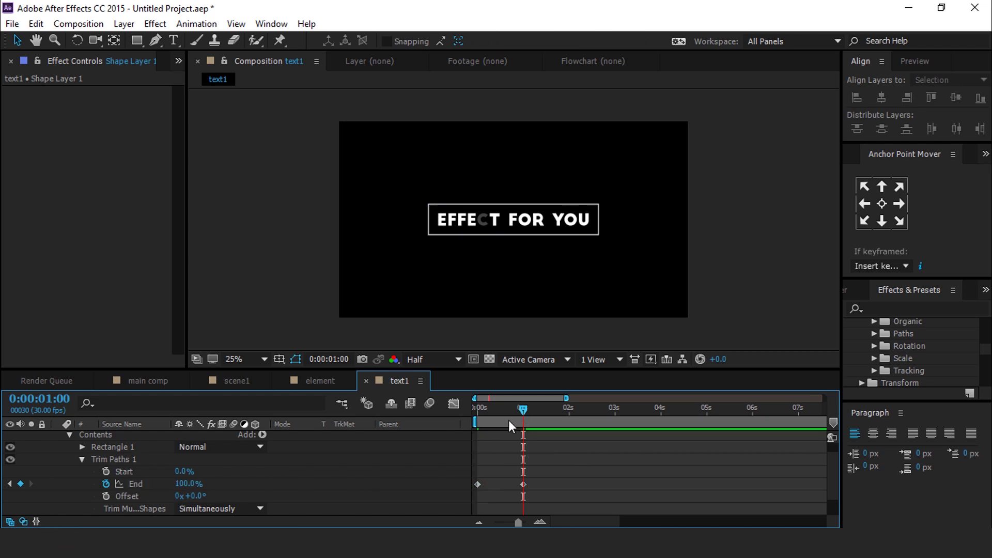
key(space)
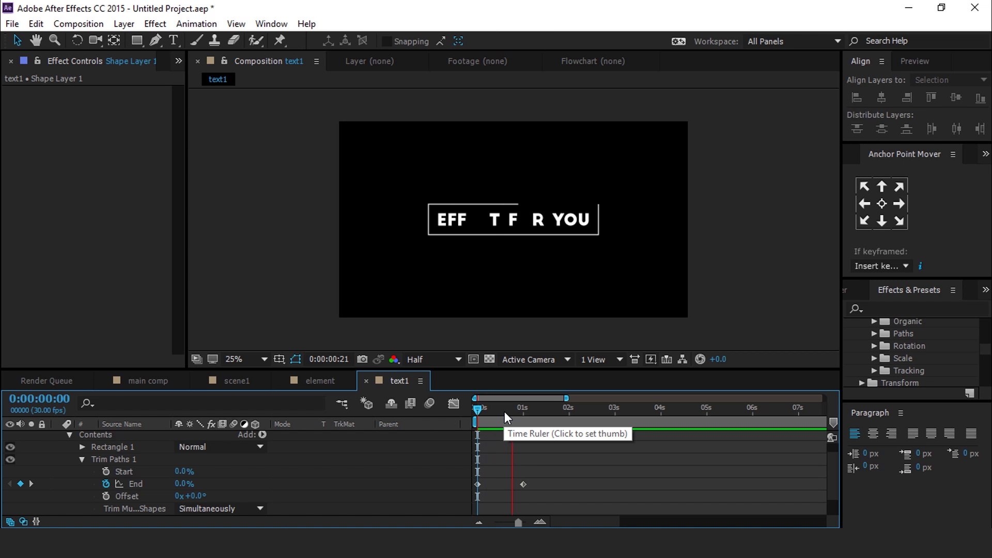
key(space)
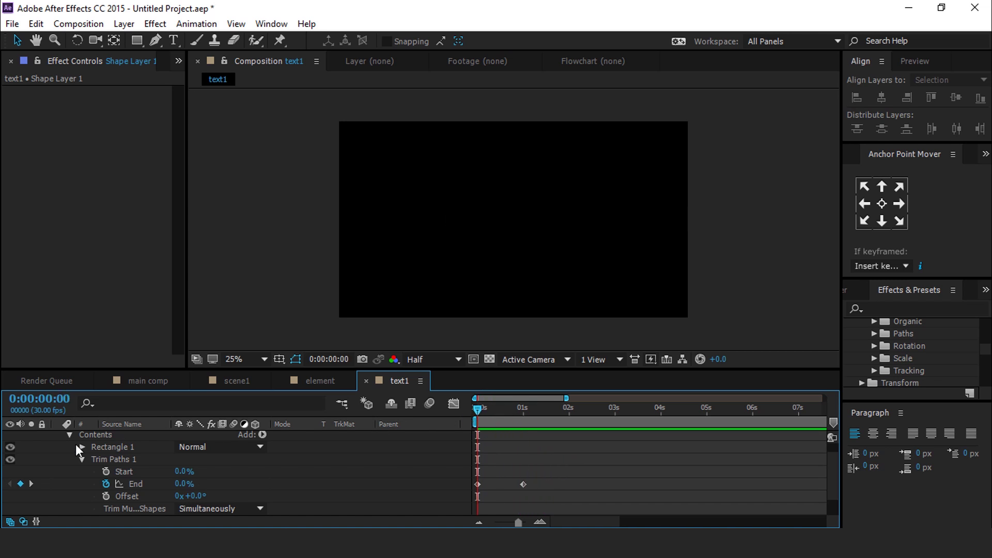
Step: Make the Effect for you text layer start at about frame 17, then close the text1 timeline
scroll(78, 470, up, 1)
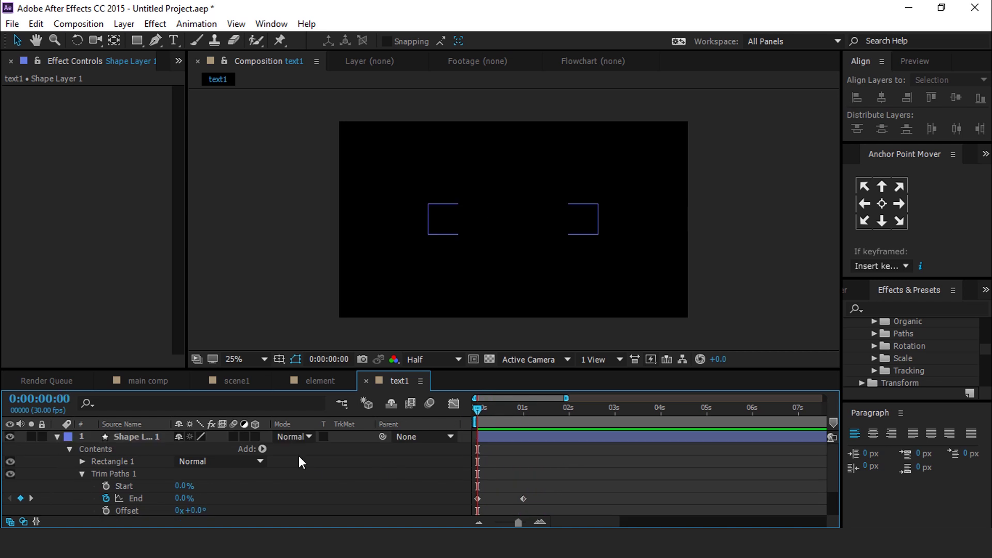
click(58, 436)
click(518, 449)
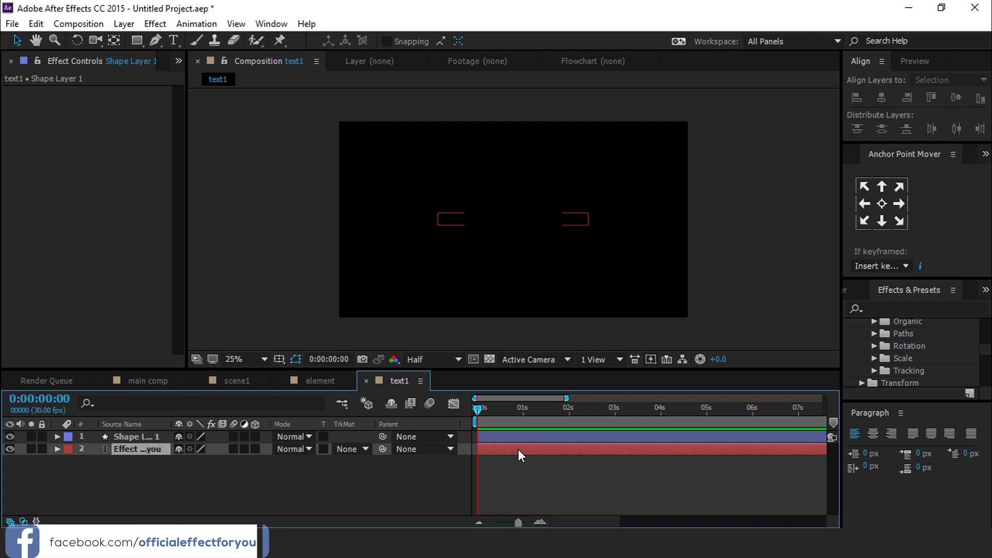
click(502, 407)
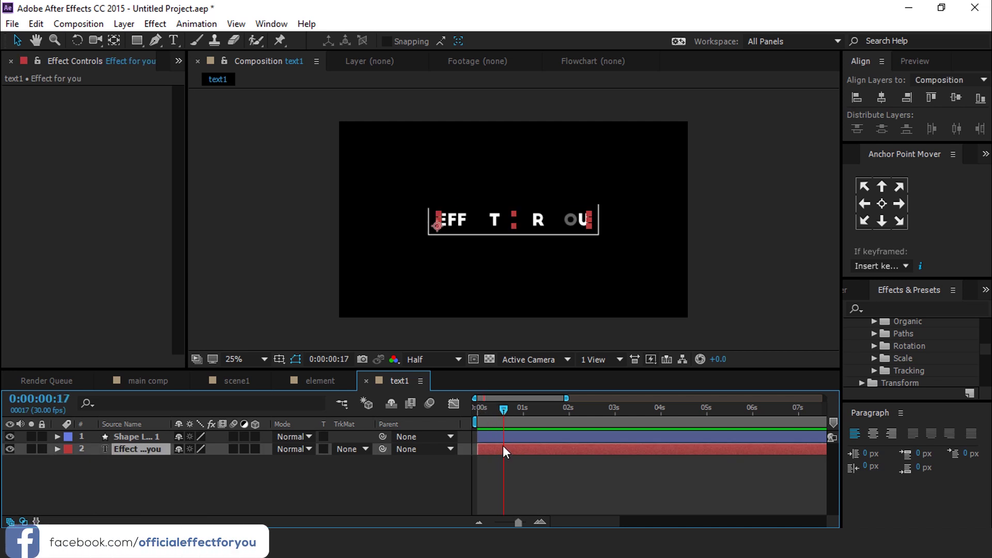
drag(504, 446, 525, 447)
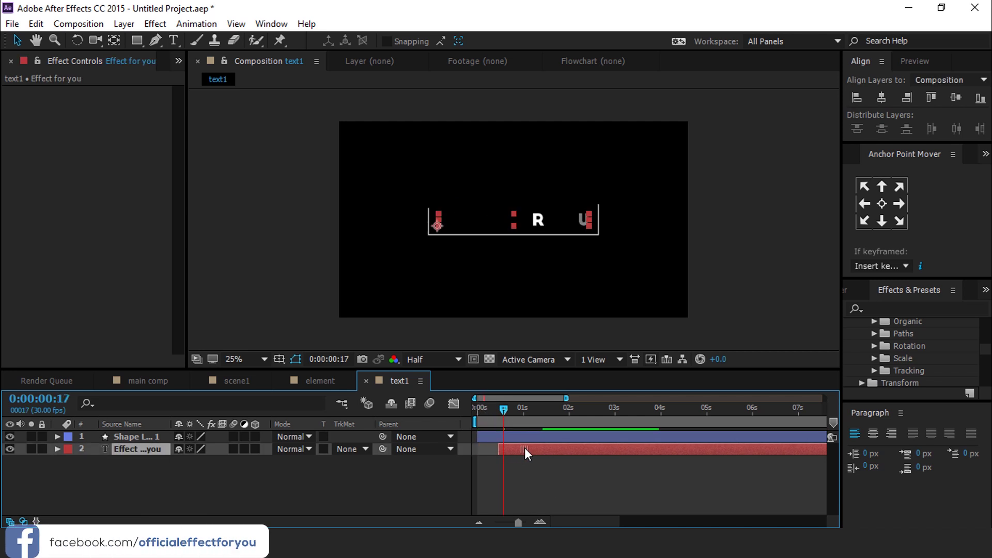
click(366, 380)
Step: Place the text1 composition into scene1 above element and make it a 3D layer
click(237, 380)
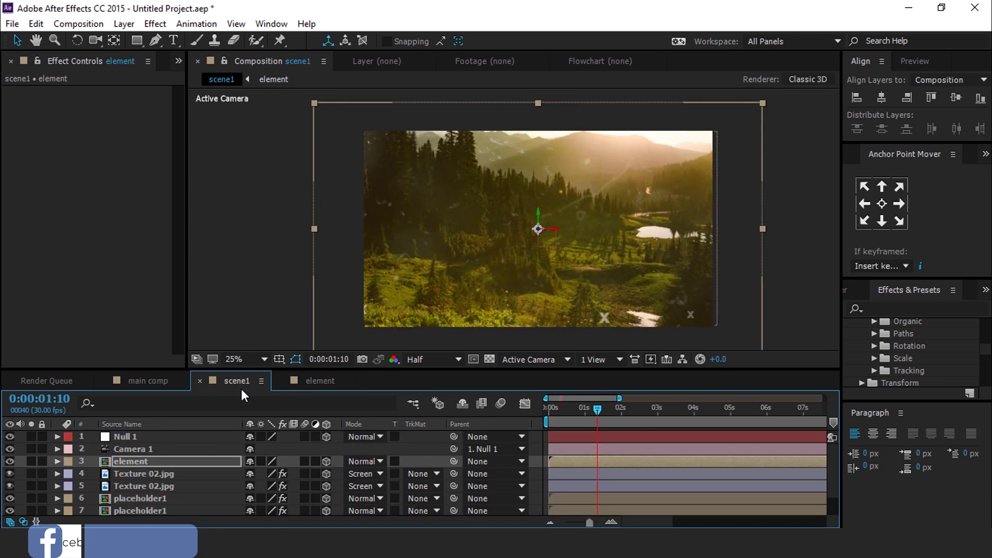
click(42, 56)
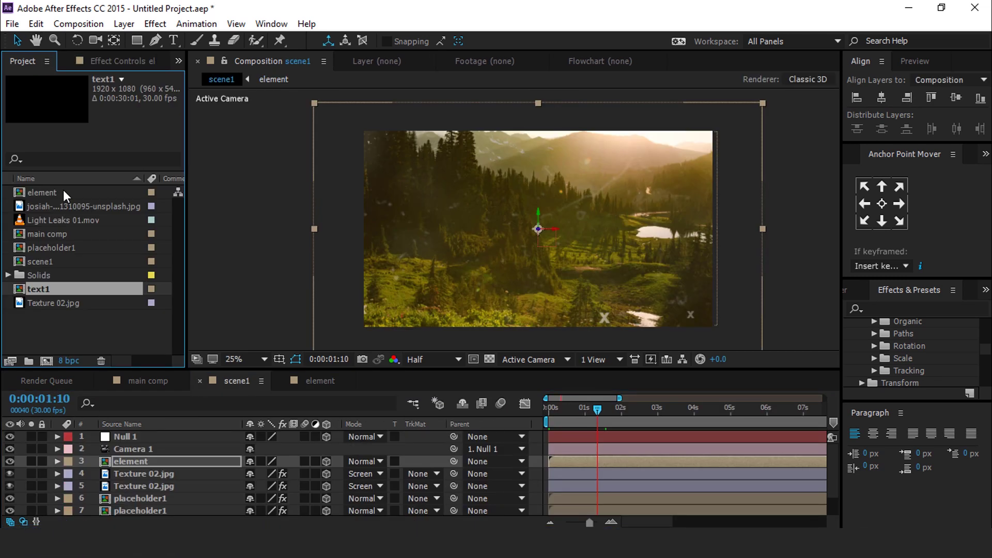
click(42, 290)
drag(27, 290, 138, 457)
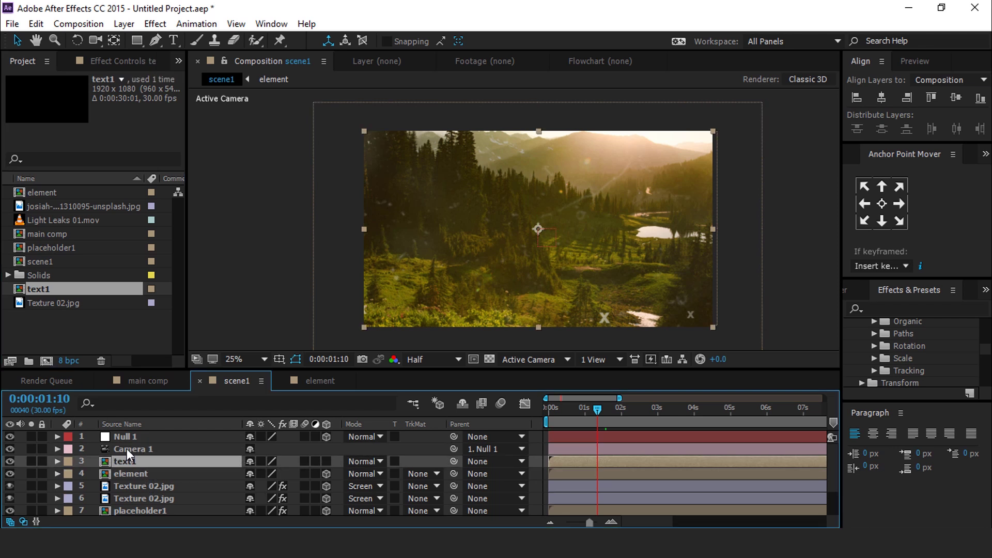
click(326, 461)
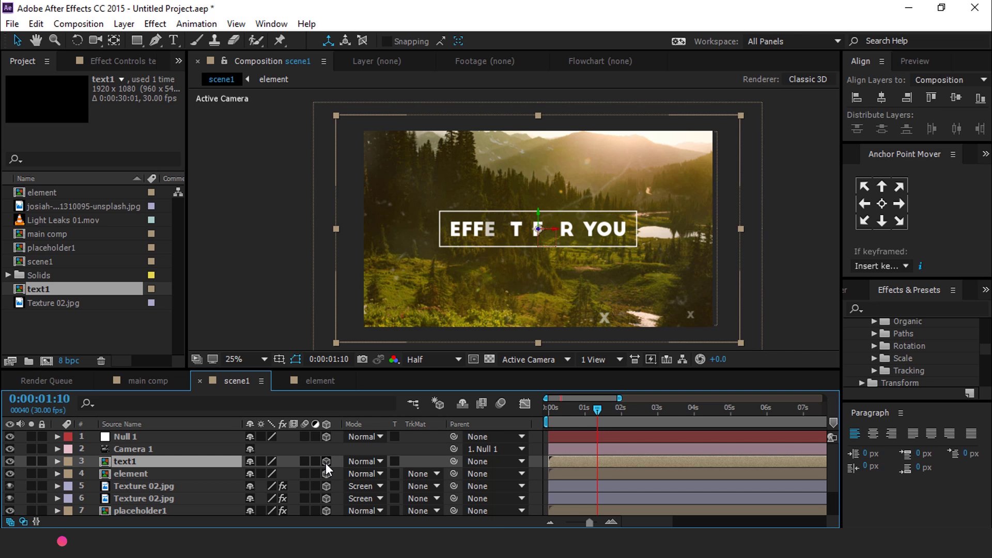
Step: Push text1 farther back in depth using a horizontal Top view, then return to 1 View
click(611, 361)
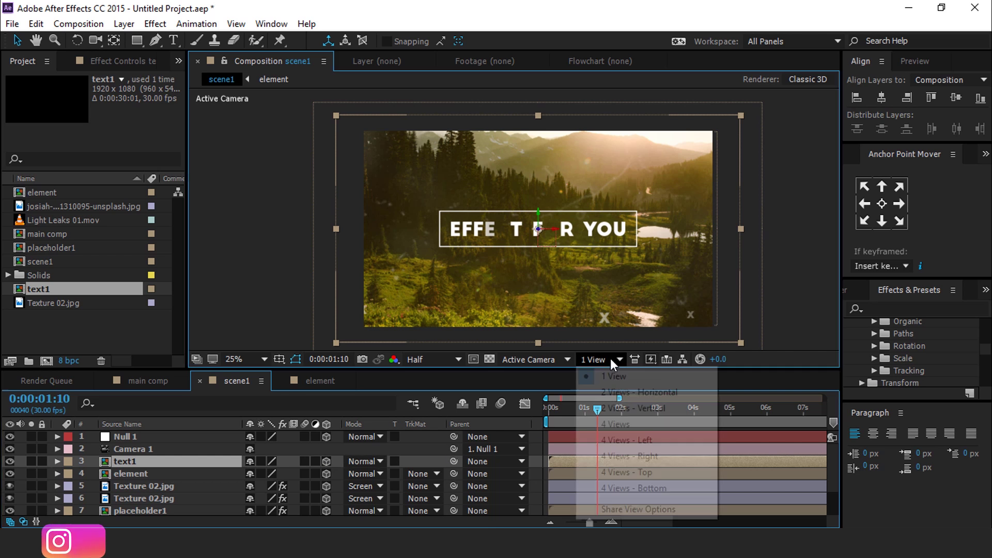
click(630, 392)
key(space)
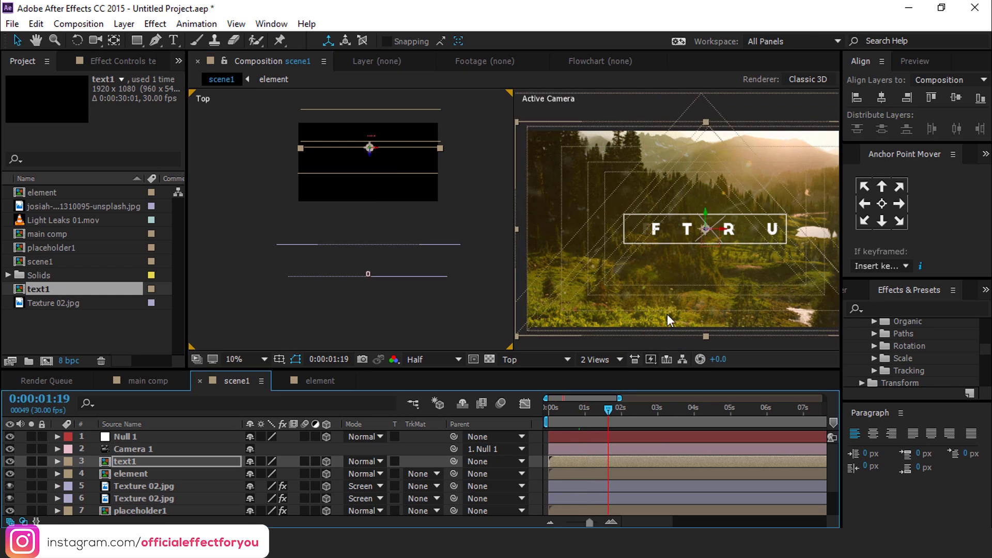
drag(587, 408, 651, 411)
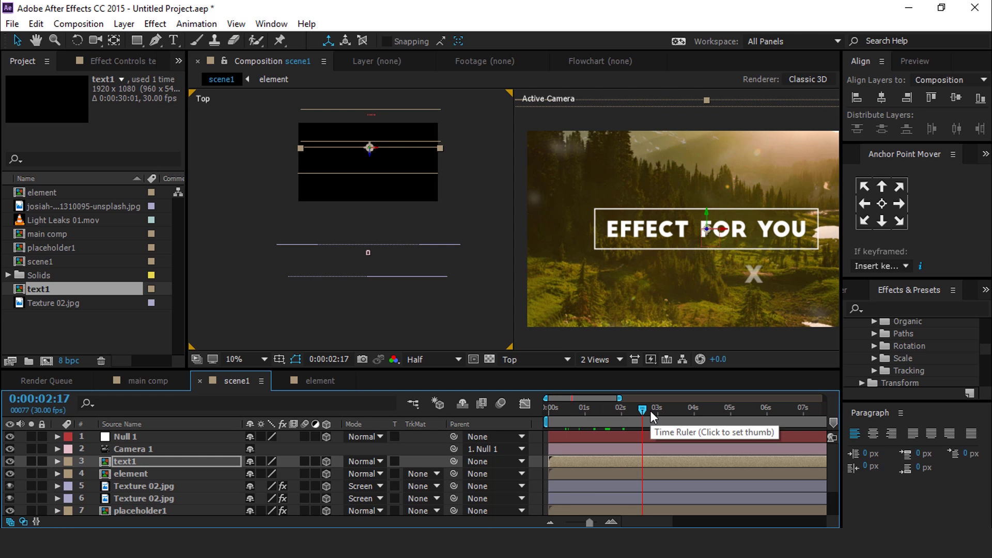
drag(370, 153, 369, 129)
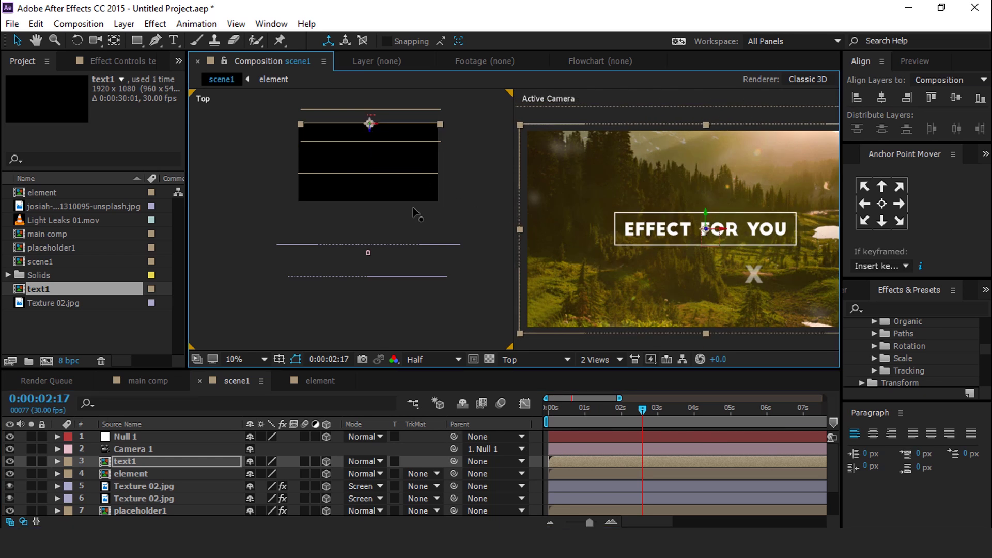
drag(576, 407, 563, 407)
key(Home)
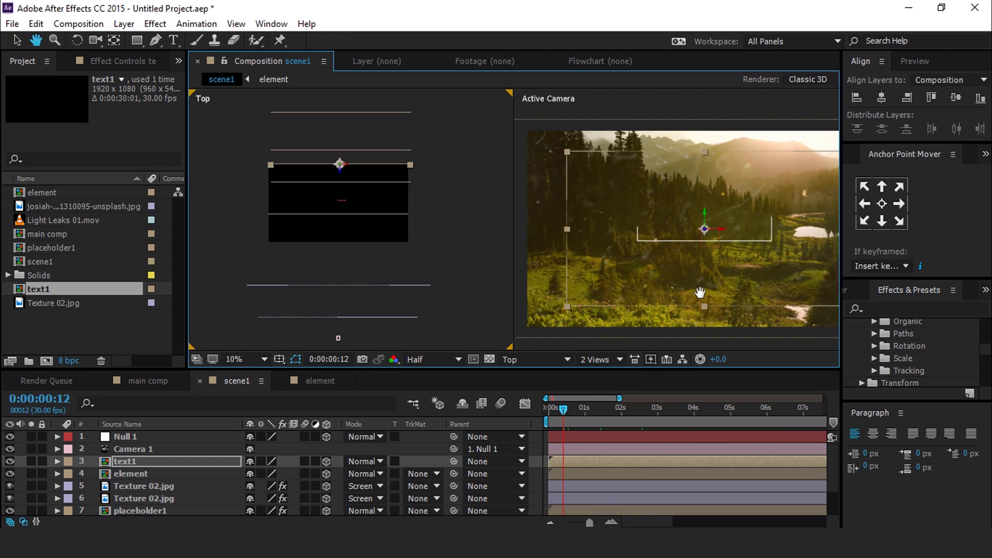
click(547, 254)
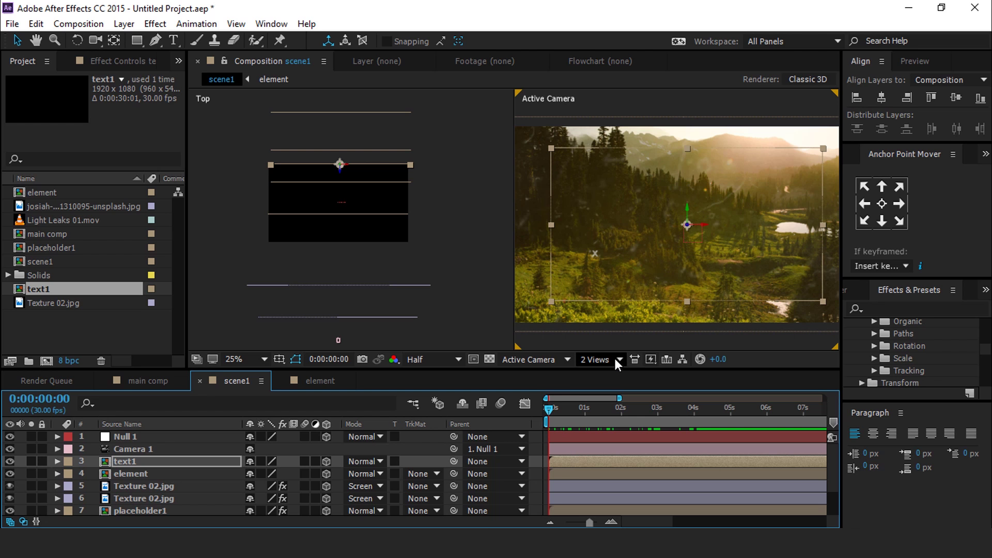
click(619, 360)
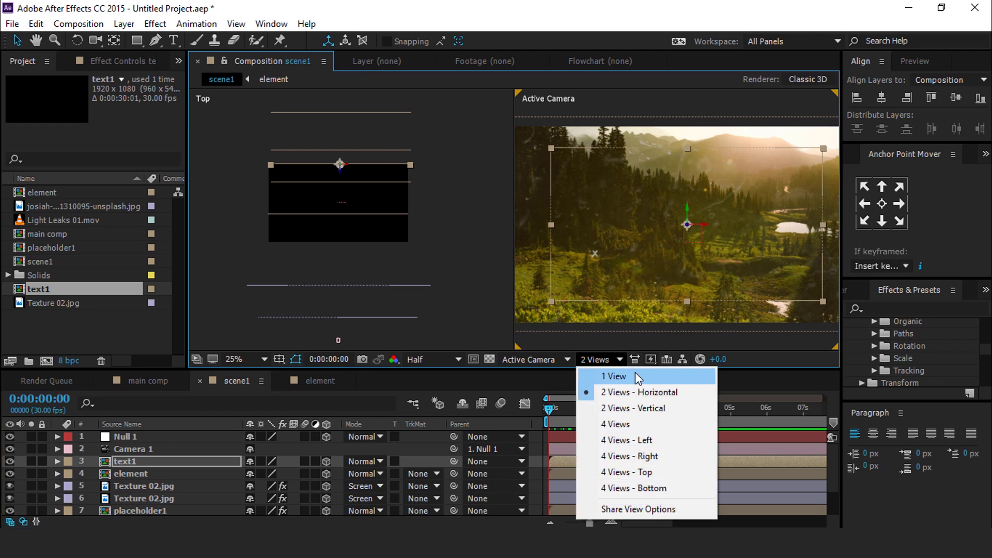
click(636, 374)
click(773, 261)
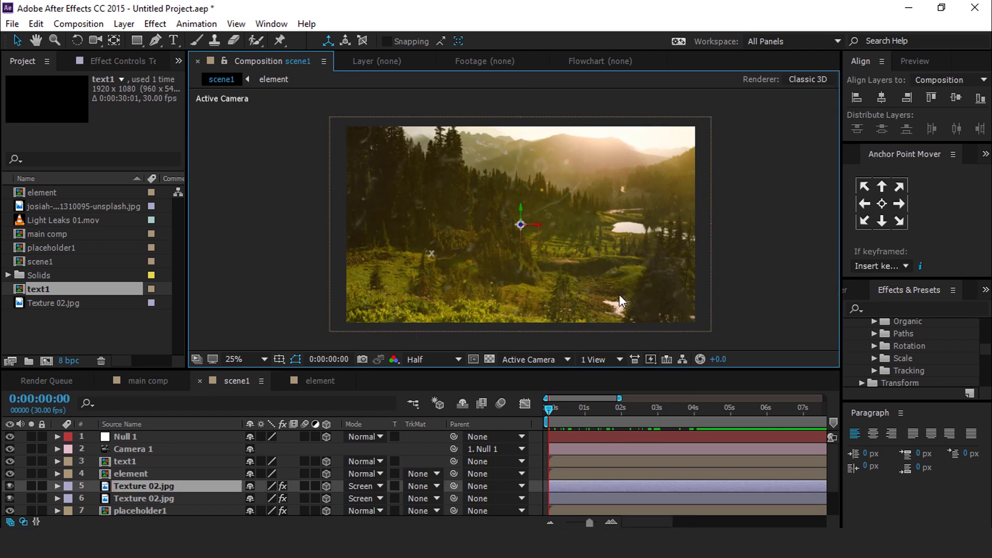
Step: Create a new black solid layer in scene1
key(comma)
key(comma)
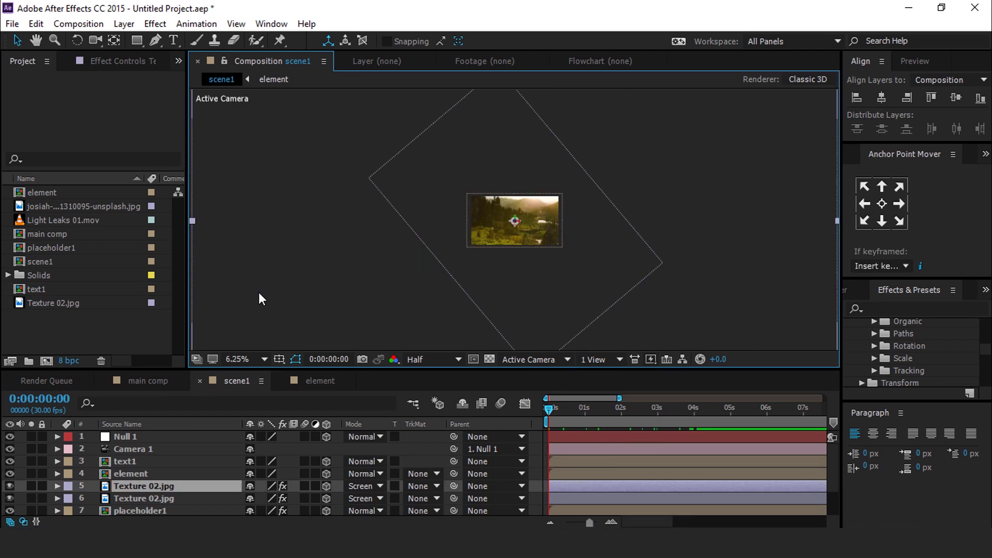
key(comma)
right_click(281, 271)
mouse_move(310, 279)
click(524, 318)
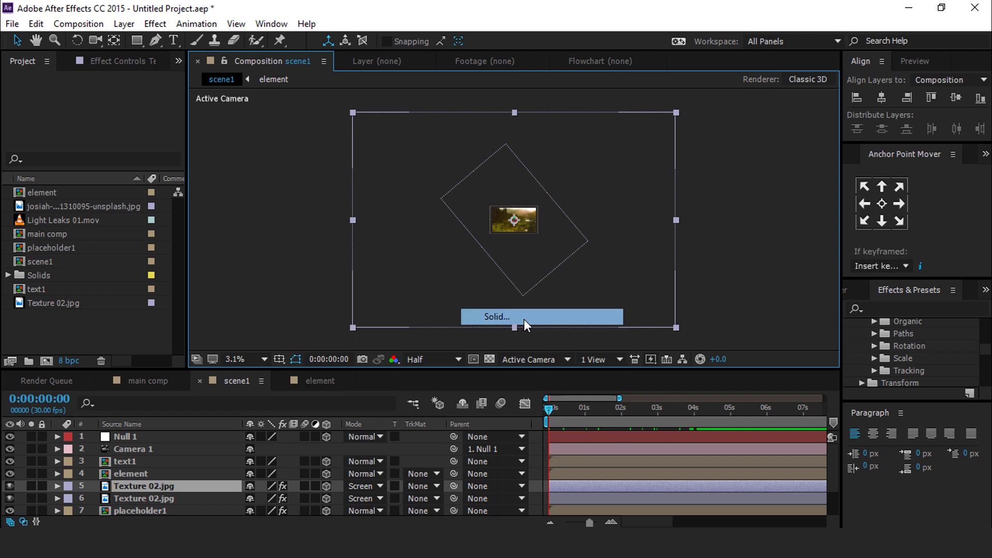
click(361, 350)
click(88, 470)
click(343, 293)
click(414, 394)
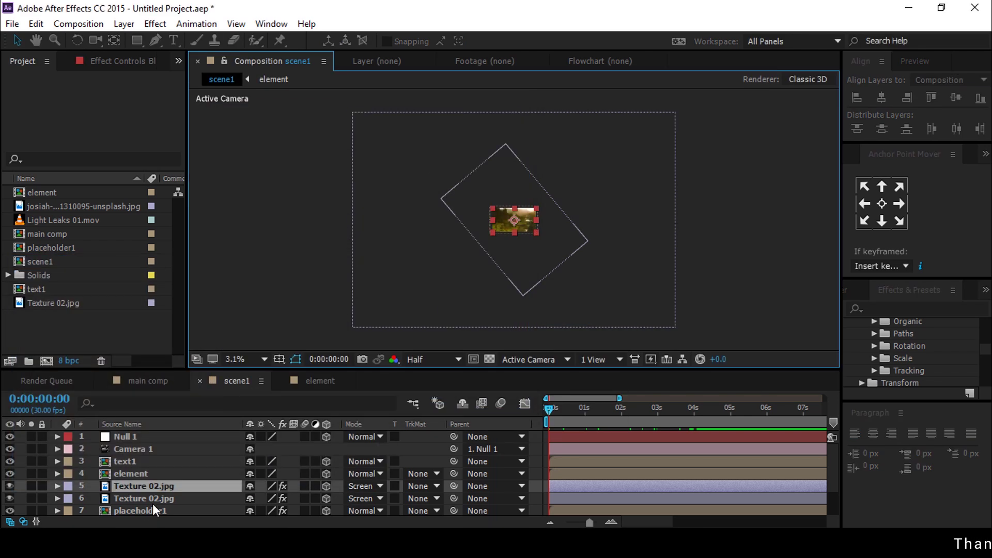
Step: Draw a closed curved Pen mask inside the frame on the black solid
key(period)
key(period)
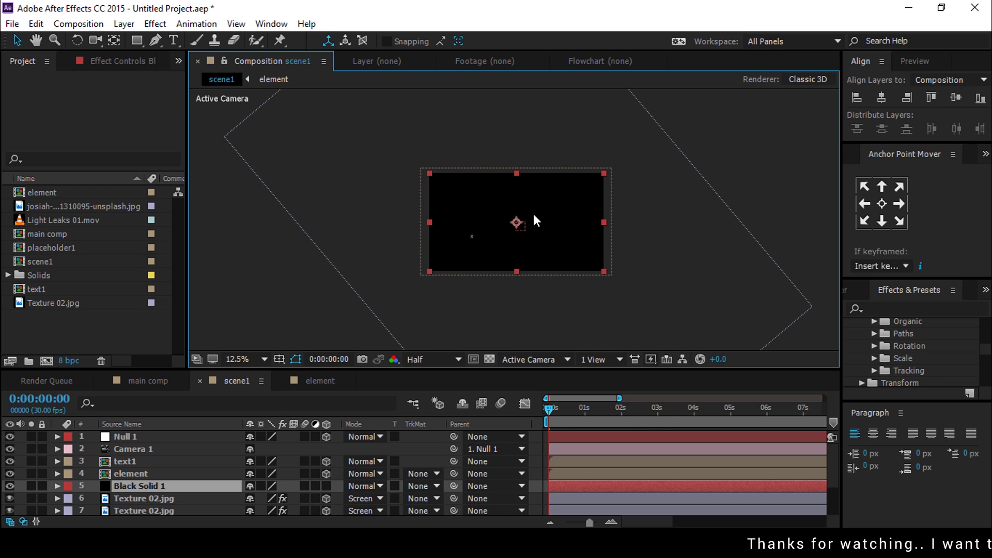
key(g)
drag(445, 184, 553, 182)
click(483, 184)
drag(576, 184, 586, 185)
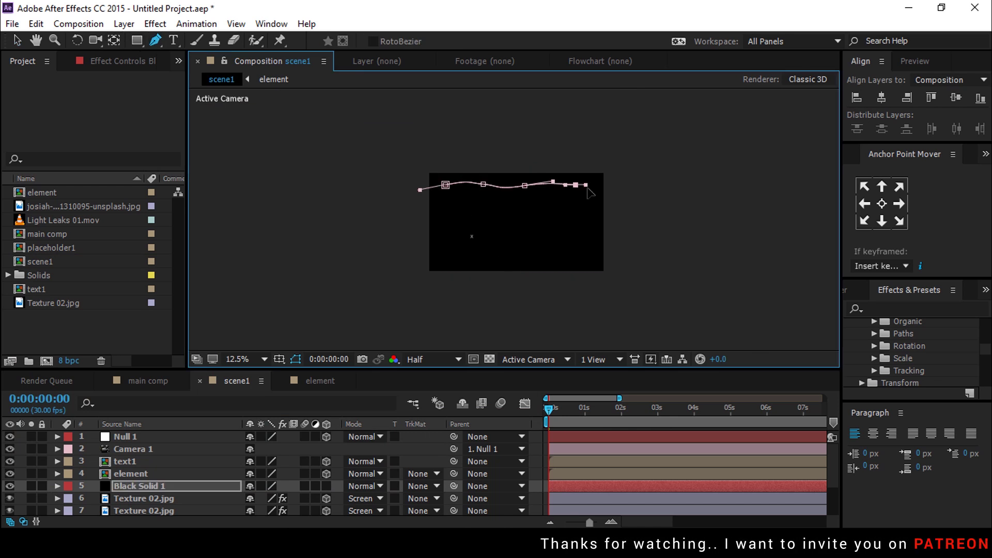
click(590, 248)
click(579, 264)
click(531, 263)
click(479, 262)
click(443, 255)
click(444, 227)
click(437, 208)
click(446, 185)
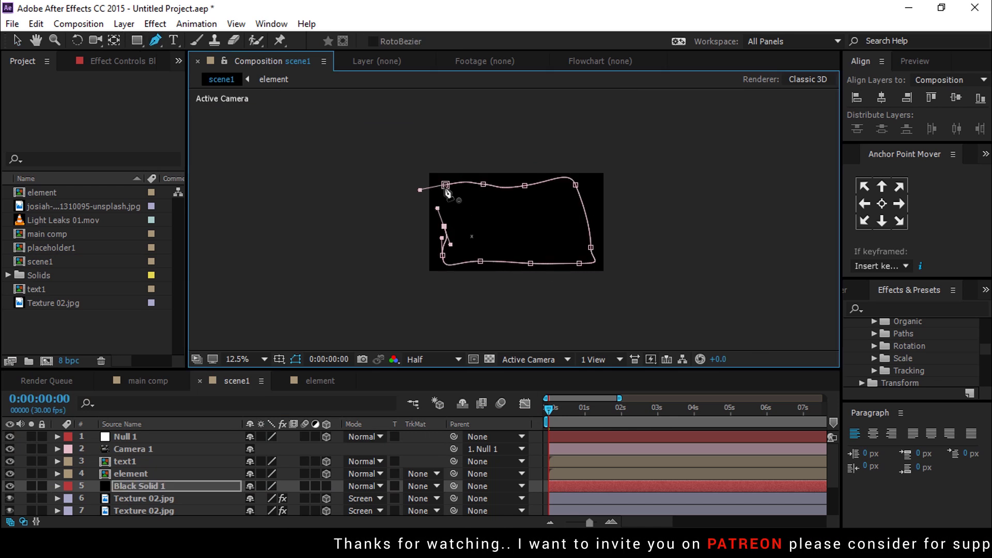
Step: Set Mask 1 to Subtract with Mask Feather 150 and Mask Opacity 40%
click(144, 488)
key(m)
key(m)
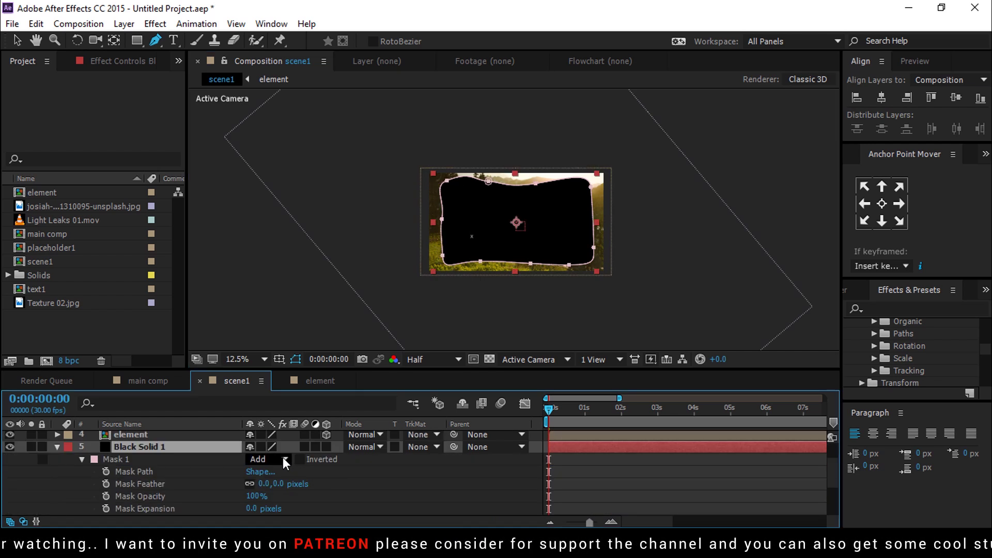
click(283, 458)
click(287, 379)
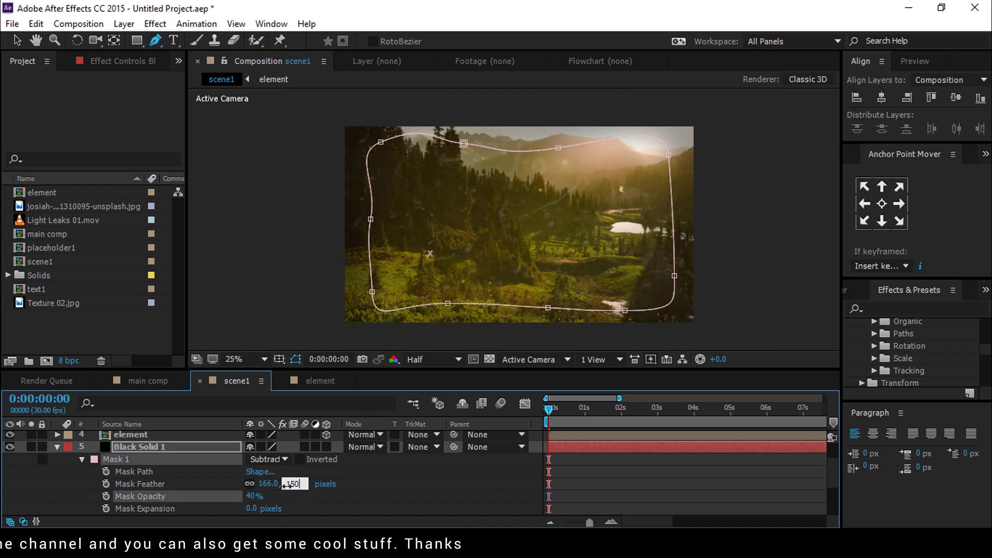
click(255, 497)
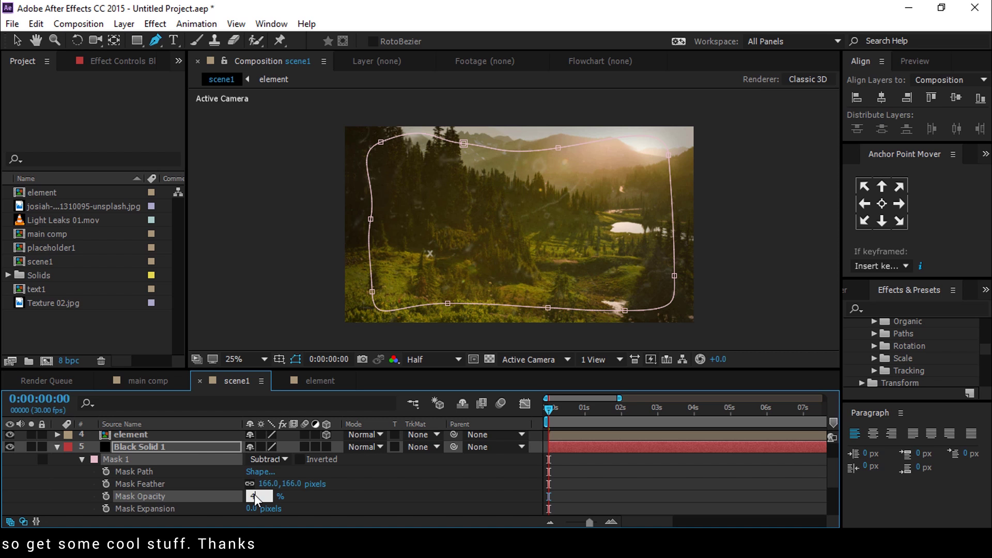
key(ctrl+z)
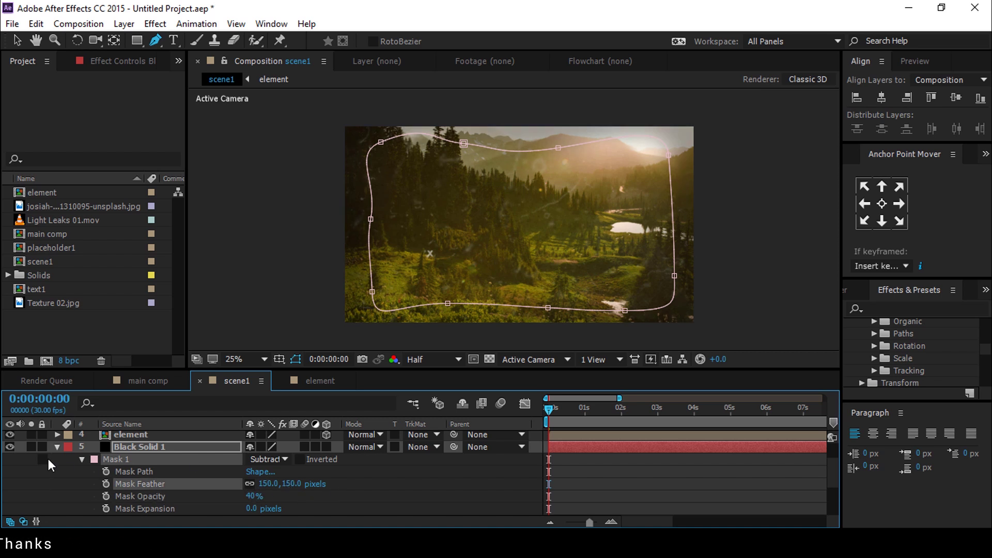
click(57, 446)
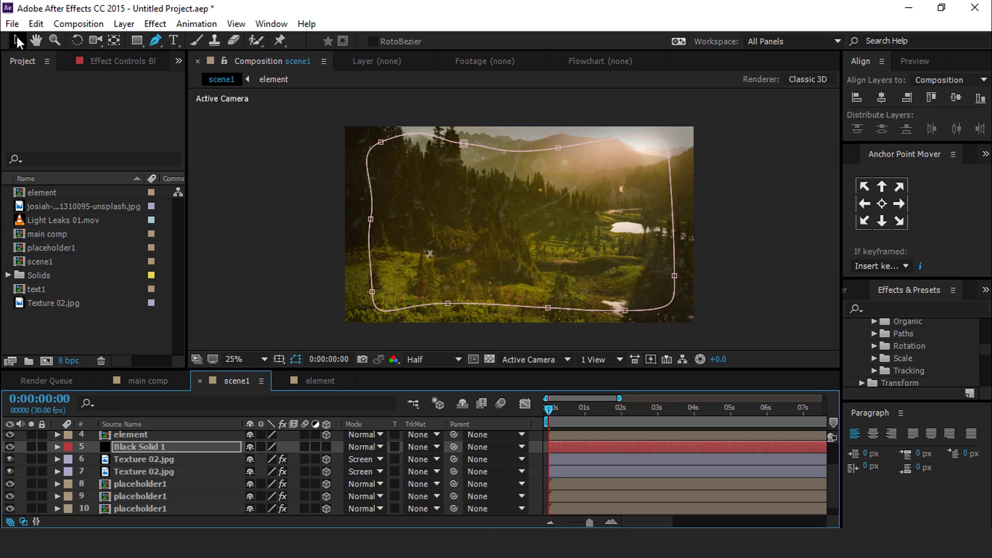
click(18, 42)
click(159, 445)
Step: Add a new adjustment layer and apply Optics Compensation to it
click(237, 458)
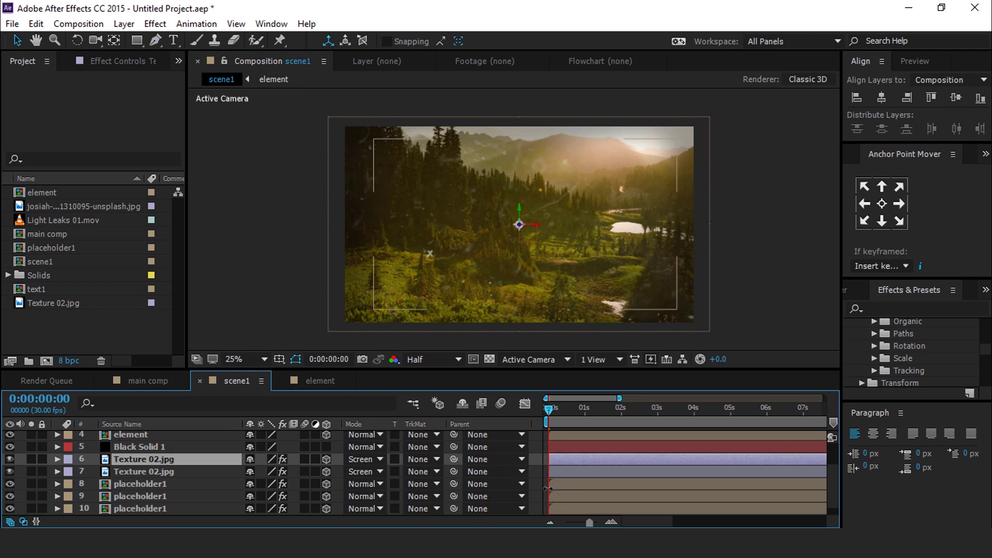
right_click(538, 486)
mouse_move(579, 347)
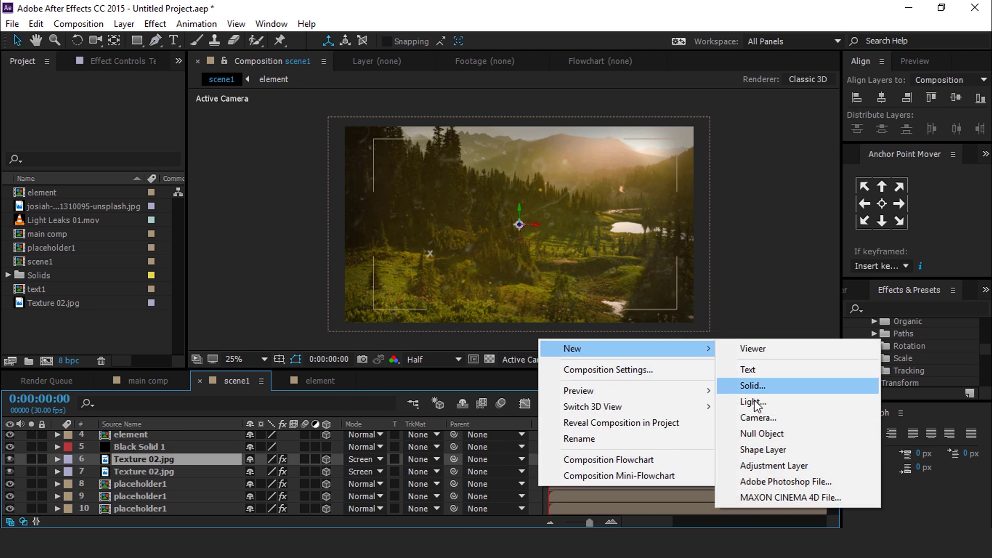
click(794, 464)
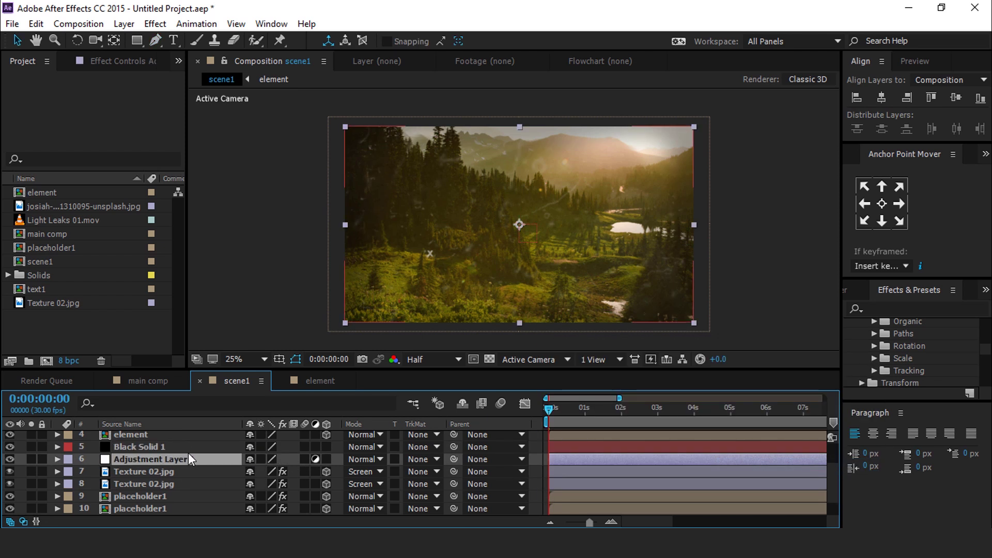
key(ctrl+space)
text(o)
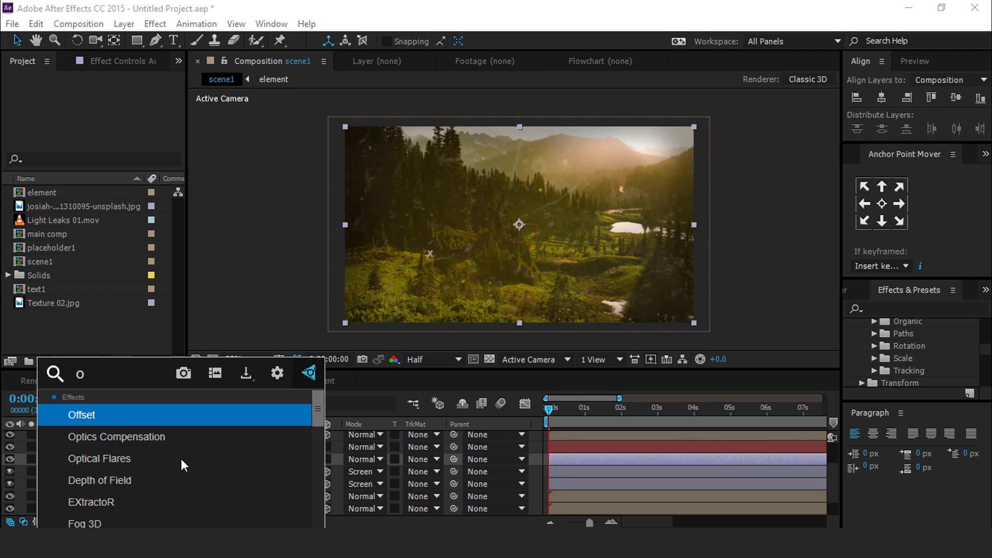
click(143, 440)
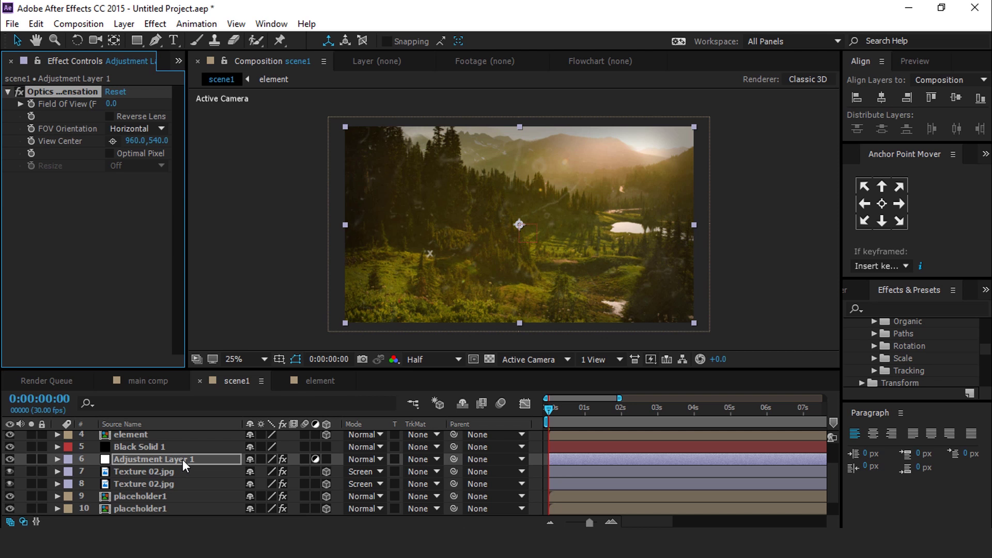
Step: Apply Radial Blur to the adjustment layer with the Zoom type
key(ctrl+space)
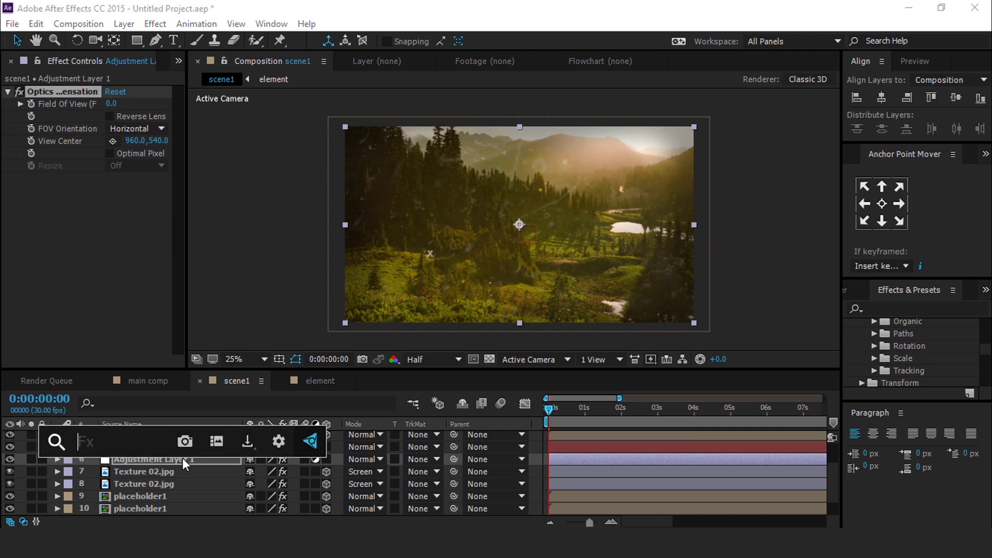
text(ra)
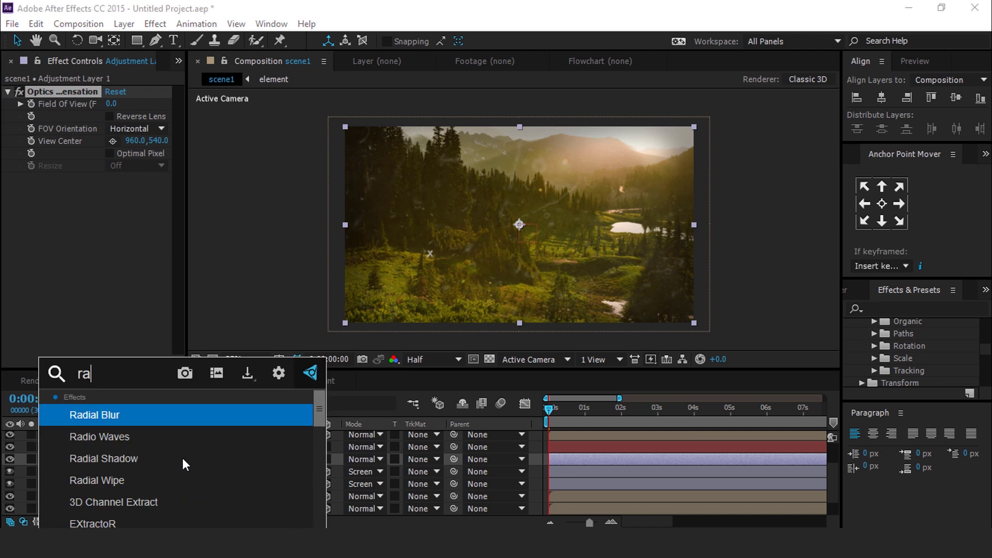
click(109, 414)
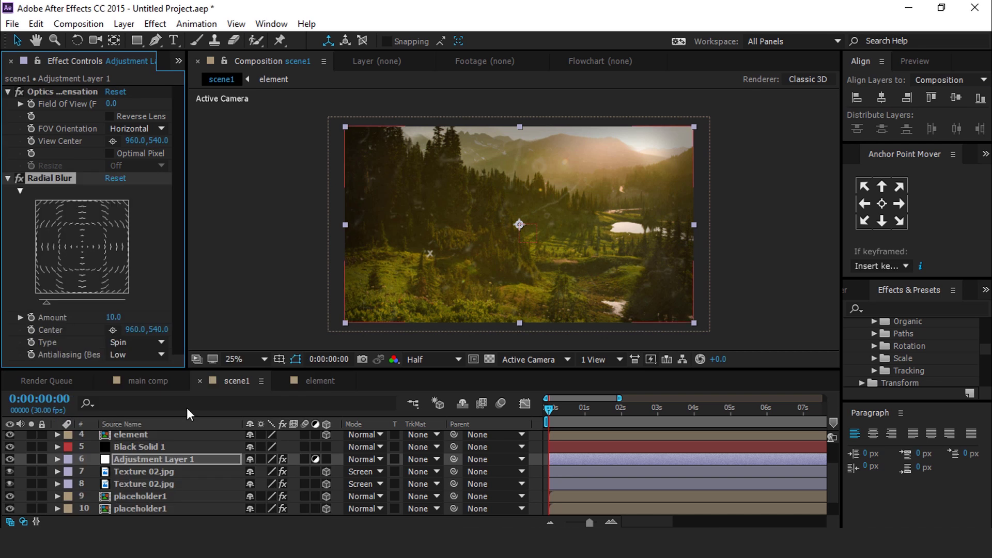
click(138, 342)
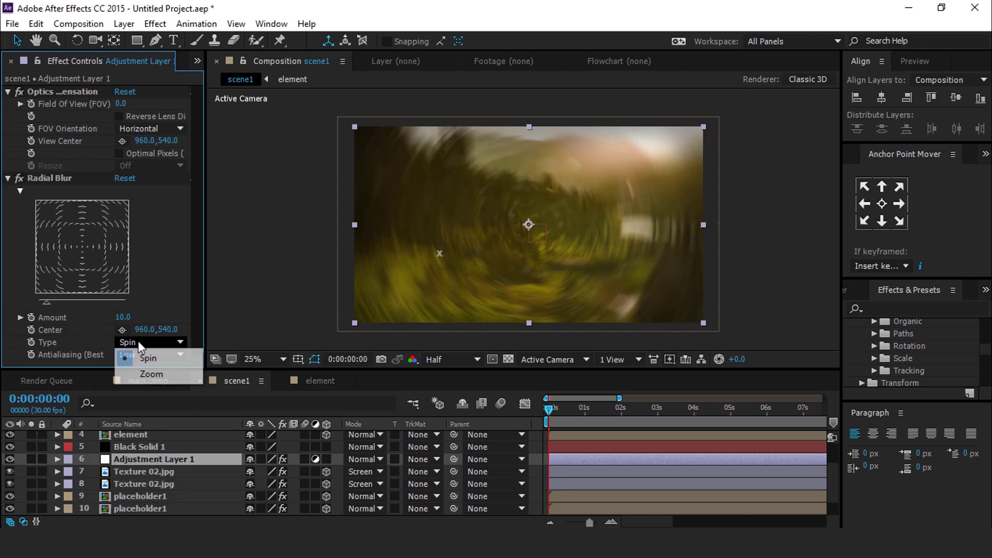
click(158, 374)
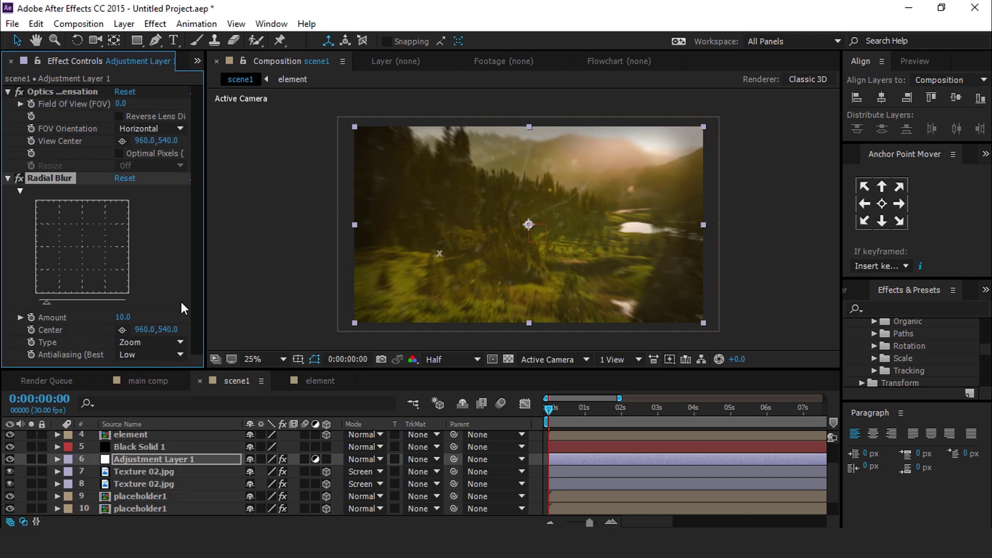
Step: Reverse lens distortion, keyframe Field Of View at 150, and set Radial Blur Amount to 50
click(119, 116)
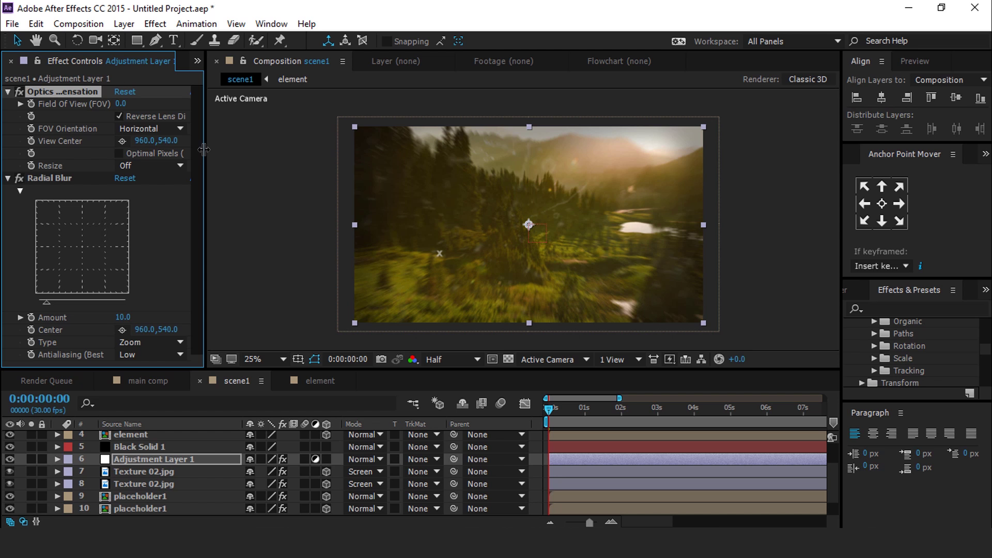
drag(204, 149, 214, 153)
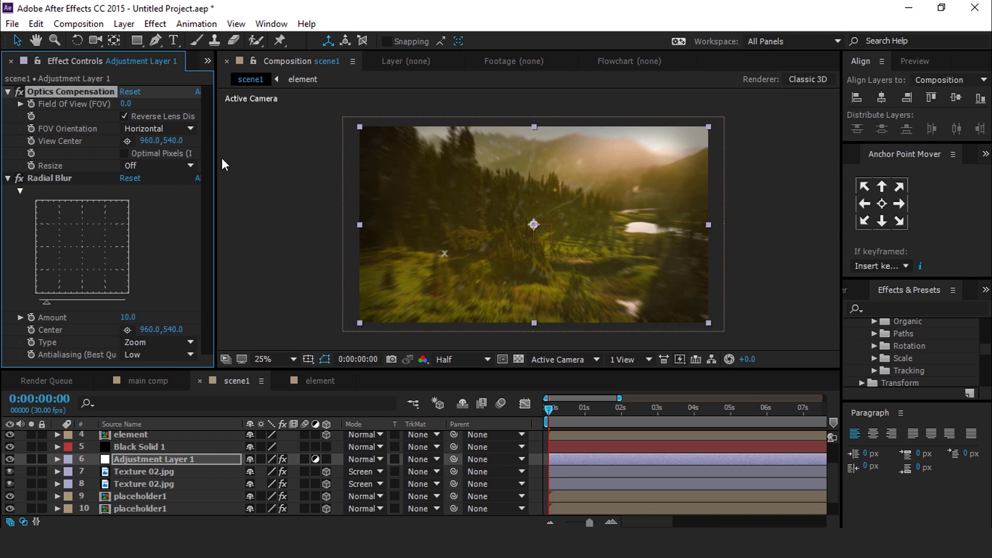
drag(124, 104, 125, 106)
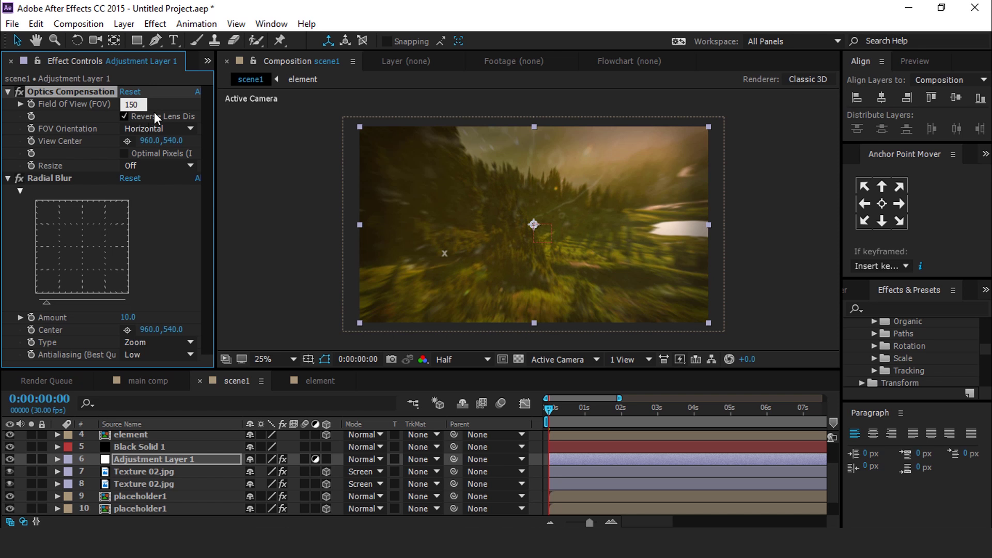
key(Return)
click(31, 103)
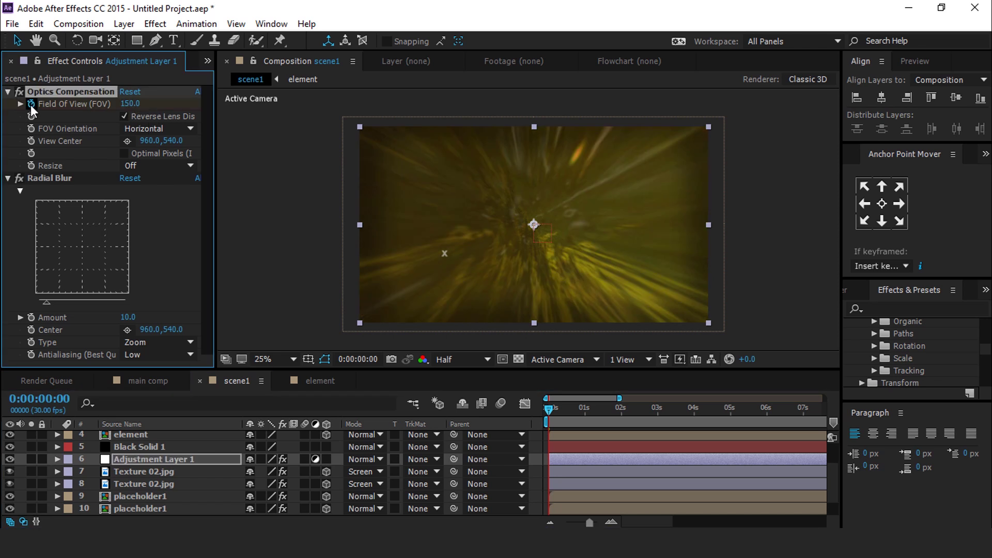
click(128, 317)
text(50)
key(Return)
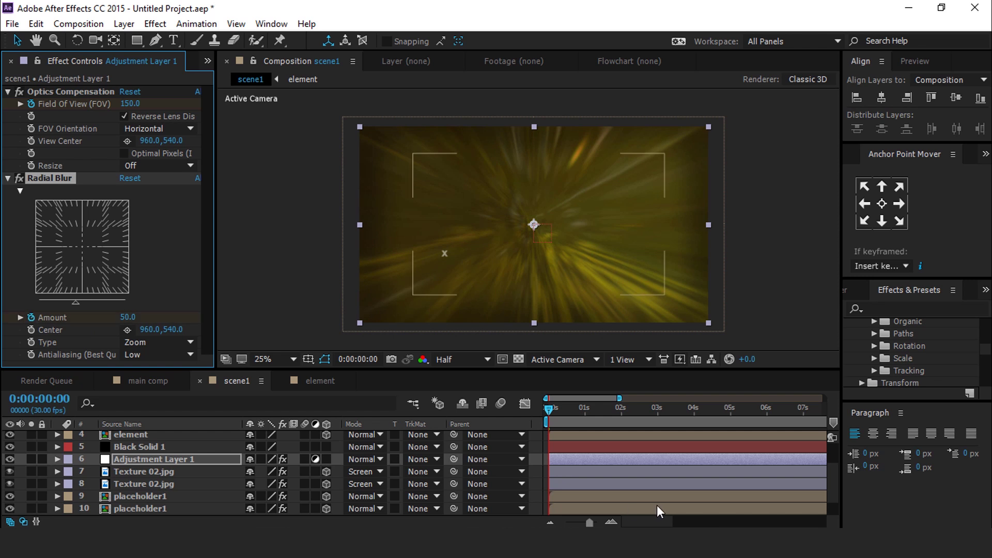
Step: At frame 8, set Field Of View and Radial Blur Amount both to 0
click(570, 454)
key(u)
click(587, 408)
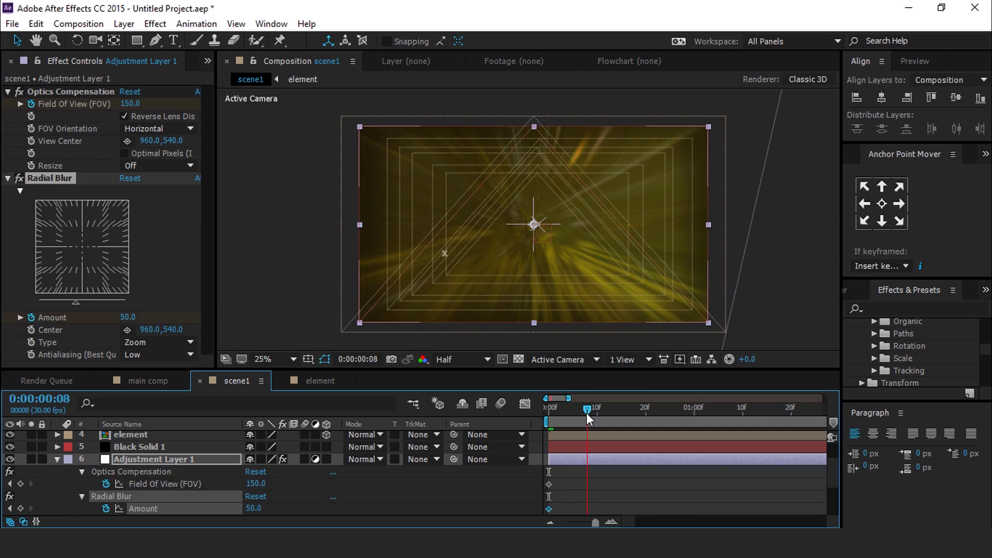
click(130, 104)
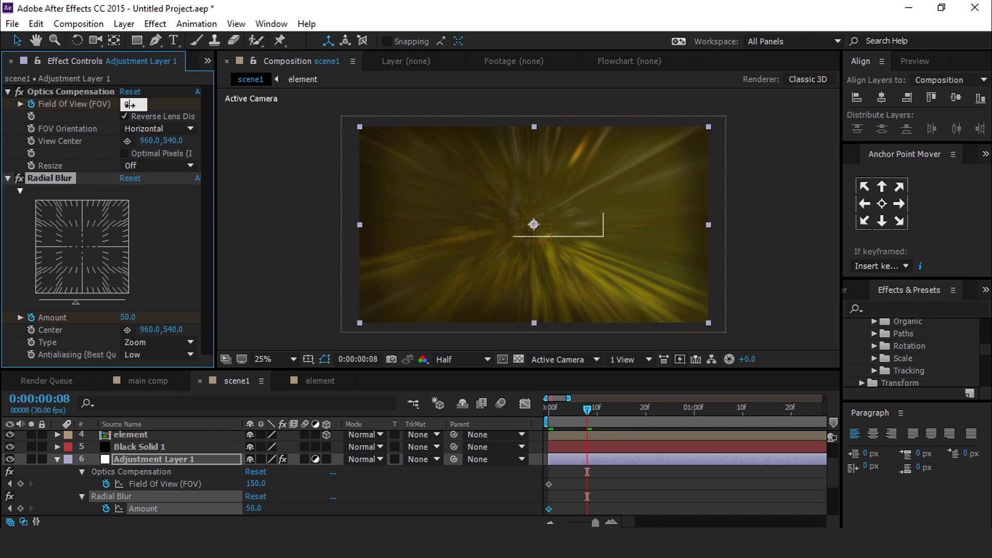
text(0)
key(Return)
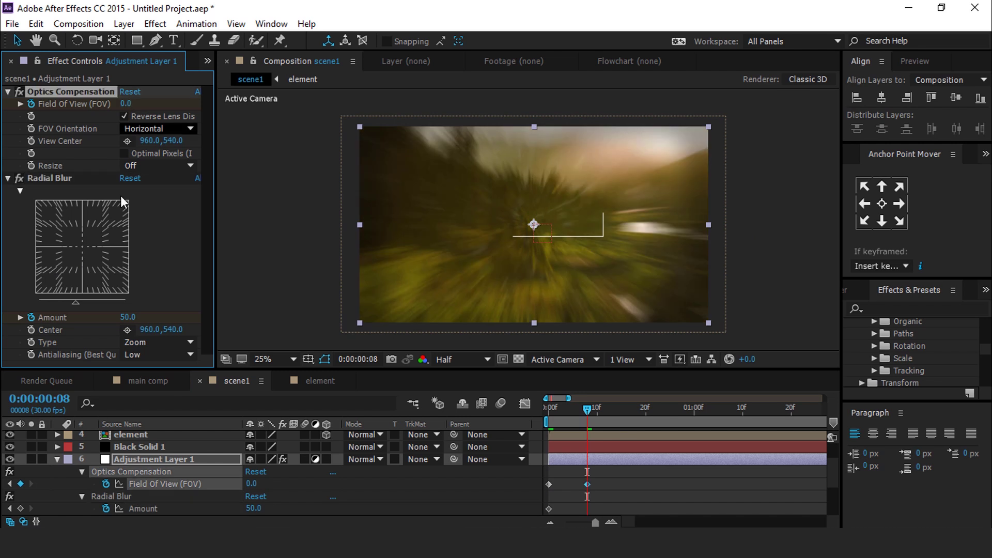
click(127, 317)
text(0)
key(Return)
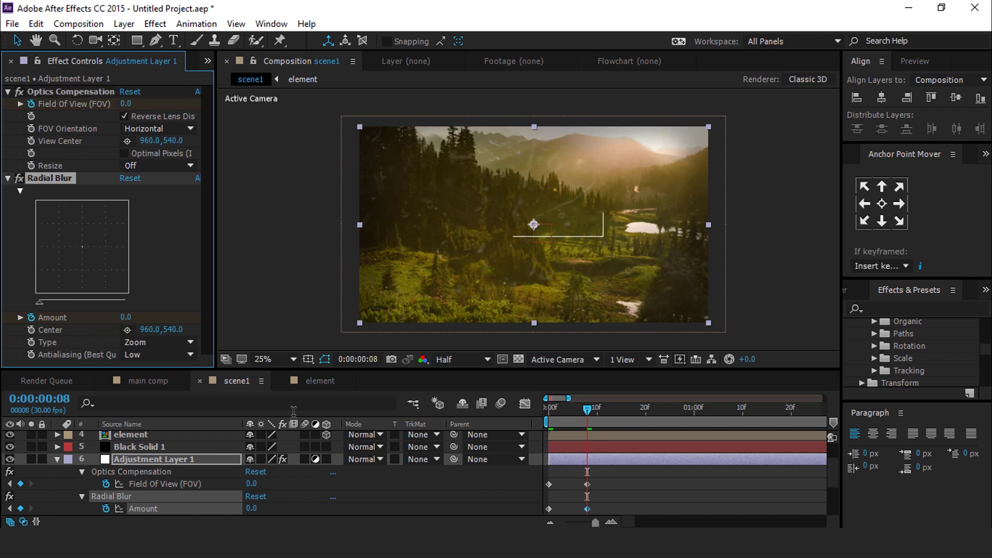
Step: Move Adjustment Layer 1 above text1 and step through the zoom transition
drag(587, 423, 568, 424)
click(58, 459)
scroll(154, 496, up, 3)
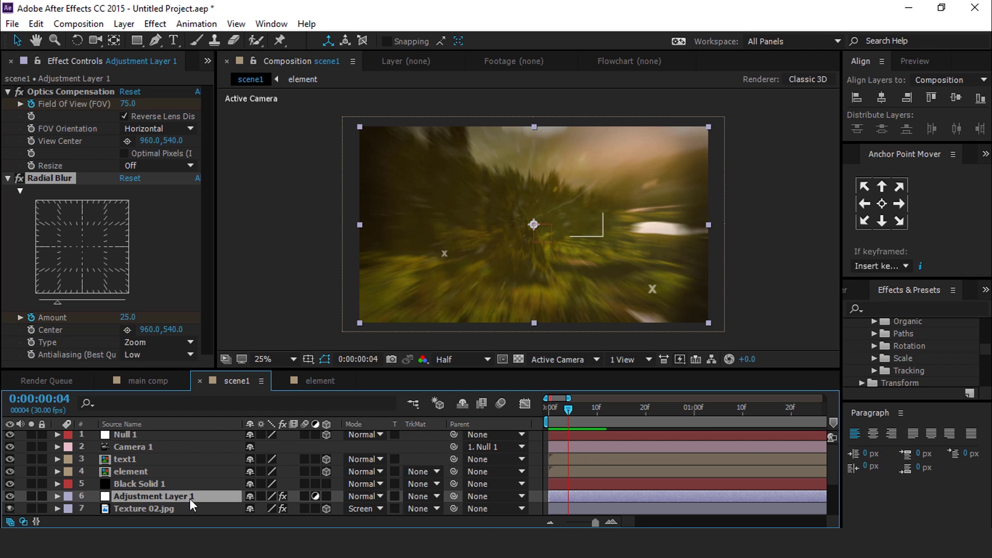
drag(191, 498, 163, 456)
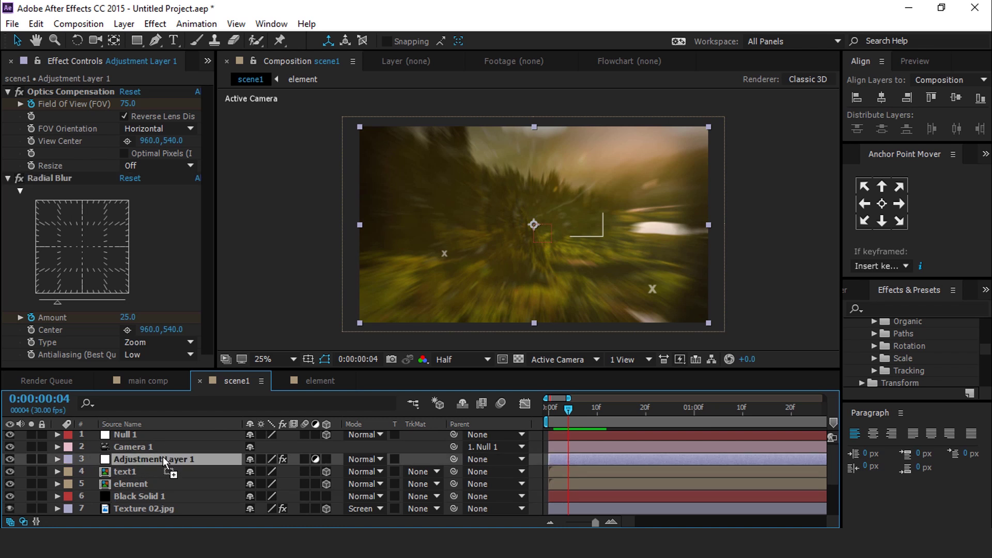
mouse_move(563, 408)
mouse_down()
mouse_move(543, 409)
mouse_move(554, 409)
mouse_up()
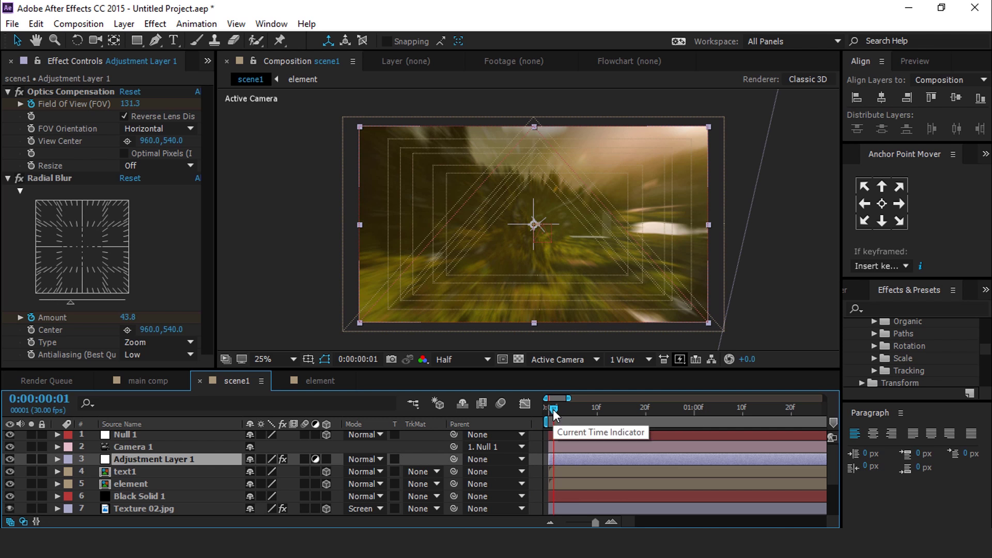
key(Page_Down)
key(Page_Down)
key(Page_Down)
key(Page_Down)
key(Page_Down)
key(Page_Down)
key(Page_Down)
key(Page_Down)
key(Page_Down)
key(Page_Down)
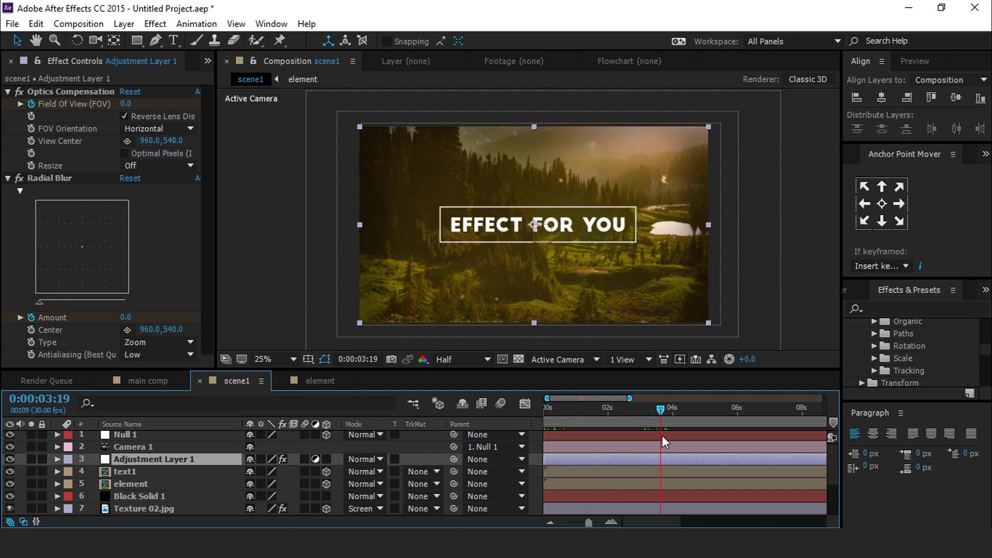
Step: Check Null 1's Position keyframes near 3:13 and the adjustment layer's keyframes around frame 13
click(661, 435)
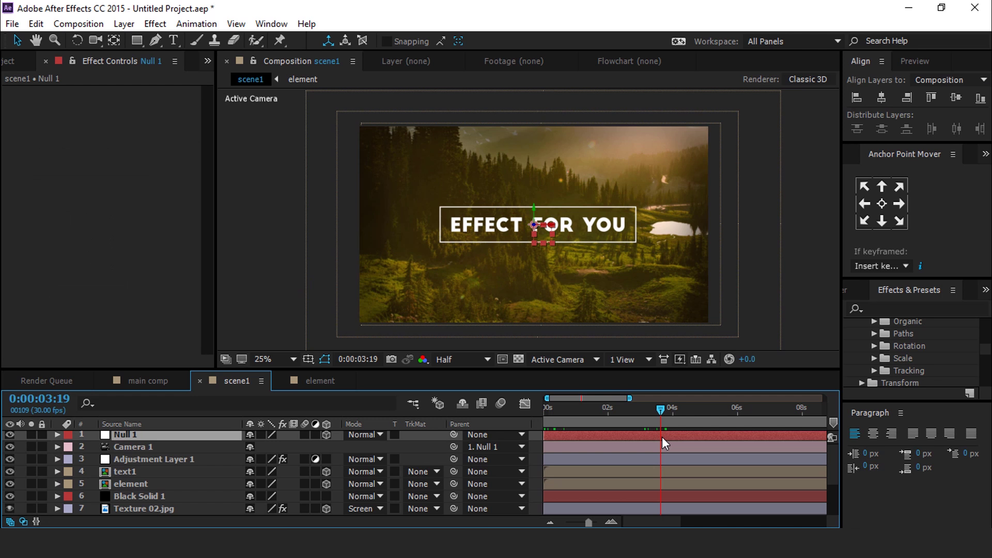
key(p)
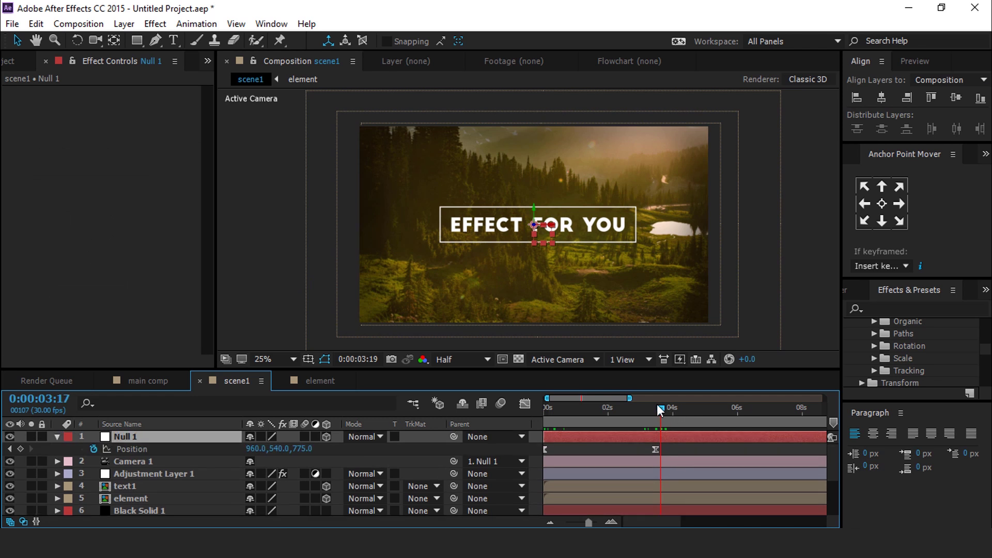
drag(657, 405, 654, 407)
click(659, 473)
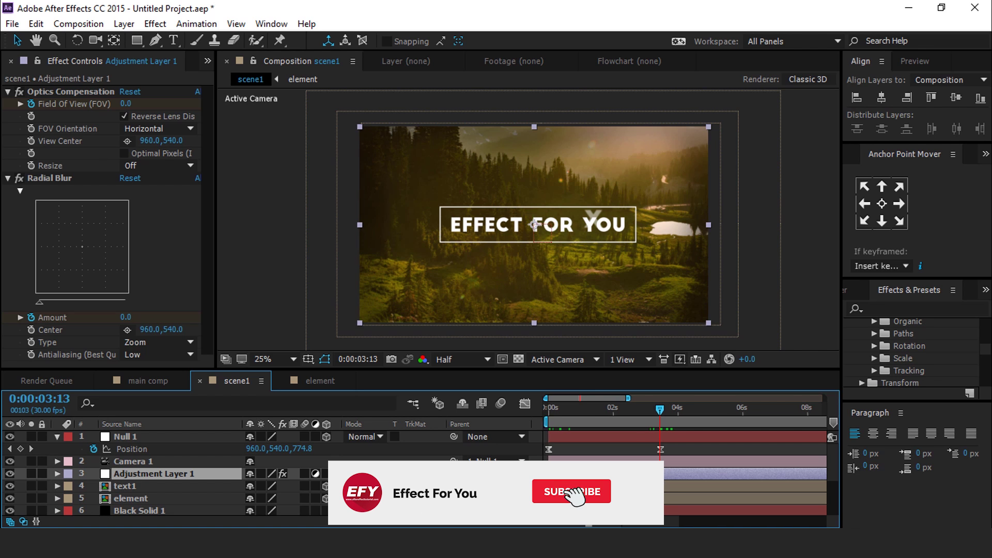
key(u)
click(551, 408)
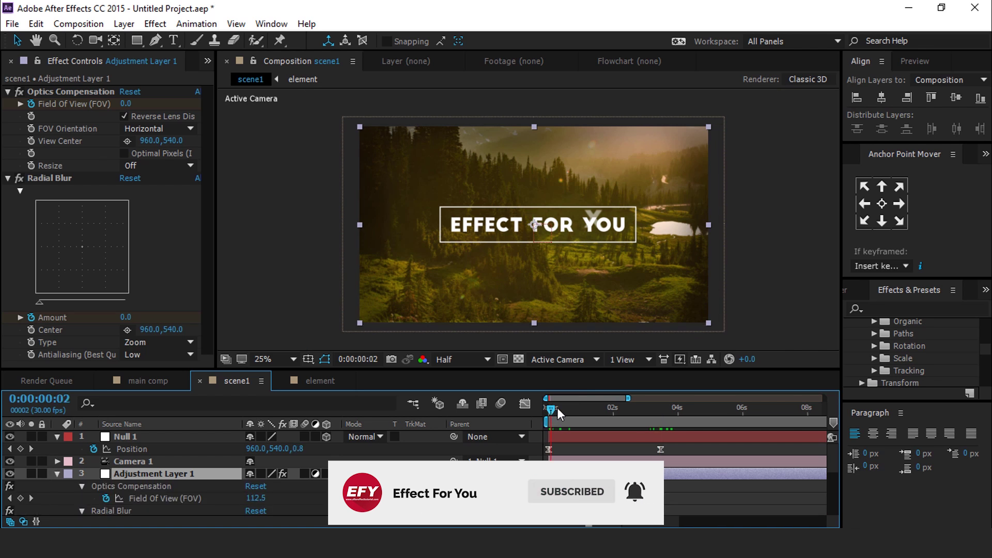
drag(557, 407, 562, 408)
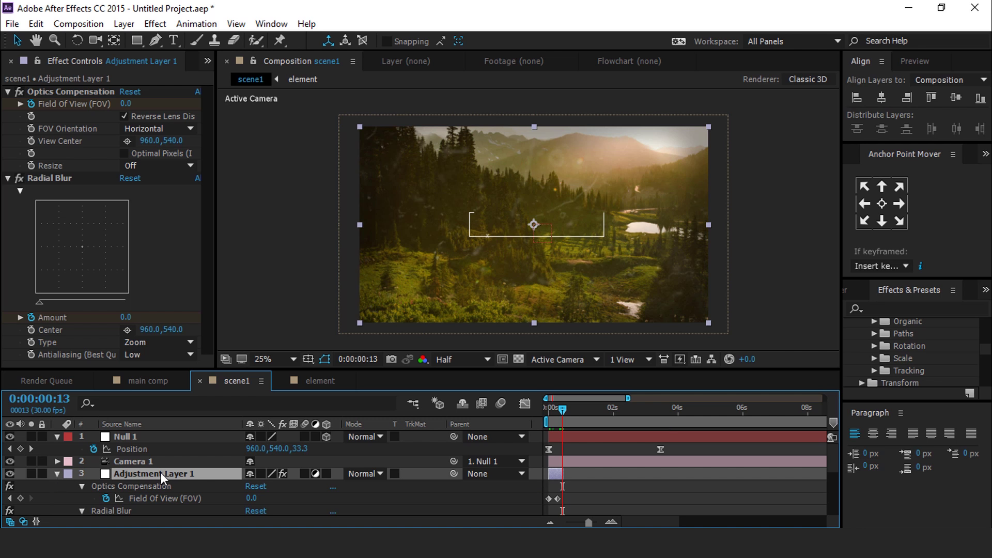
Step: Duplicate Adjustment Layer 1 and shift the copy's FOV and Amount keyframes to start at 3:13
key(ctrl+d)
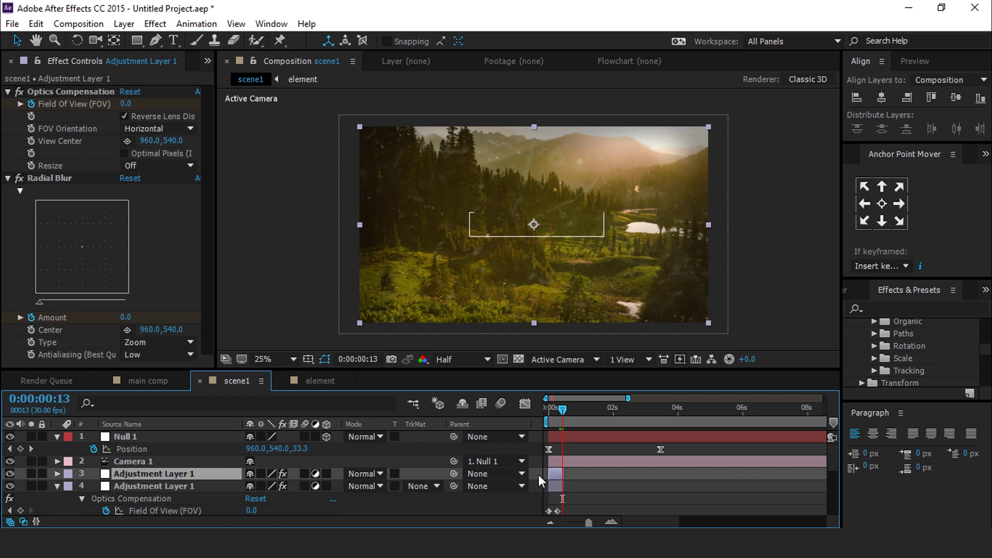
drag(554, 473, 673, 474)
scroll(675, 503, up, 2)
scroll(682, 499, down, 2)
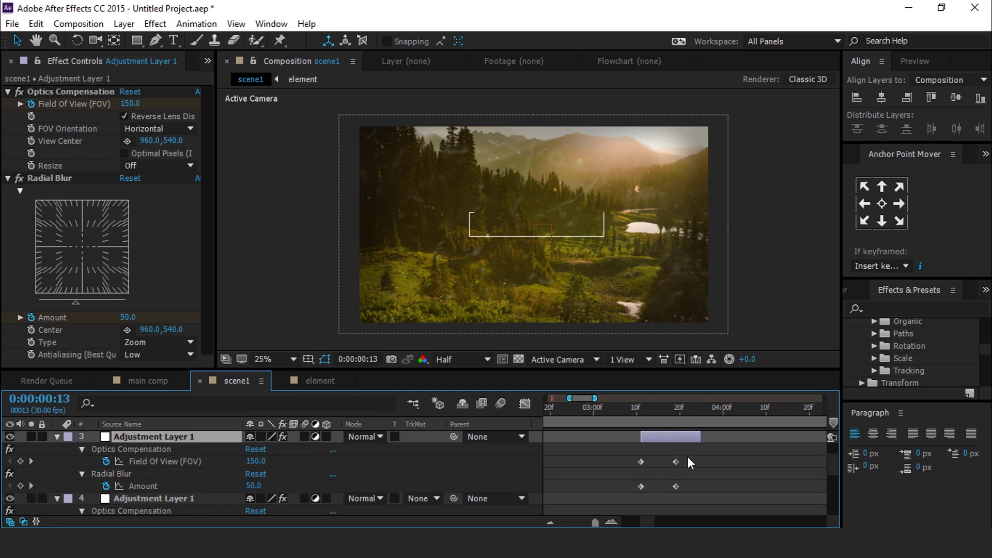
drag(666, 453, 656, 416)
click(650, 411)
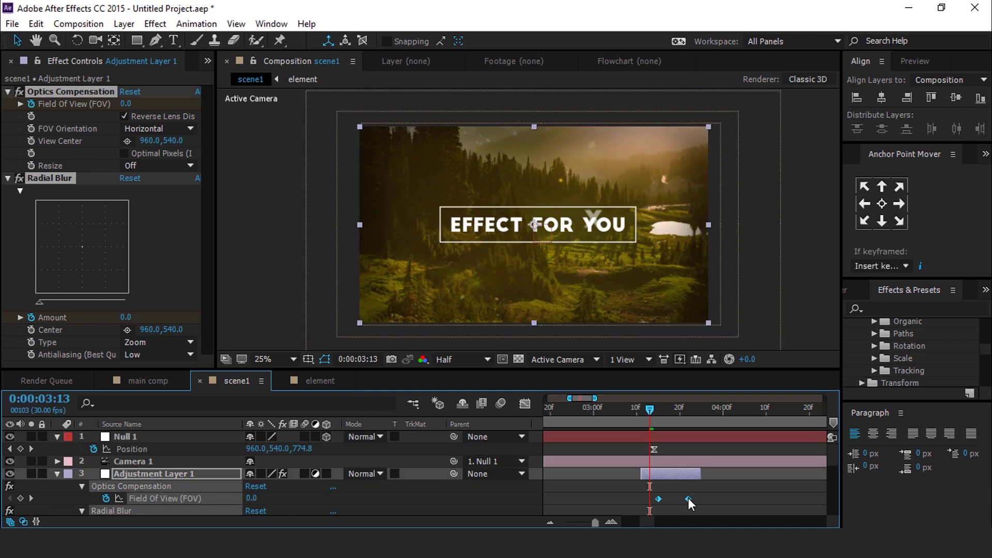
drag(688, 498, 680, 499)
Step: Preview the zoom-out transition, scrubbing between about 2:10 and 3:22
key(space)
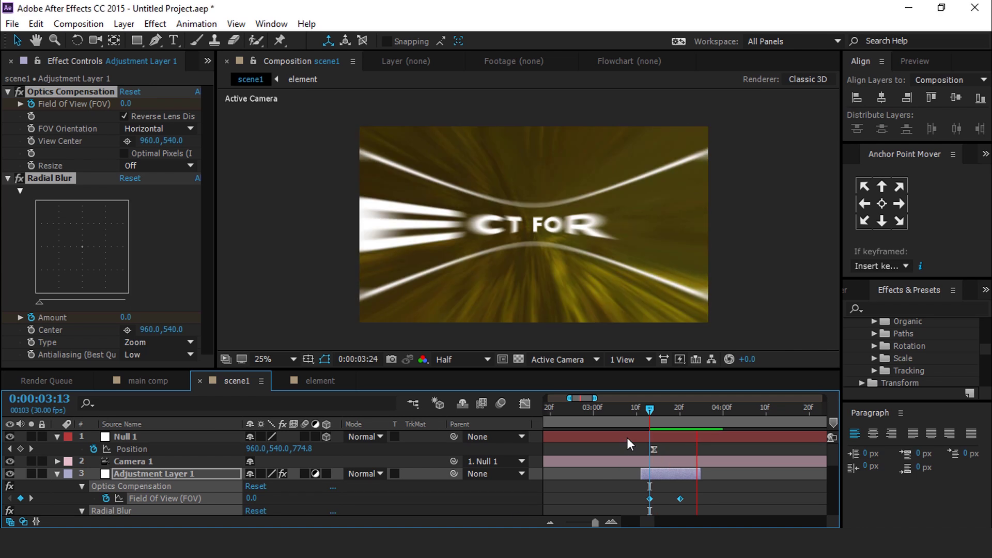
drag(653, 406, 686, 405)
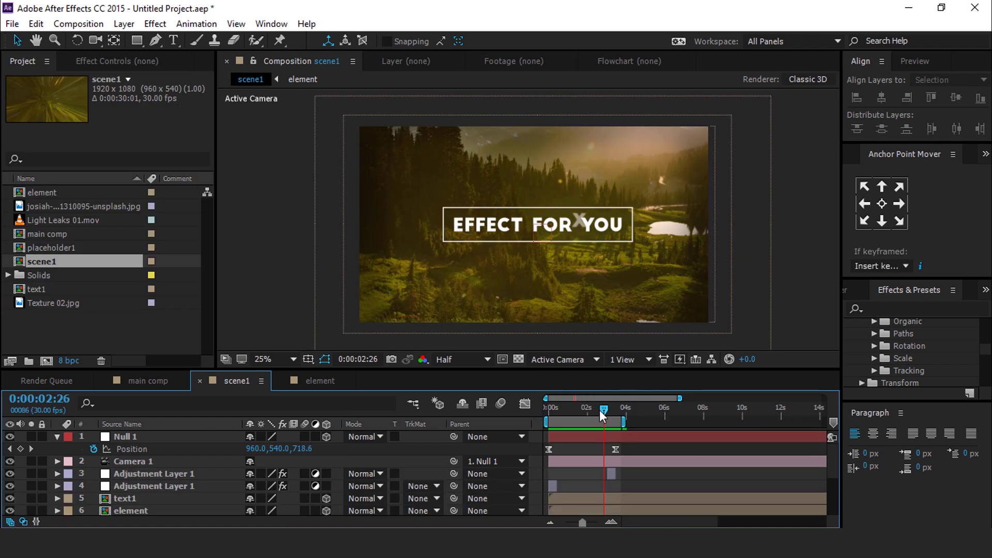
drag(599, 410, 571, 408)
click(601, 410)
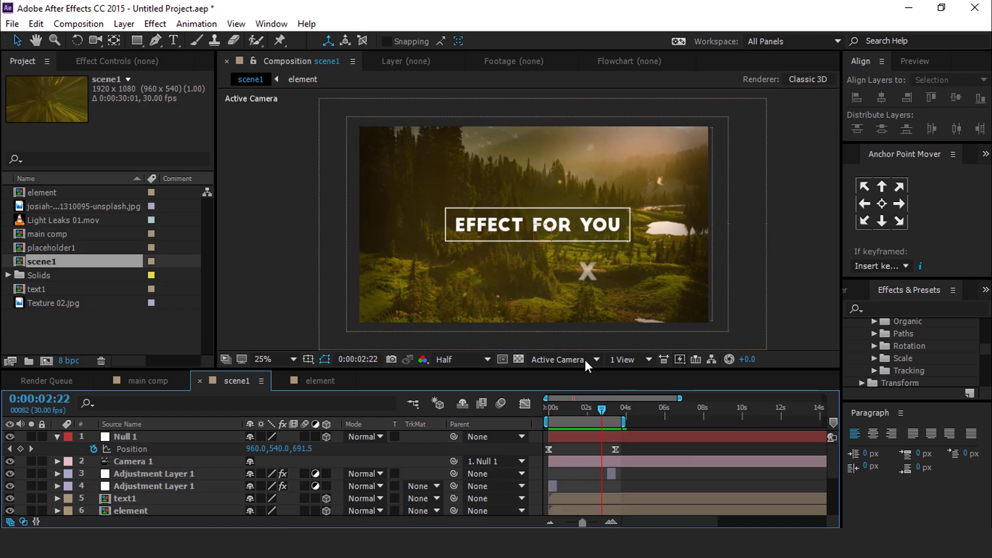
click(138, 498)
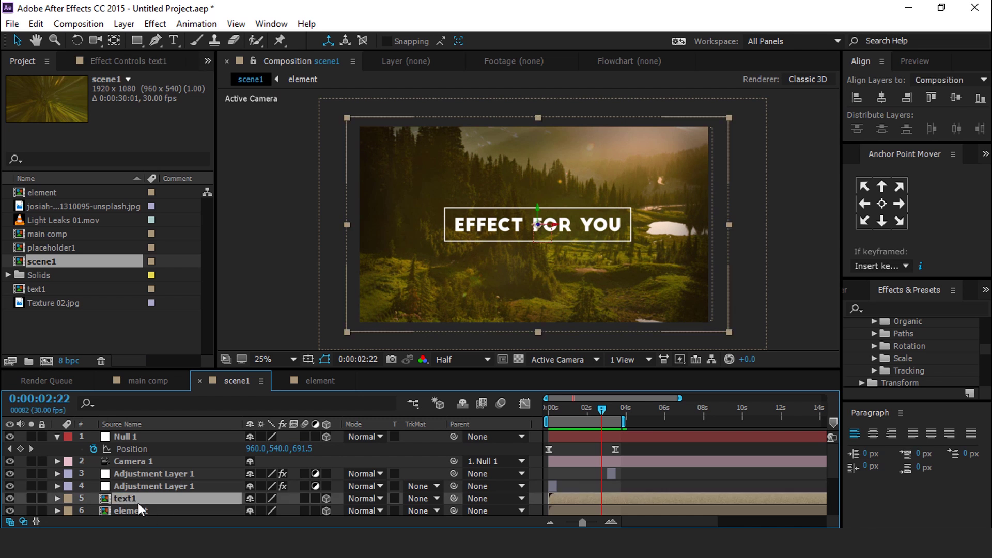
Step: Apply Drop Shadow to text1 with Distance 20 and Softness 30
key(ctrl+space)
text(dr)
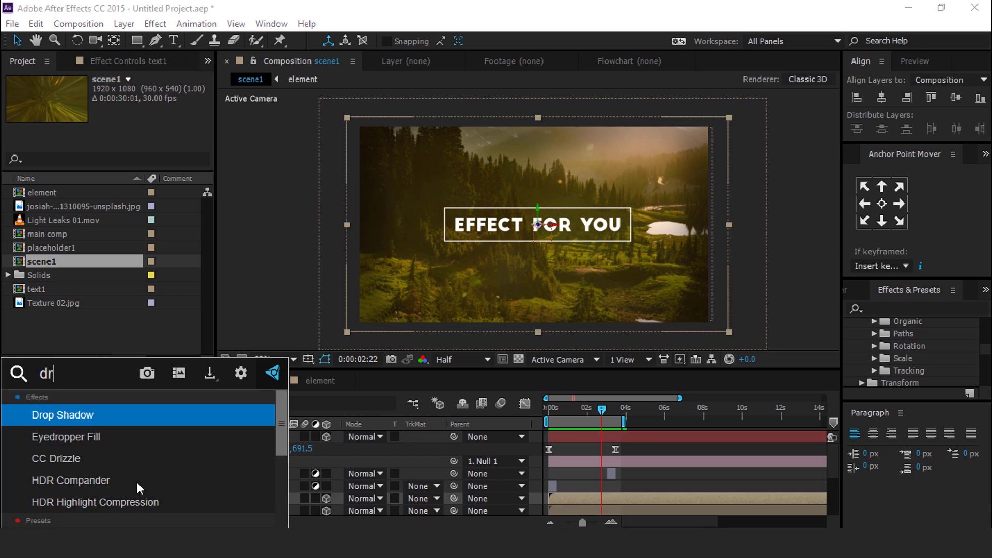
text(op)
click(92, 410)
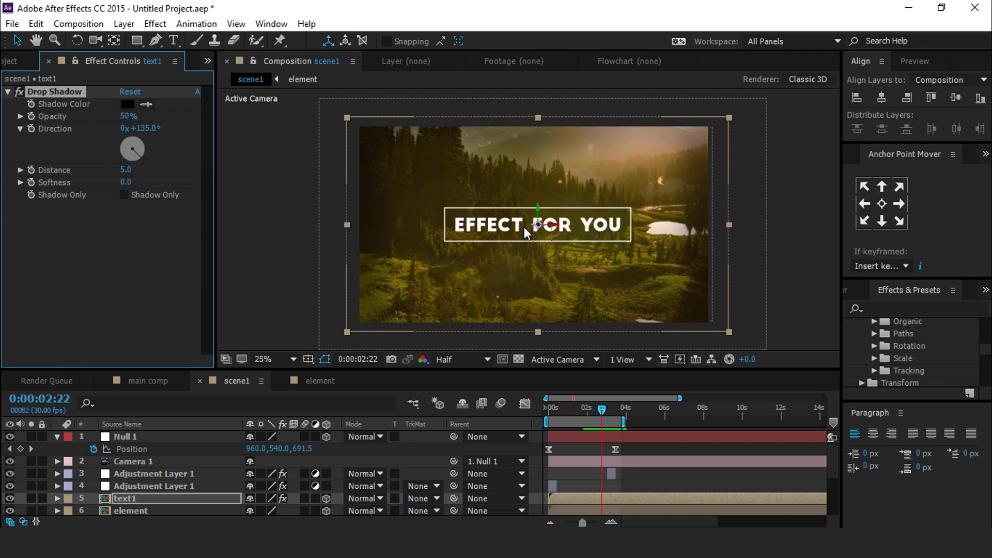
click(125, 171)
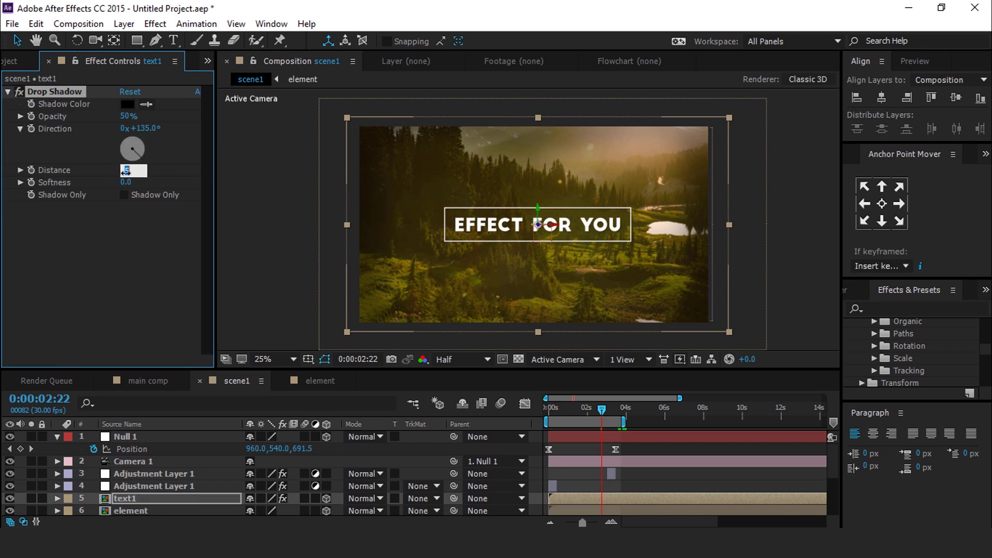
key(Return)
click(125, 182)
text(30)
key(Return)
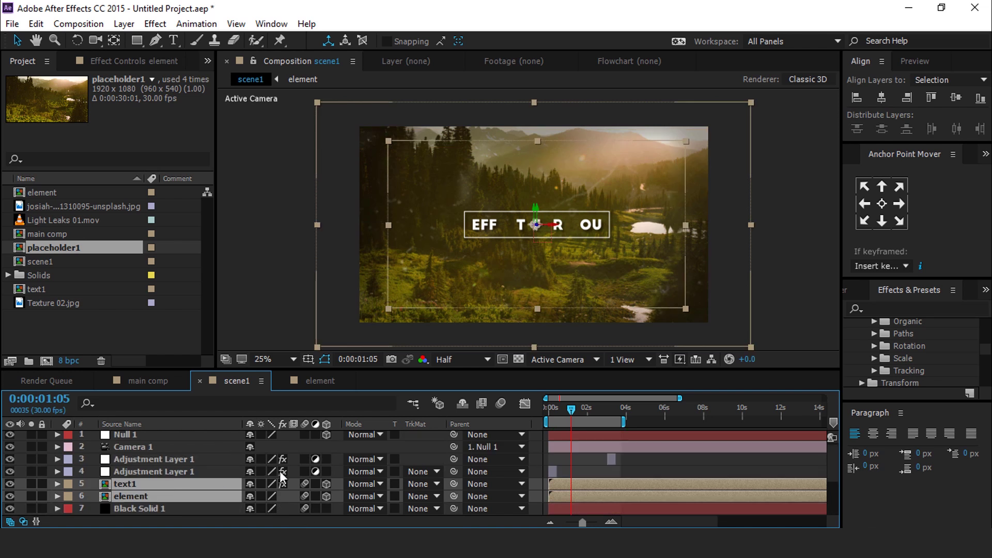
Step: Enable motion blur for scene1 and scrub back to 0:00:00:24 to check it
click(499, 403)
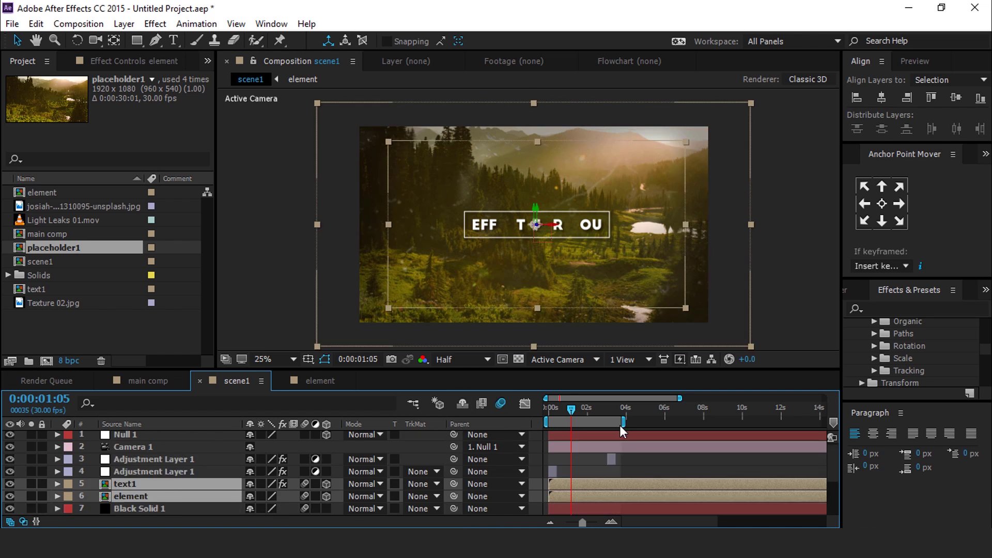
drag(572, 408, 564, 408)
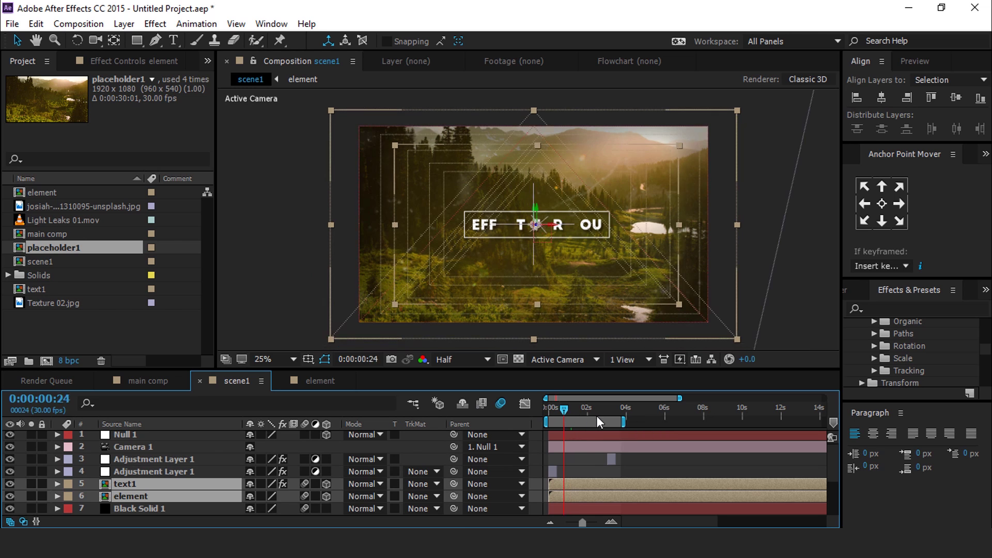